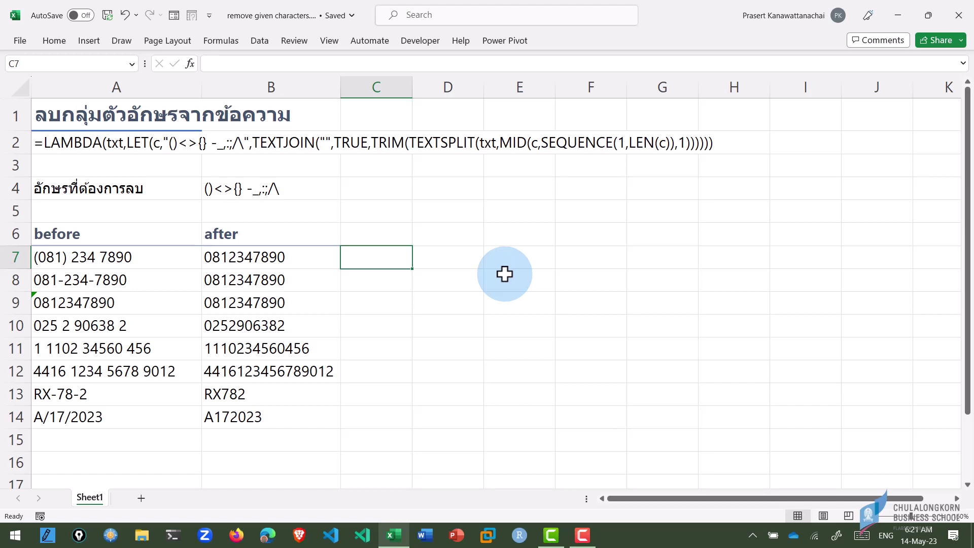
Look over the before values in A7:A10
{"action": "key", "text": "Left"}
{"action": "key", "text": "Left"}
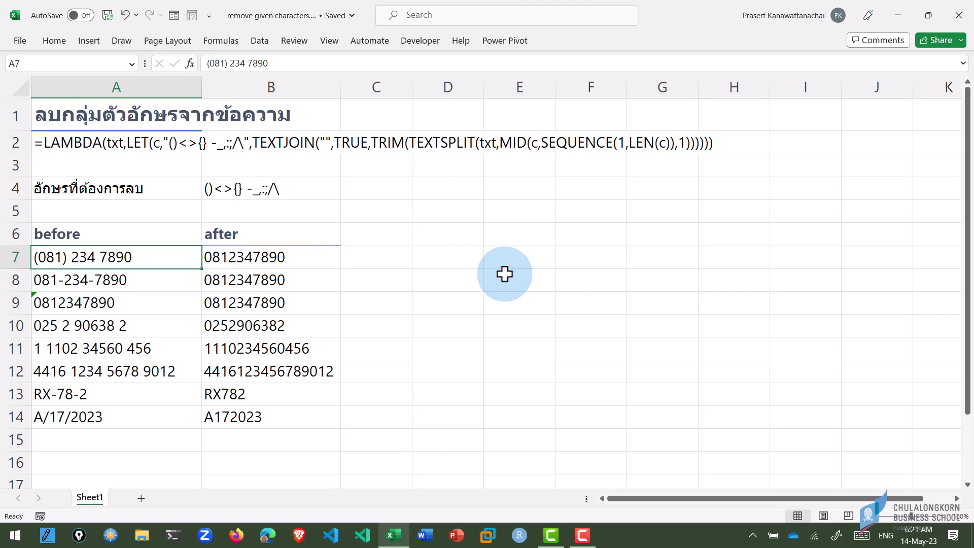
{"action": "key", "text": "shift+Down"}
{"action": "key", "text": "shift+Down"}
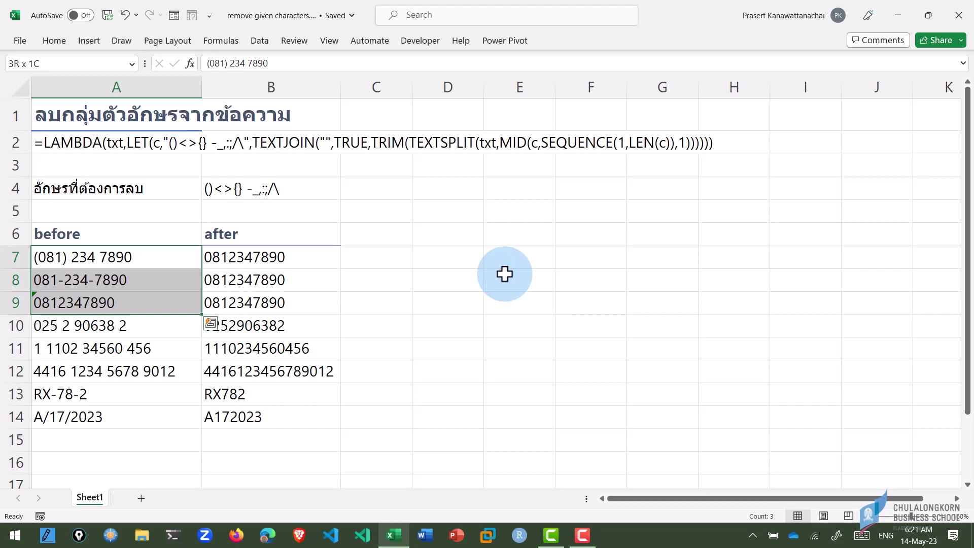
{"action": "key", "text": "Down"}
{"action": "key", "text": "Down"}
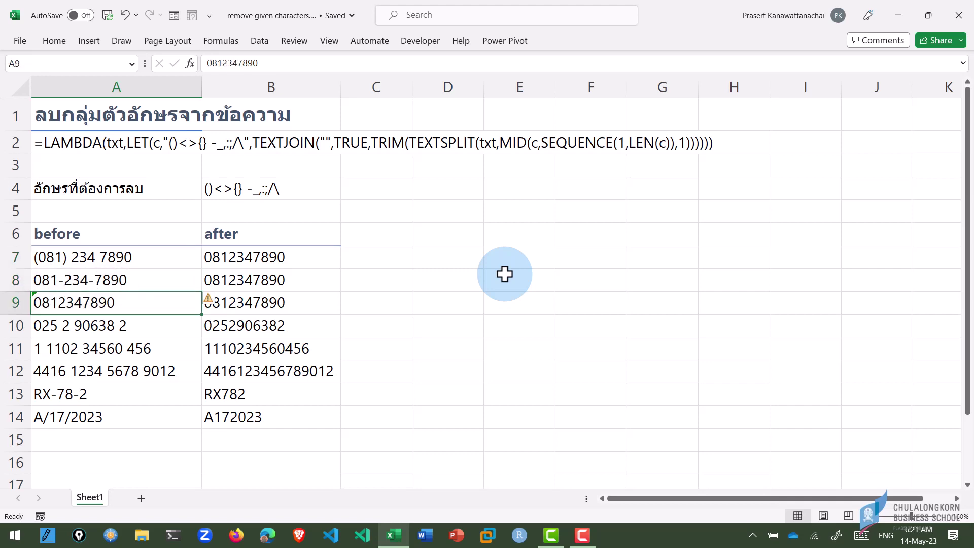
{"action": "key", "text": "Up"}
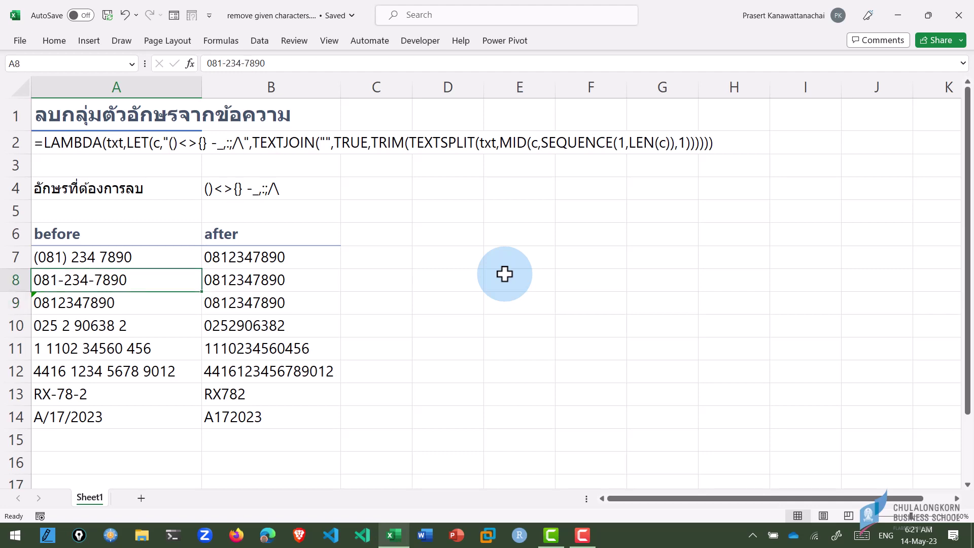
{"action": "key", "text": "Up"}
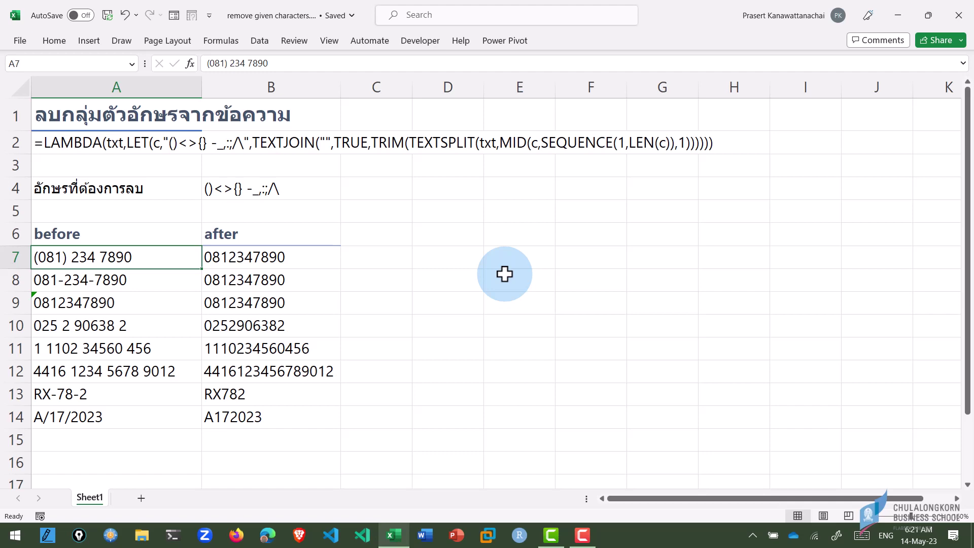
{"action": "key", "text": "Down"}
{"action": "key", "text": "Up"}
{"action": "key", "text": "shift+Down"}
{"action": "key", "text": "shift+Down"}
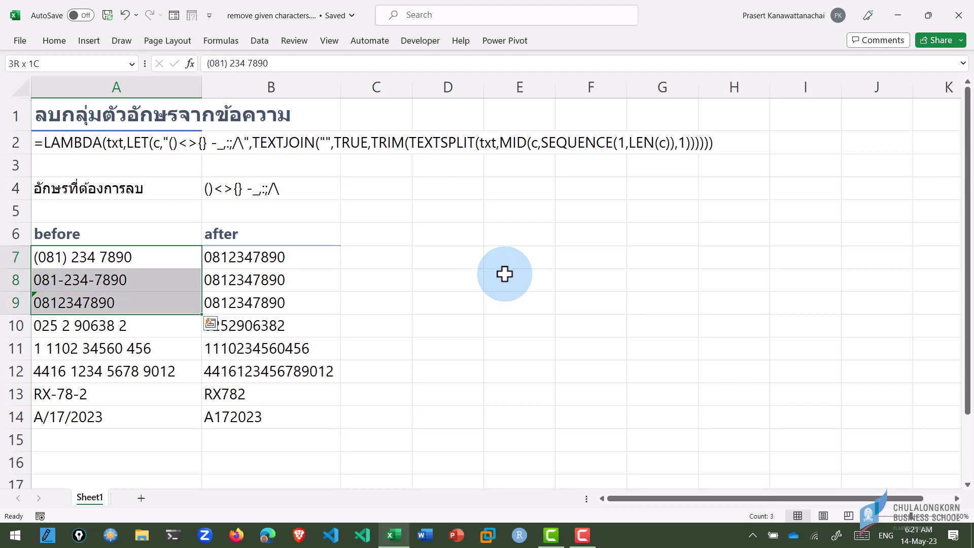
{"action": "key", "text": "shift+Up"}
{"action": "key", "text": "Down"}
{"action": "key", "text": "Down"}
{"action": "key", "text": "Down"}
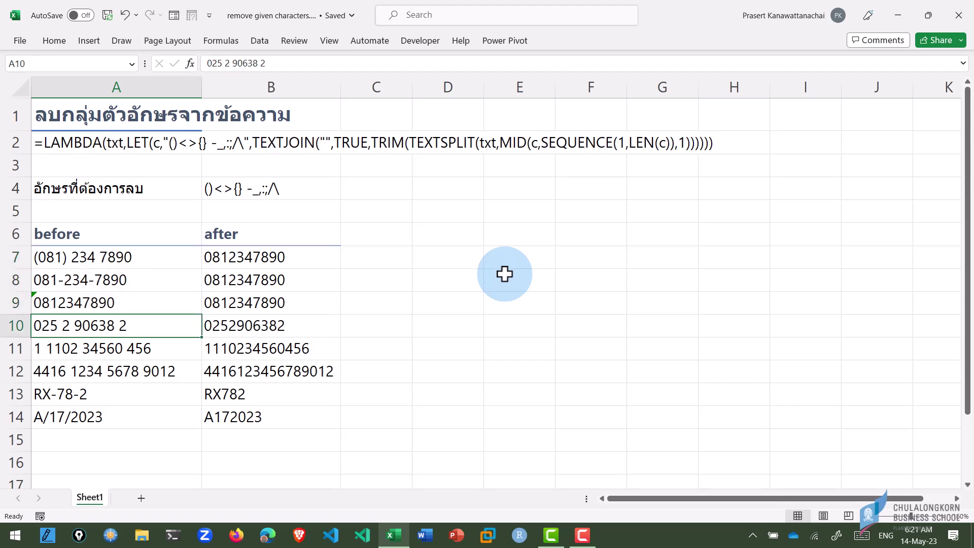
{"action": "key", "text": "Down"}
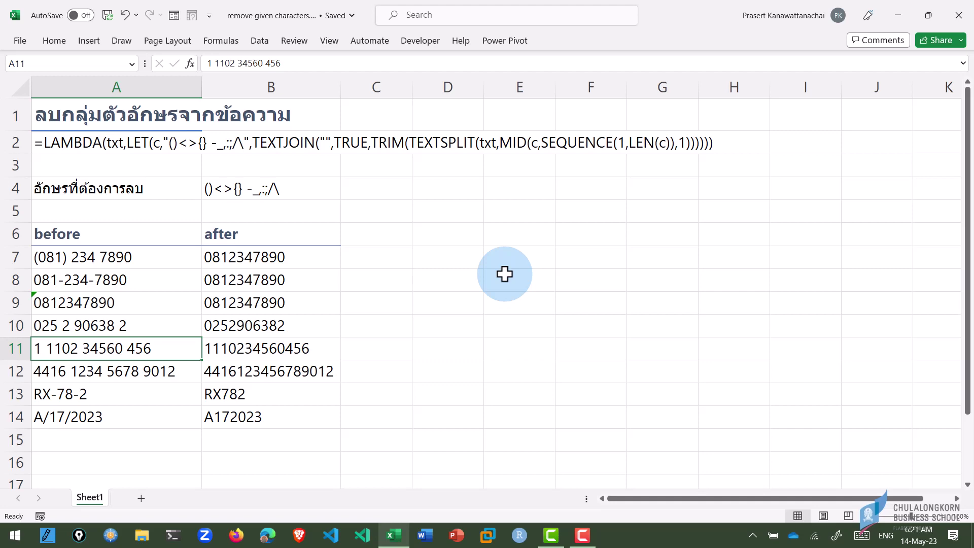
Add a second space before 34560 in A11 and check B11
{"action": "key", "text": "F2"}
{"action": "key", "text": "Home"}
{"action": "key", "text": "Right"}
{"action": "key", "text": "Right"}
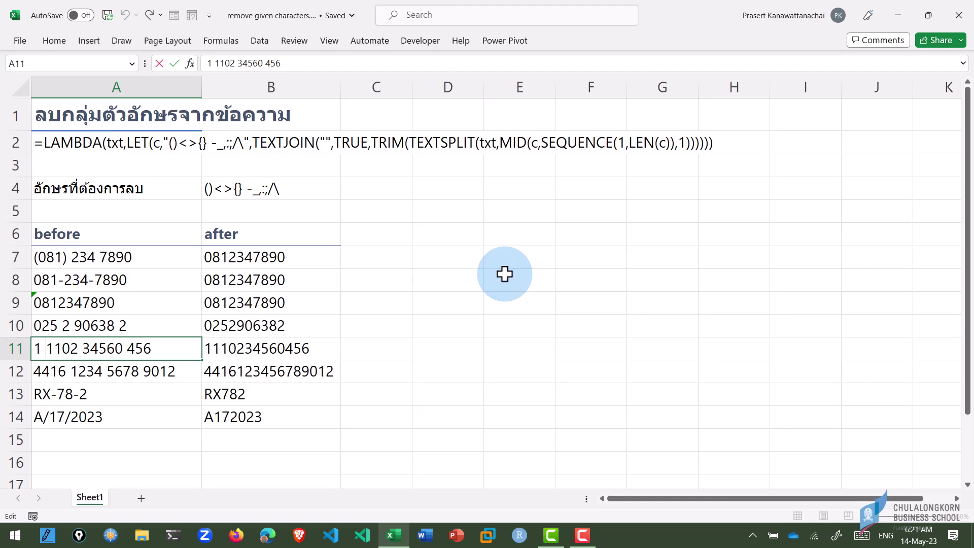
{"action": "key", "text": "Right"}
{"action": "key", "text": "Right"}
{"action": "key", "text": "Right"}
{"action": "key", "text": "Right"}
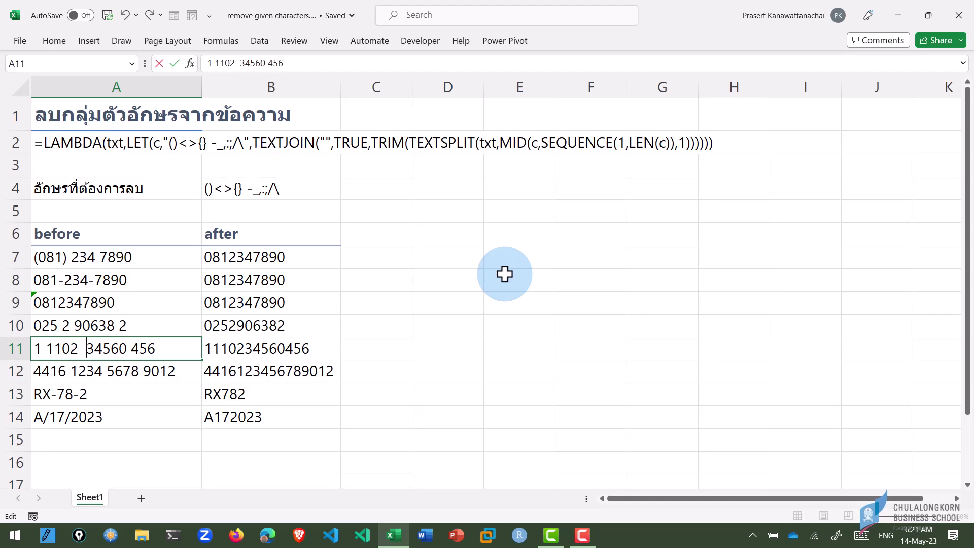
{"action": "key", "text": "Return"}
{"action": "key", "text": "Up"}
{"action": "key", "text": "Right"}
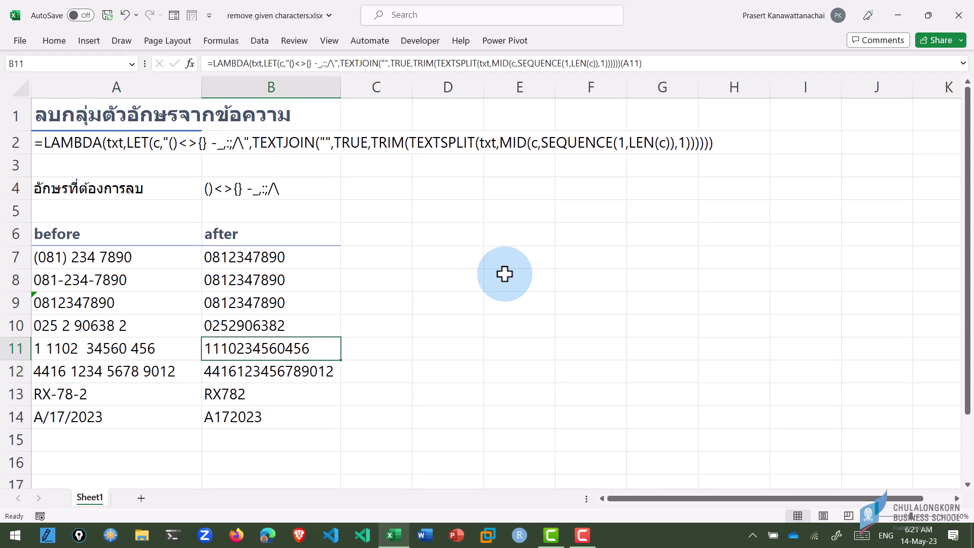
Review the remaining before values, then go to the characters-to-remove list in B4
{"action": "key", "text": "Left"}
{"action": "key", "text": "Down"}
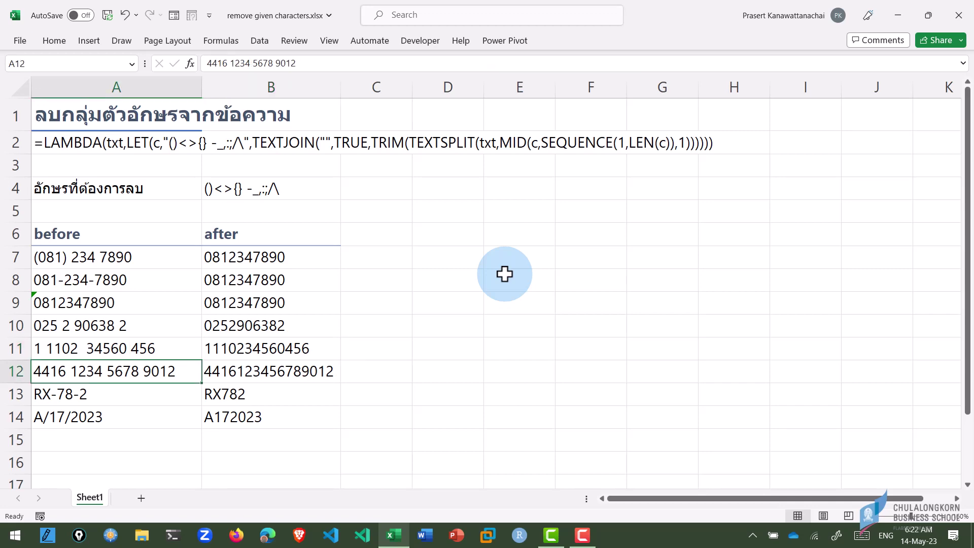
{"action": "key", "text": "Down"}
{"action": "key", "text": "Down"}
{"action": "key", "text": "Up"}
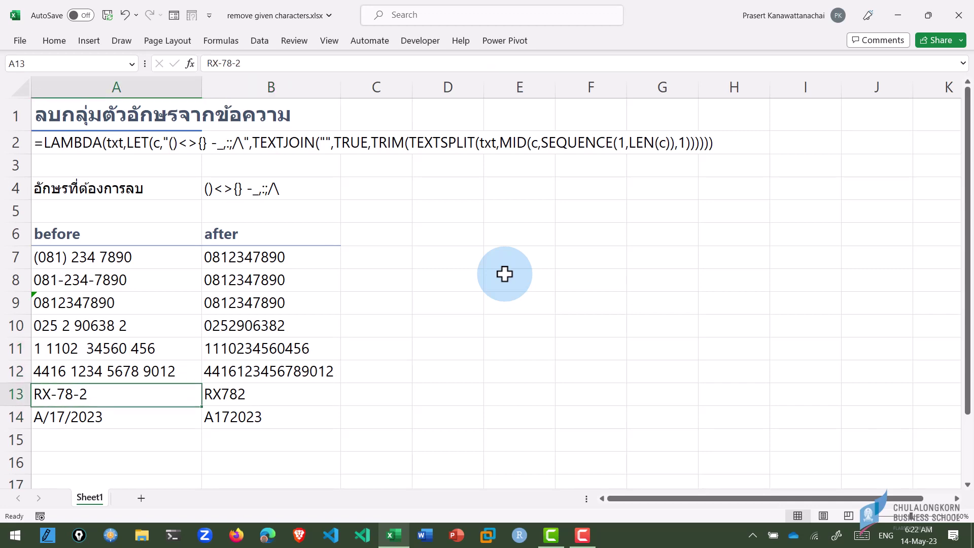
{"action": "key", "text": "Up"}
{"action": "key", "text": "Up"}
{"action": "key", "text": "Up"}
{"action": "key", "text": "Up"}
{"action": "key", "text": "Up"}
{"action": "key", "text": "Up"}
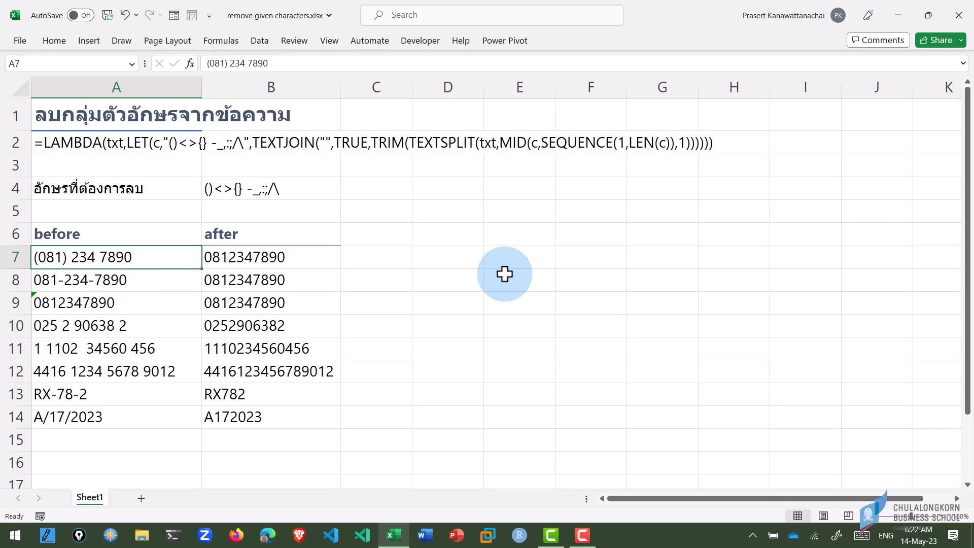
{"action": "key", "text": "Right"}
{"action": "key", "text": "Up"}
{"action": "key", "text": "Up"}
{"action": "key", "text": "Up"}
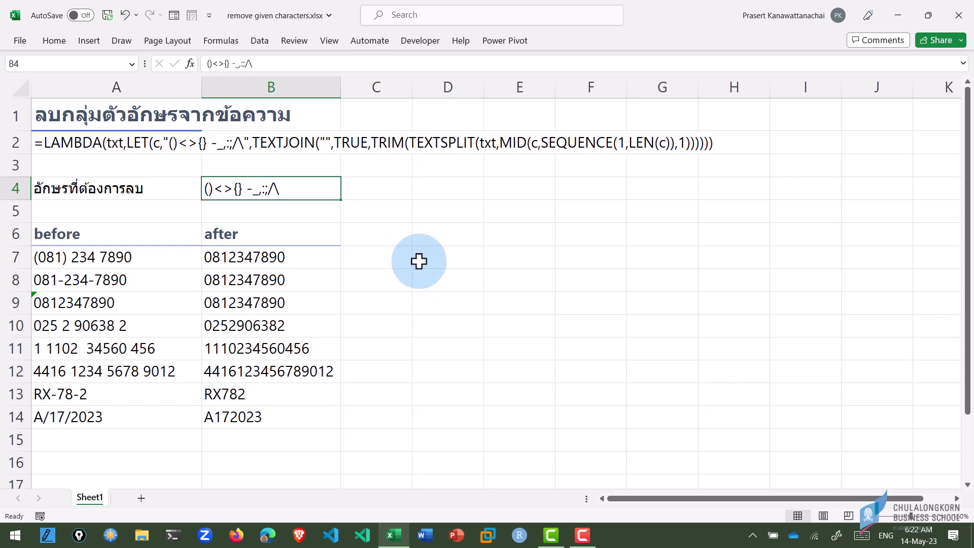
{"action": "left_click", "coordinate": [389, 261]}
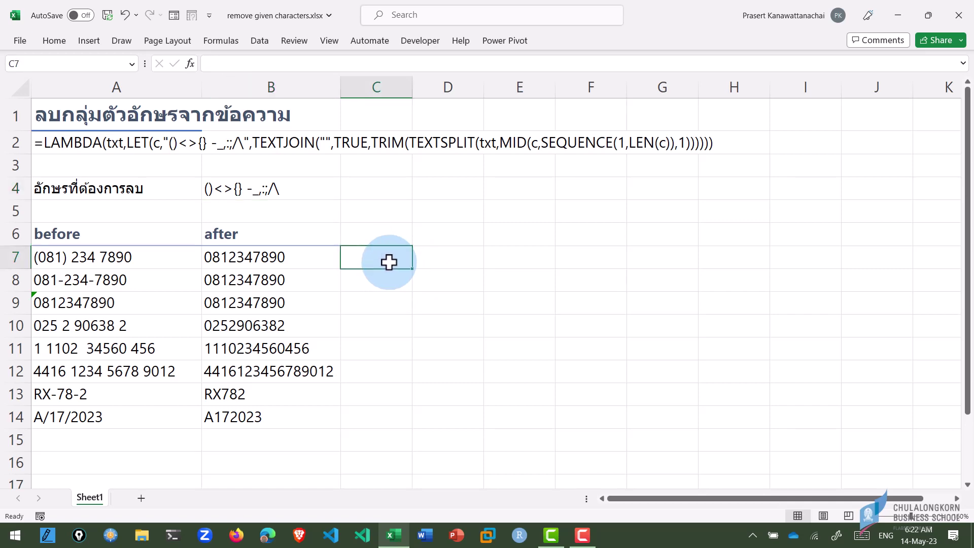
{"action": "type", "text": "=tex"}
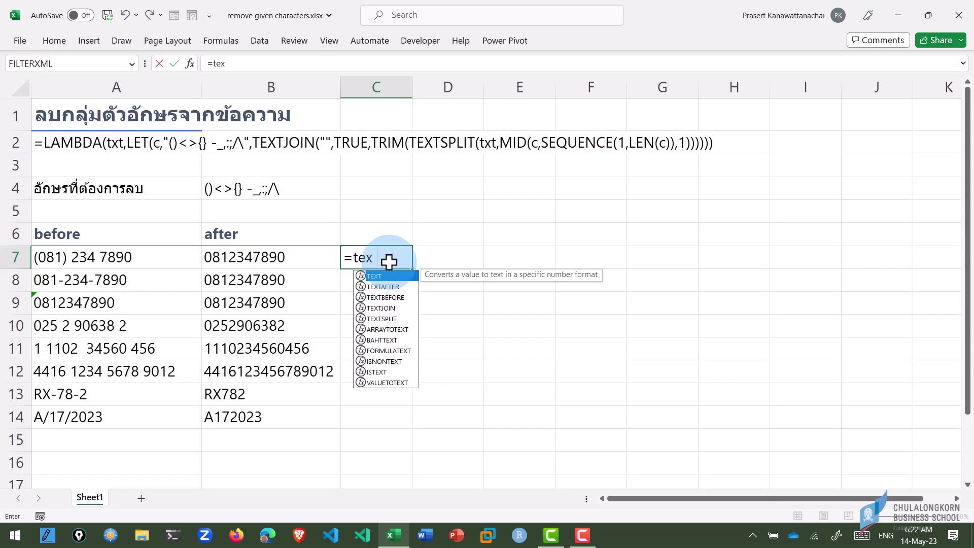
{"action": "type", "text": "tsp"}
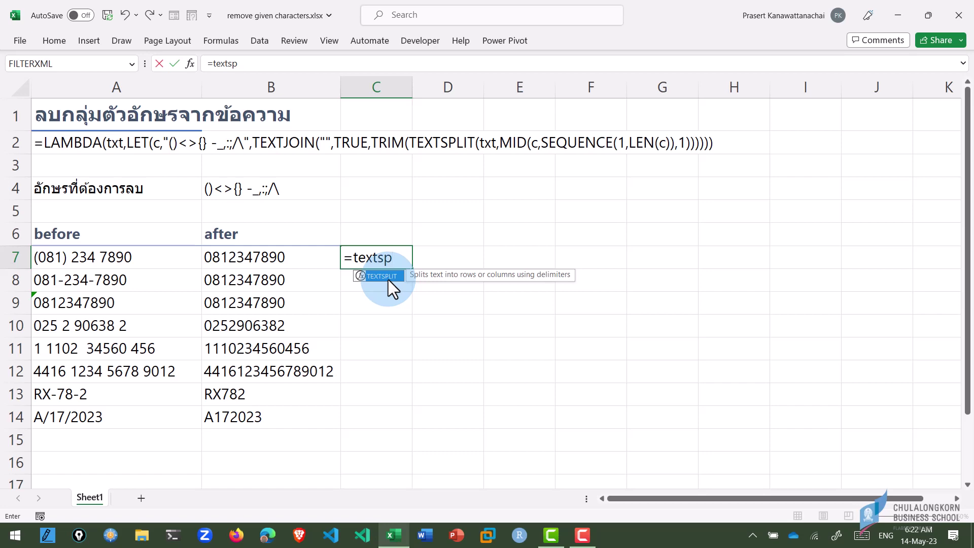
{"action": "key", "text": "Escape"}
{"action": "key", "text": "Down"}
{"action": "key", "text": "Down"}
{"action": "key", "text": "Down"}
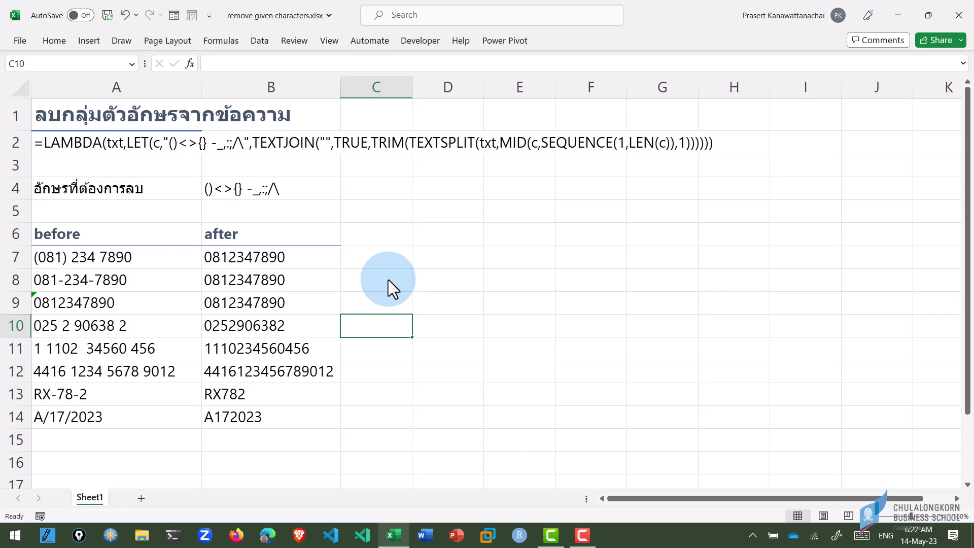
{"action": "type", "text": "=te"}
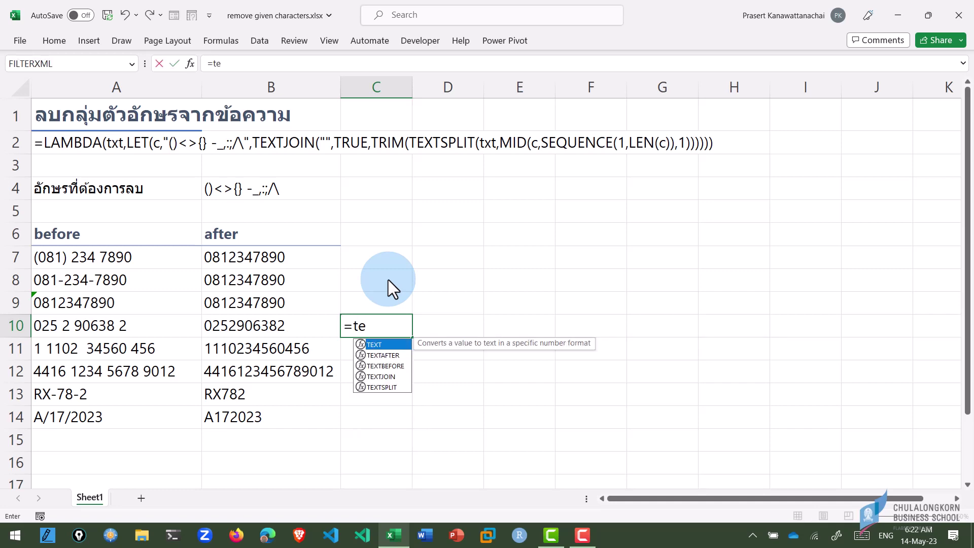
{"action": "type", "text": "xs"}
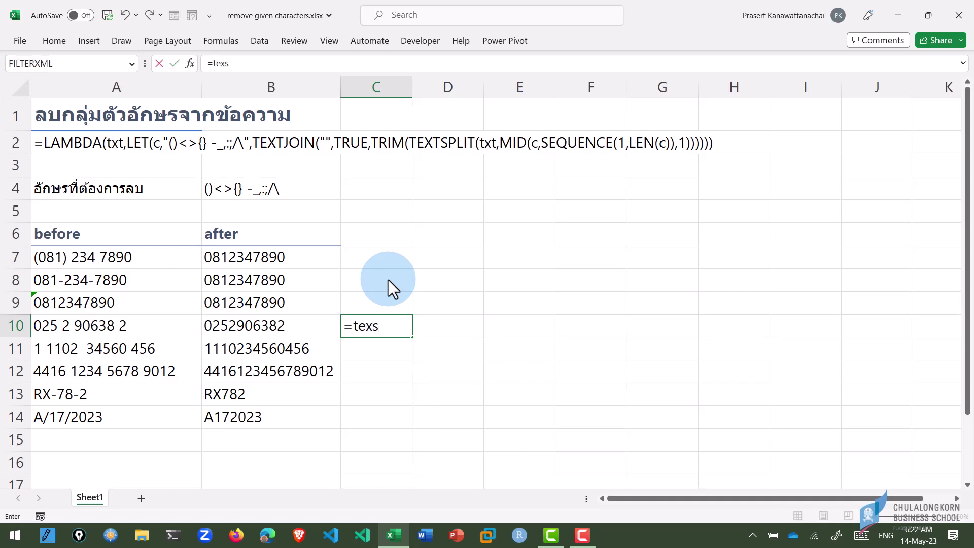
{"action": "key", "text": "BackSpace"}
{"action": "type", "text": "ts"}
{"action": "key", "text": "Tab"}
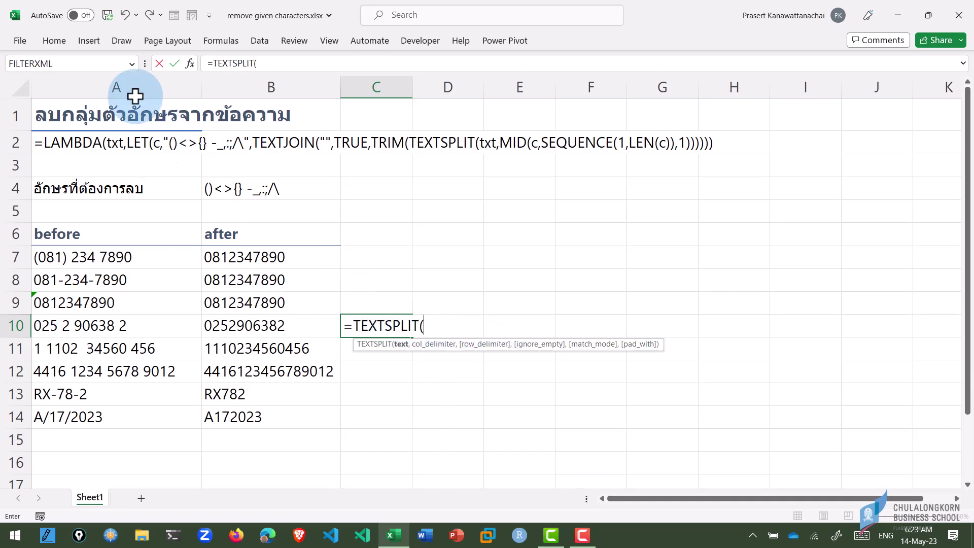
{"action": "key", "text": "Escape"}
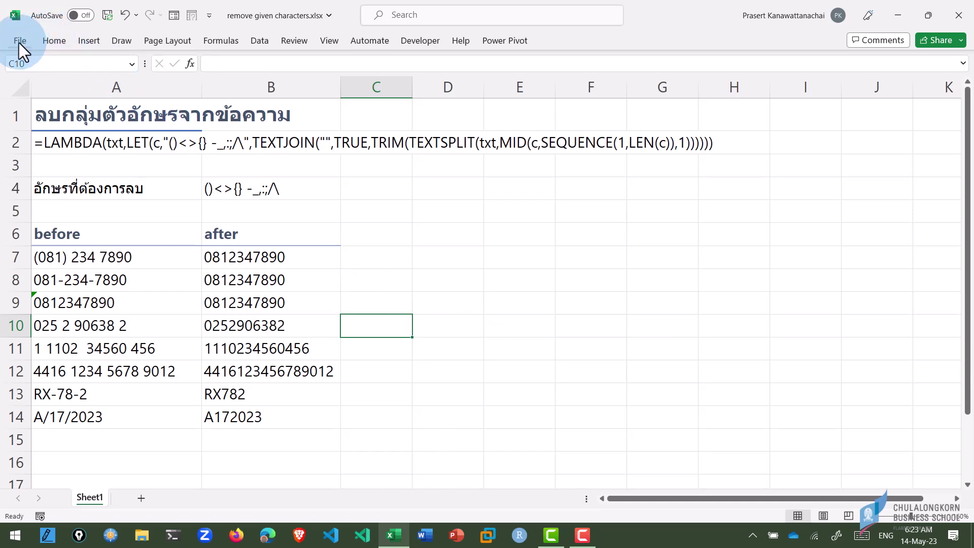
{"action": "left_click", "coordinate": [19, 42]}
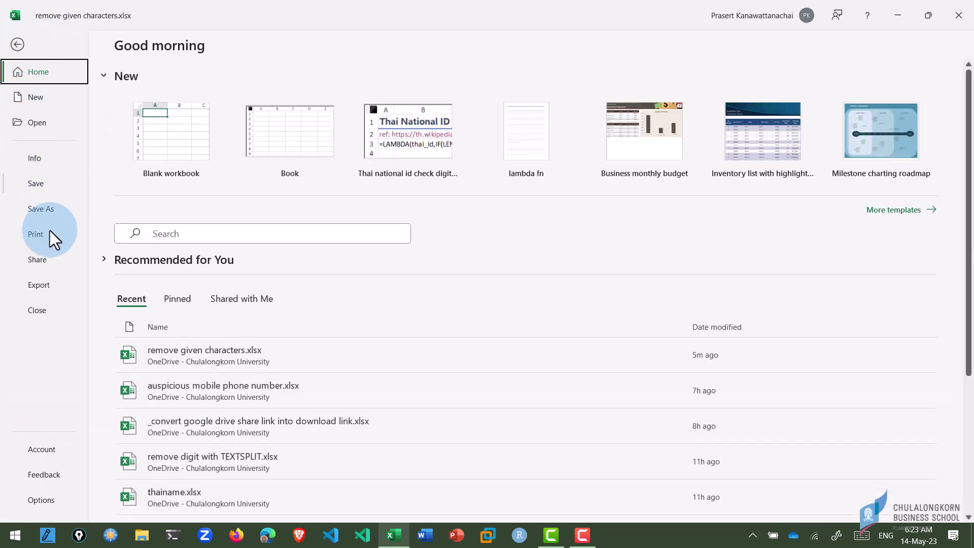
{"action": "left_click", "coordinate": [33, 450]}
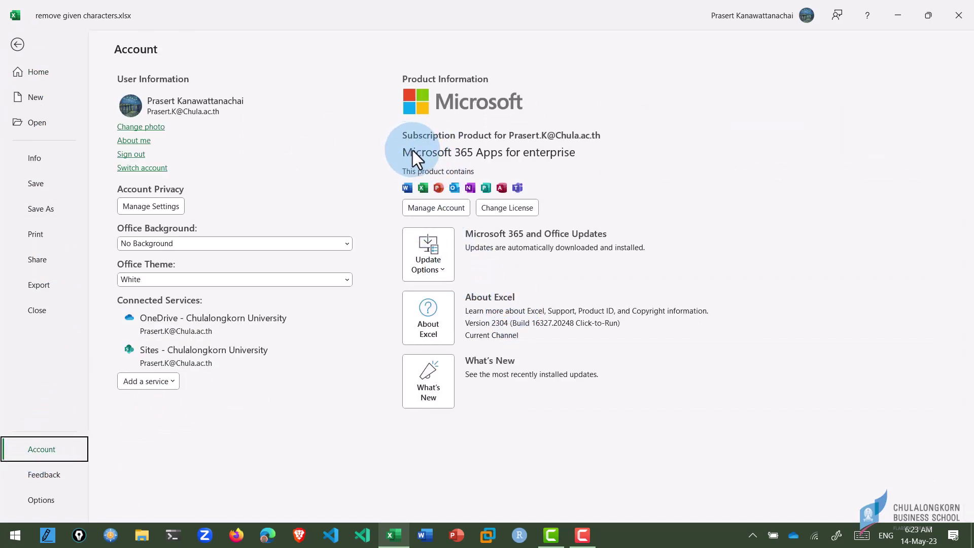
{"action": "left_click", "coordinate": [441, 272]}
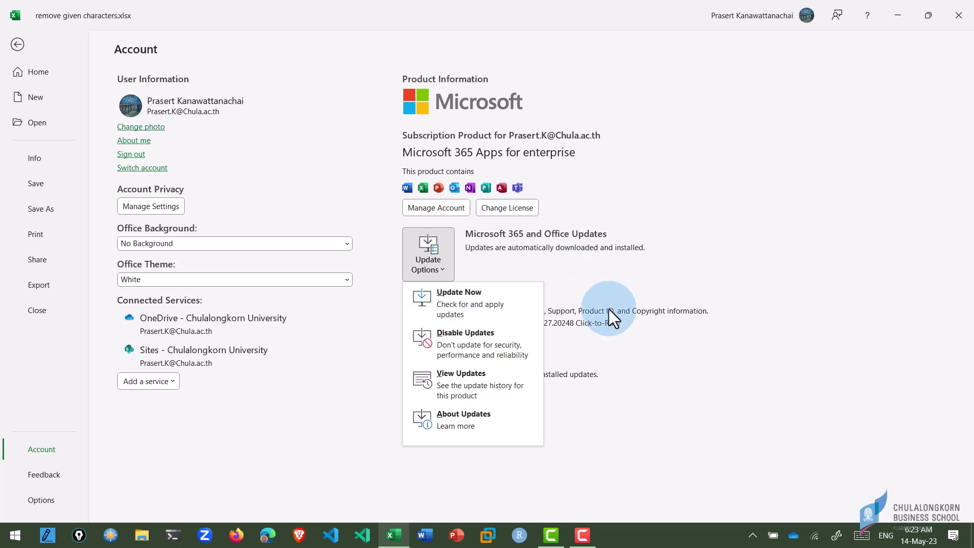
{"action": "key", "text": "Escape"}
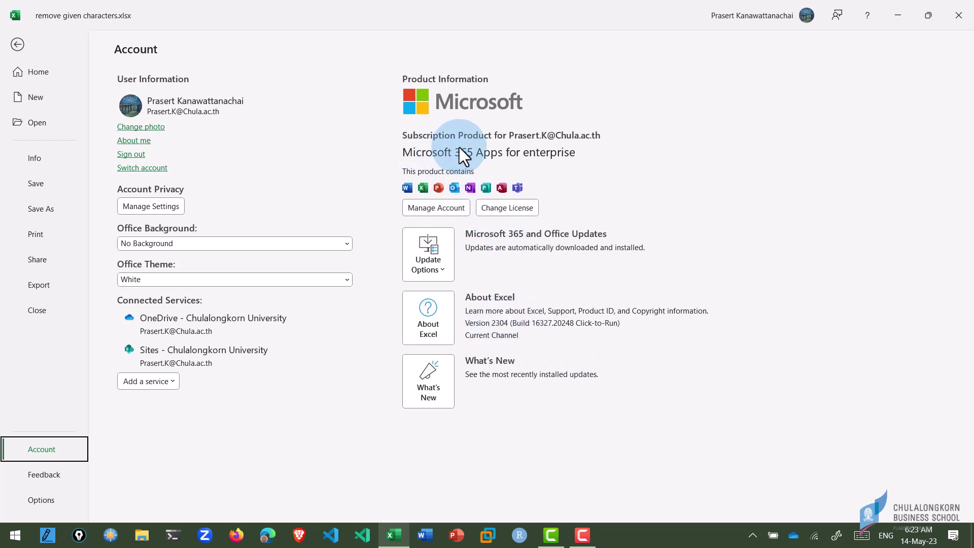
{"action": "left_click", "coordinate": [15, 41]}
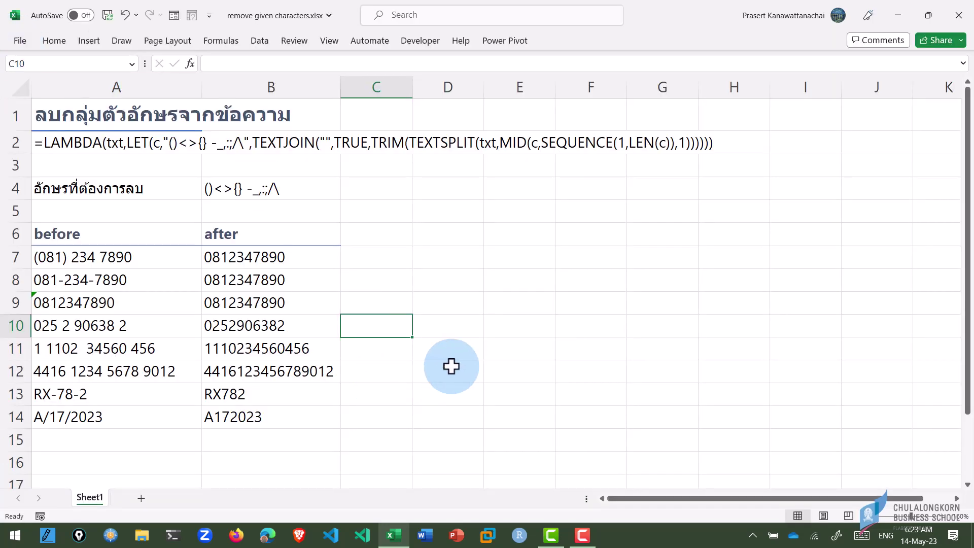
Enter =TEXTSPLIT(A10," ") in C10 and check the spilled 025, 2, 90638 and 2
{"action": "type", "text": "=tex"}
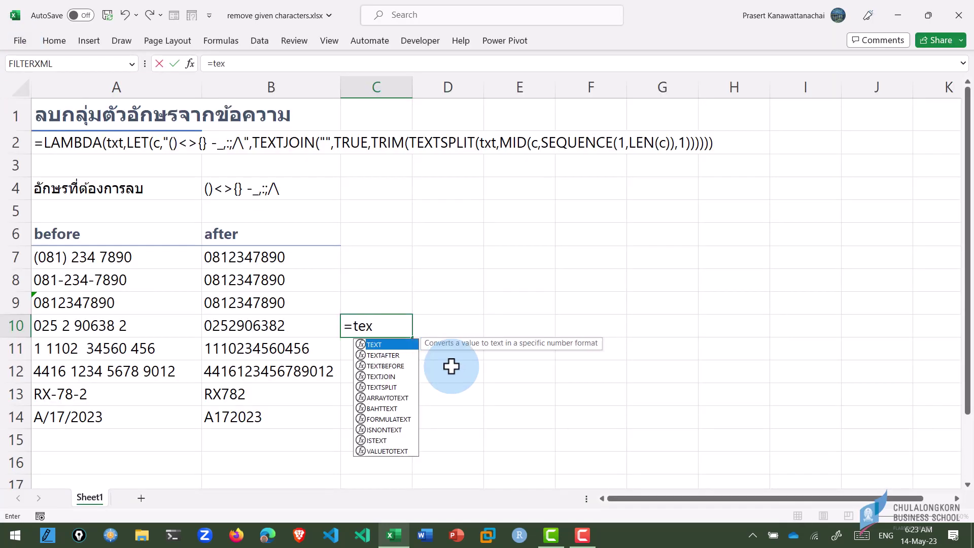
{"action": "type", "text": "t"}
{"action": "type", "text": "spl"}
{"action": "key", "text": "Tab"}
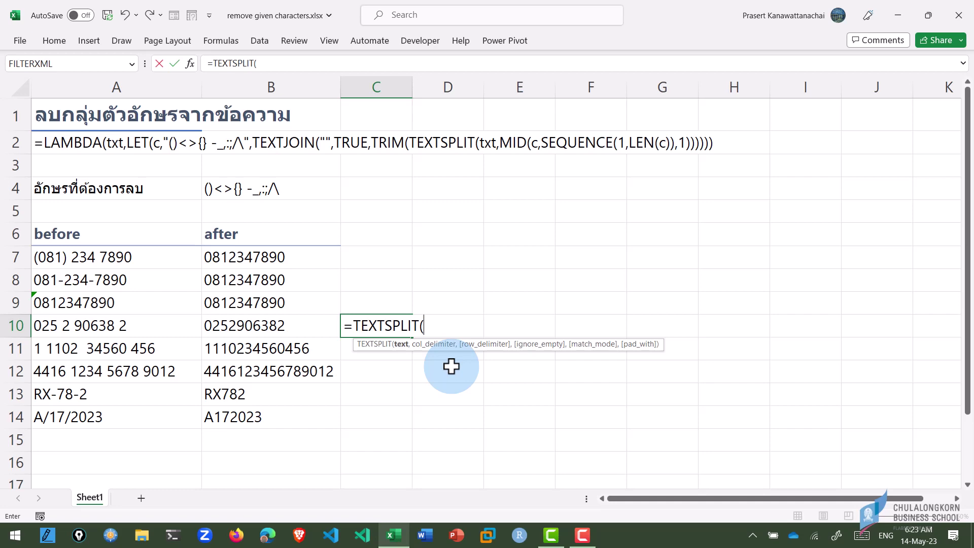
{"action": "key", "text": "Left"}
{"action": "key", "text": "Left"}
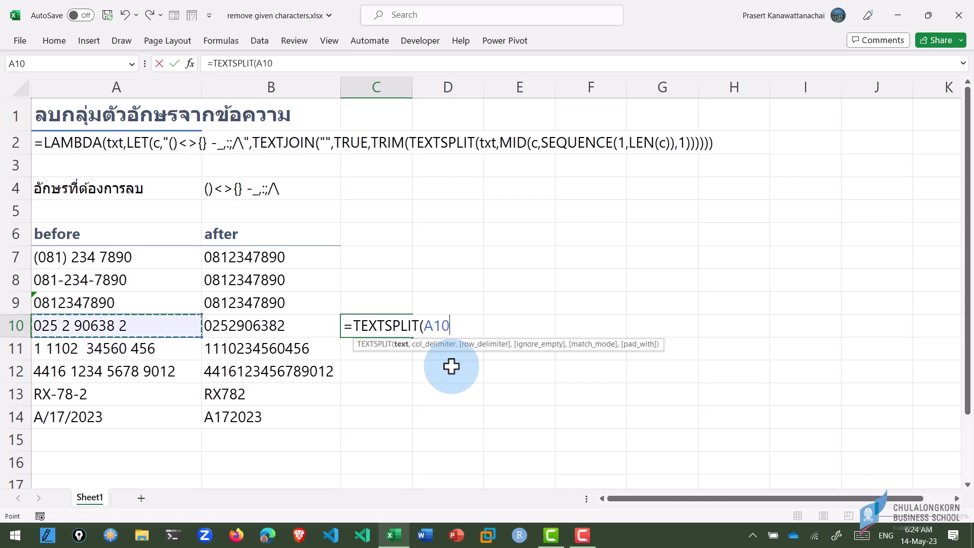
{"action": "type", "text": ",\" "}
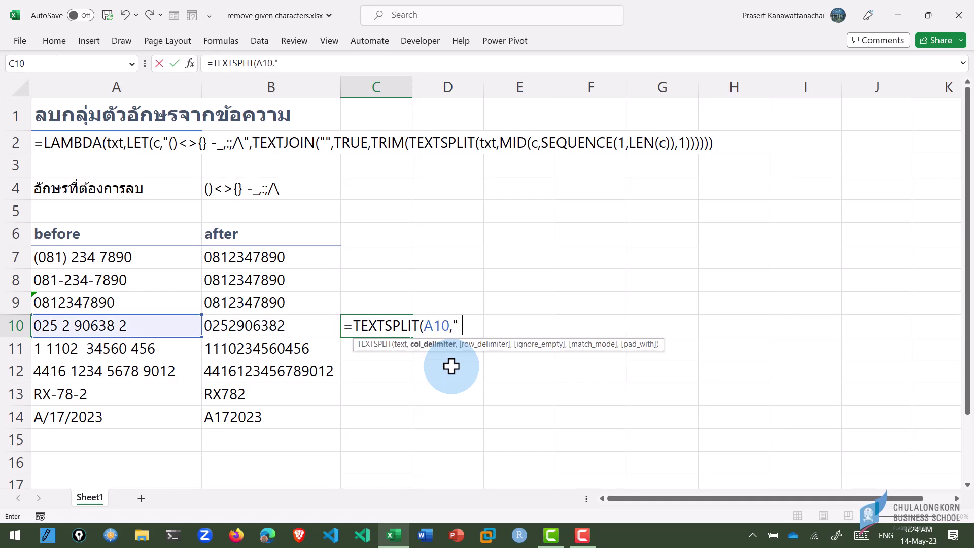
{"action": "type", "text": "\""}
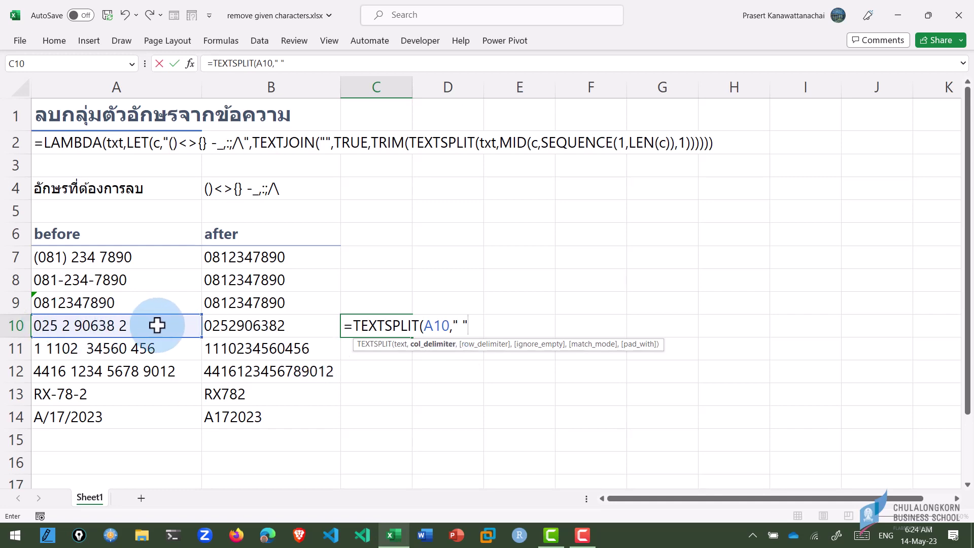
{"action": "type", "text": ")"}
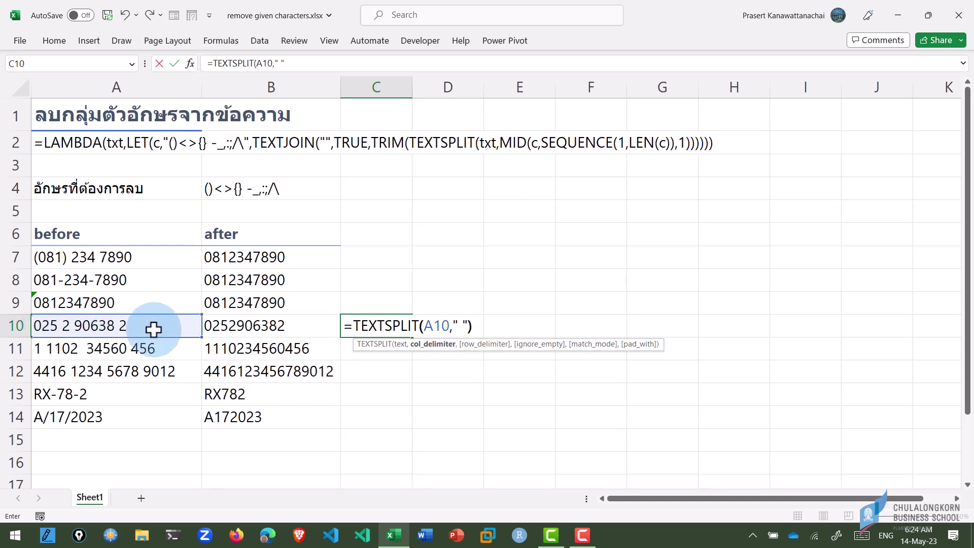
{"action": "key", "text": "Return"}
{"action": "key", "text": "Up"}
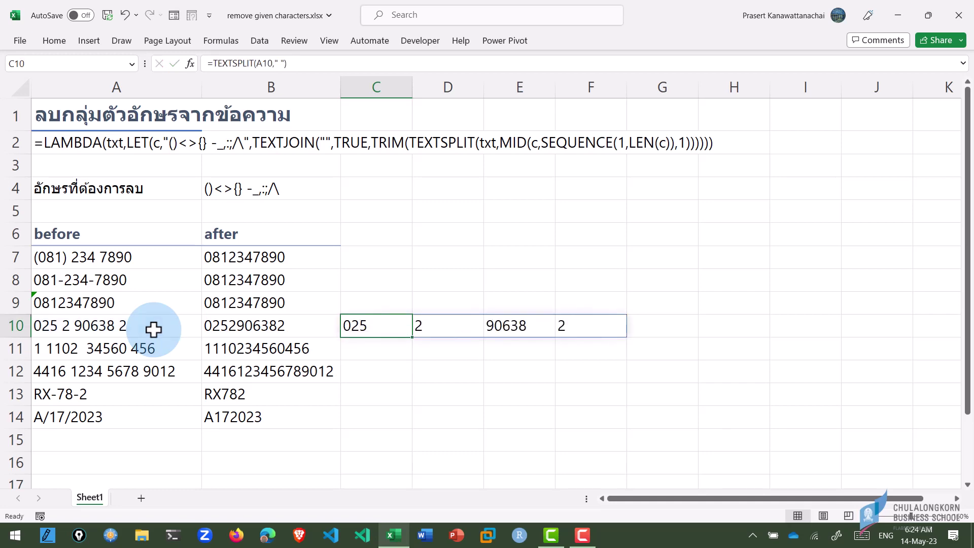
{"action": "key", "text": "Right"}
{"action": "key", "text": "Right"}
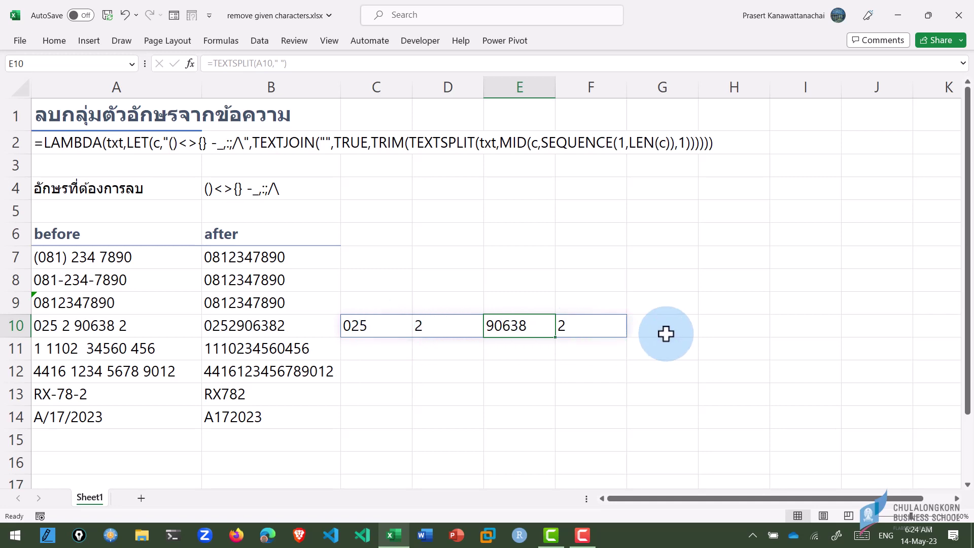
{"action": "left_click", "coordinate": [383, 326]}
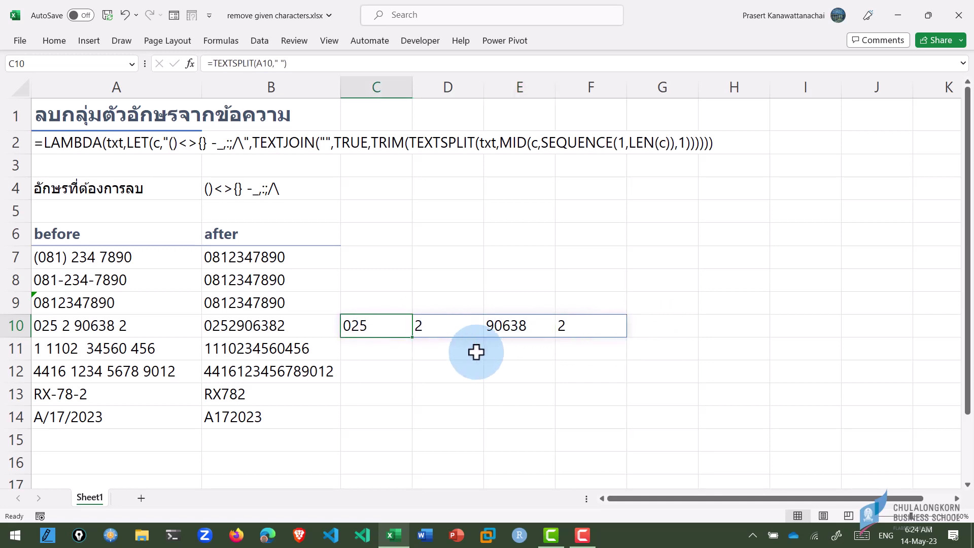
Wrap C10's formula as =TRIM(TEXTSPLIT(A10," "))
{"action": "key", "text": "F2"}
{"action": "key", "text": "Home"}
{"action": "key", "text": "Right"}
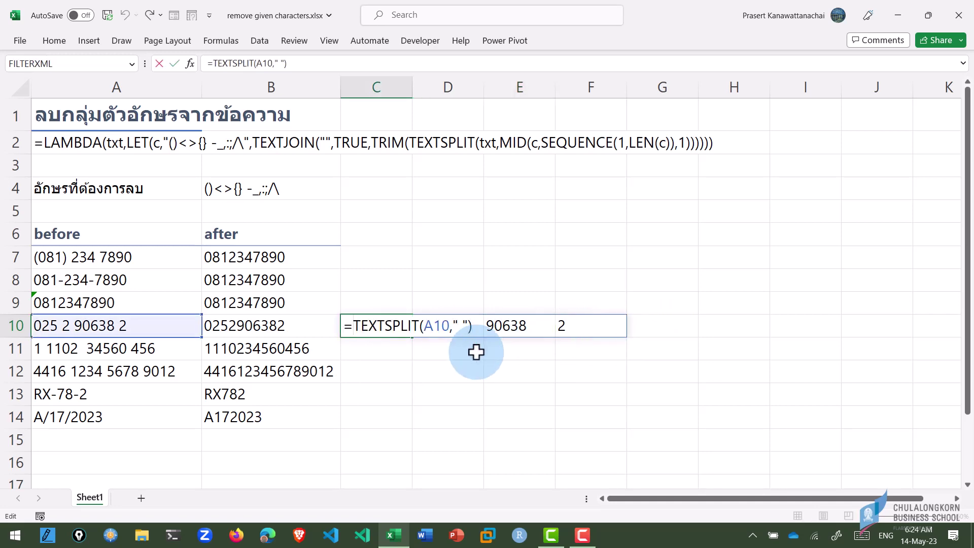
{"action": "type", "text": "trim("}
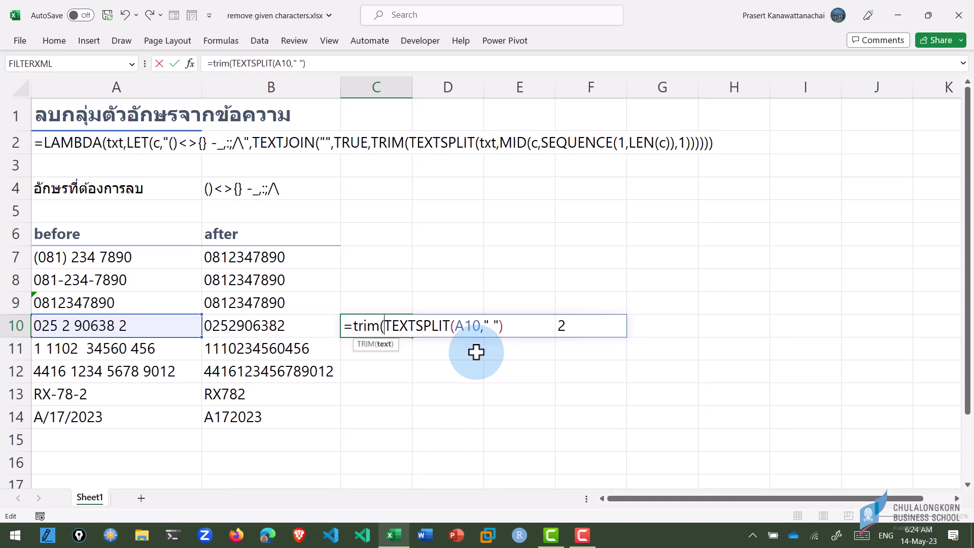
{"action": "key", "text": "End"}
{"action": "type", "text": ")"}
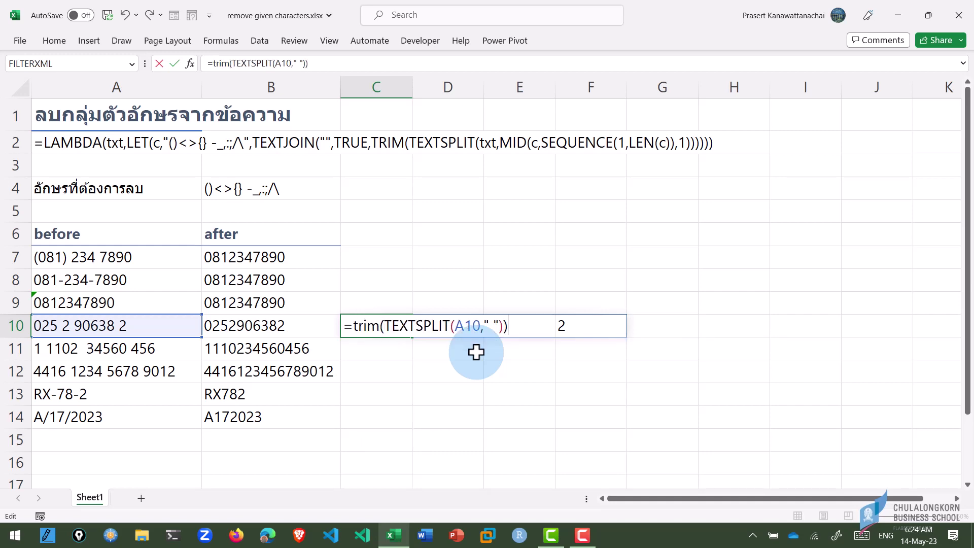
{"action": "key", "text": "Return"}
{"action": "key", "text": "Up"}
{"action": "key", "text": "Left"}
{"action": "key", "text": "Left"}
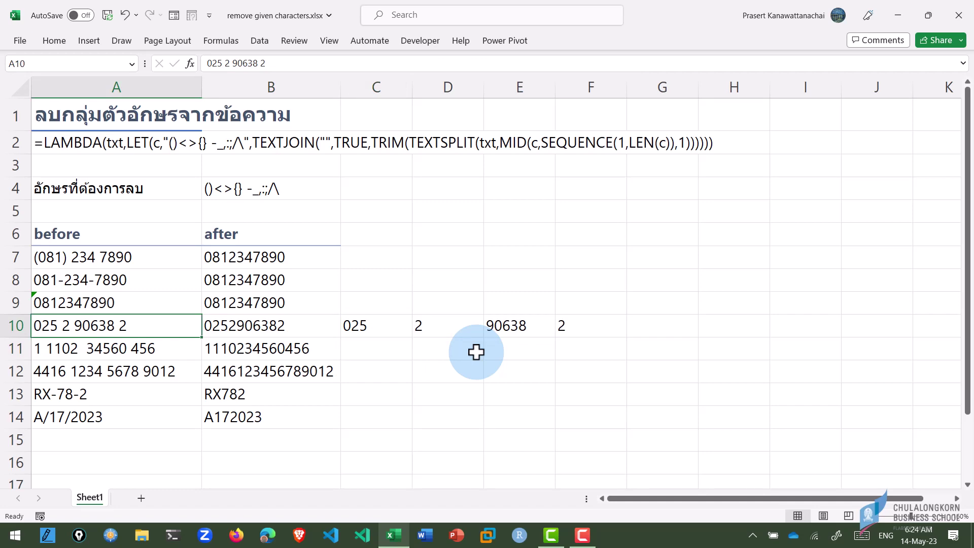
Add a double space before 90638 in A10 and inspect the resulting empty spill cell
{"action": "key", "text": "F2"}
{"action": "key", "text": "Left"}
{"action": "key", "text": "Left"}
{"action": "key", "text": "Left"}
{"action": "key", "text": "Left"}
{"action": "key", "text": "Left"}
{"action": "key", "text": "Left"}
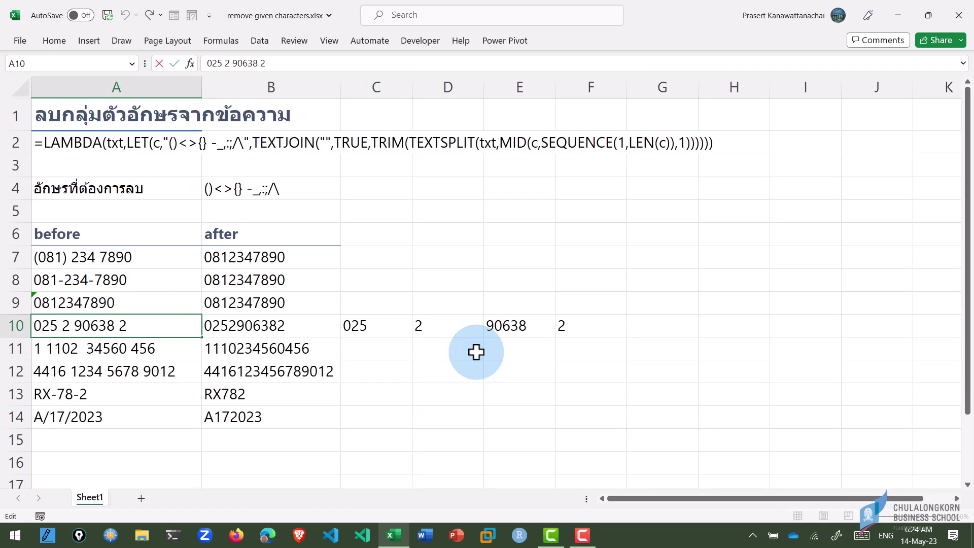
{"action": "key", "text": "Return"}
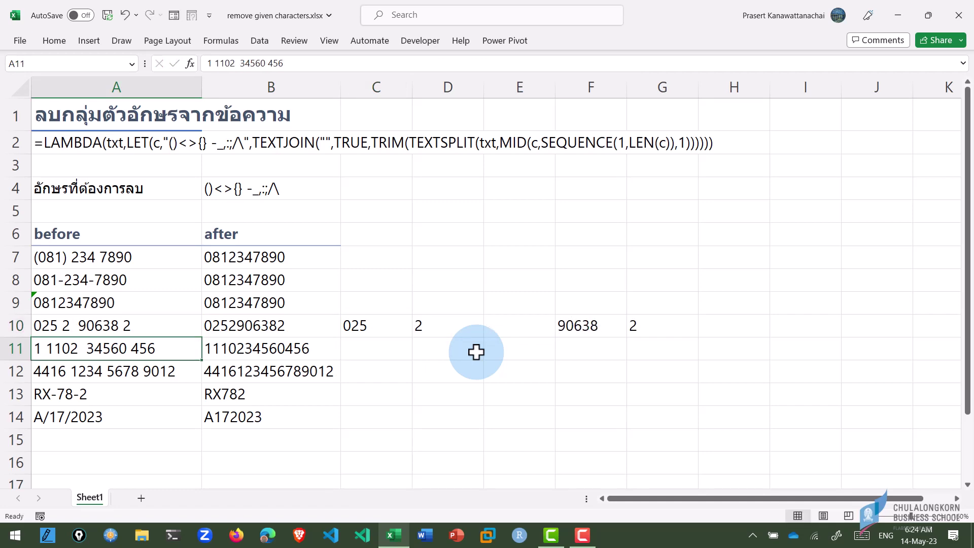
{"action": "key", "text": "Up"}
{"action": "key", "text": "Right"}
{"action": "key", "text": "Right"}
{"action": "key", "text": "Right"}
{"action": "key", "text": "Right"}
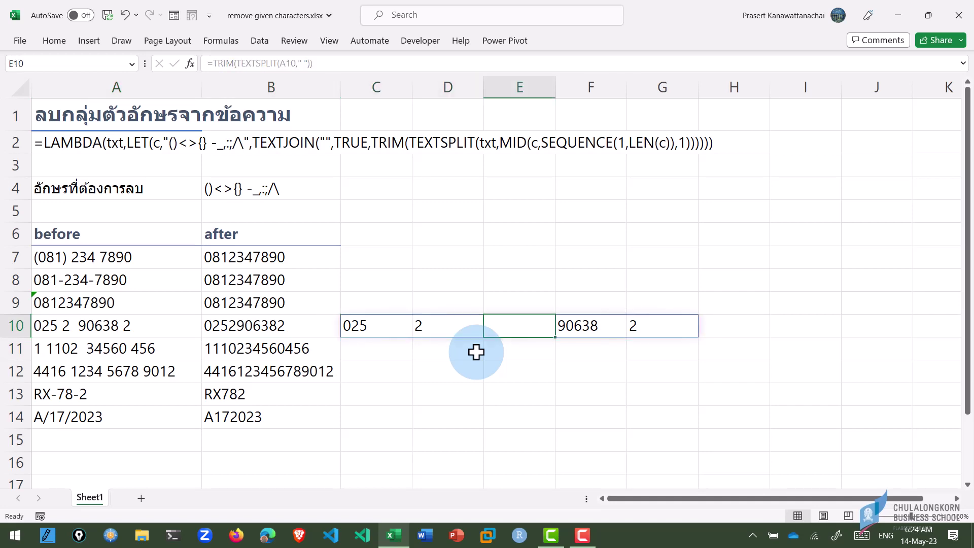
{"action": "key", "text": "Right"}
{"action": "key", "text": "Right"}
{"action": "key", "text": "Left"}
{"action": "key", "text": "Left"}
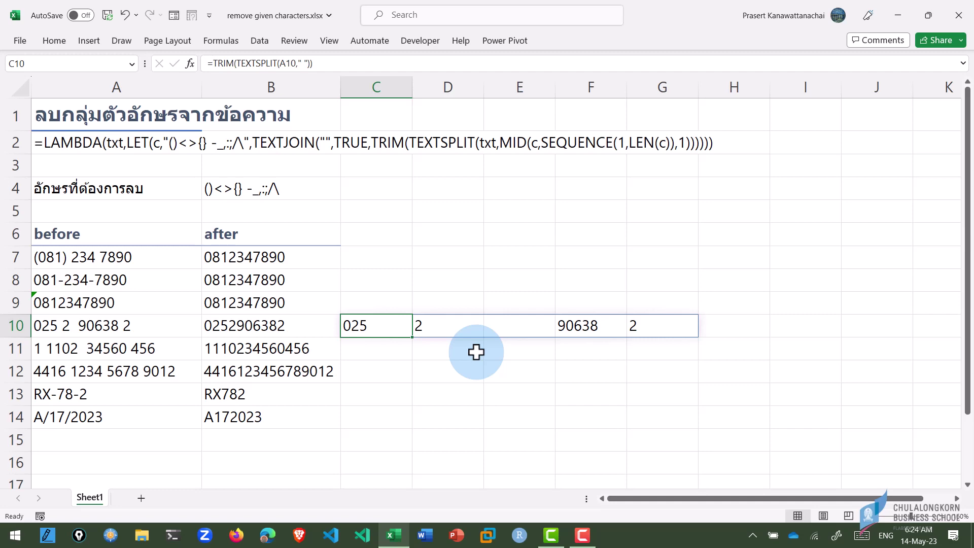
{"action": "key", "text": "Right"}
{"action": "key", "text": "Right"}
{"action": "key", "text": "Right"}
{"action": "key", "text": "Right"}
{"action": "key", "text": "Right"}
{"action": "key", "text": "Right"}
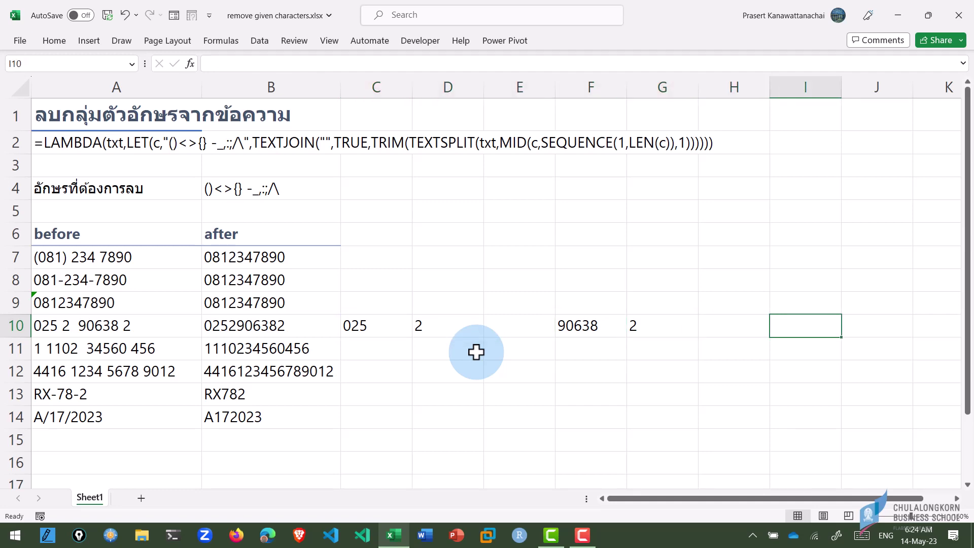
{"action": "type", "text": "=t"}
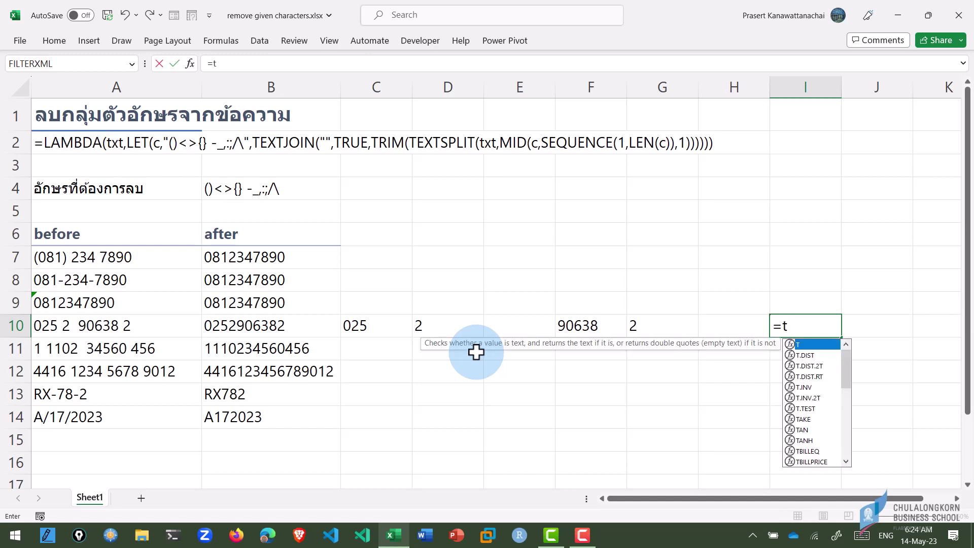
{"action": "type", "text": "extjoin(\"\""}
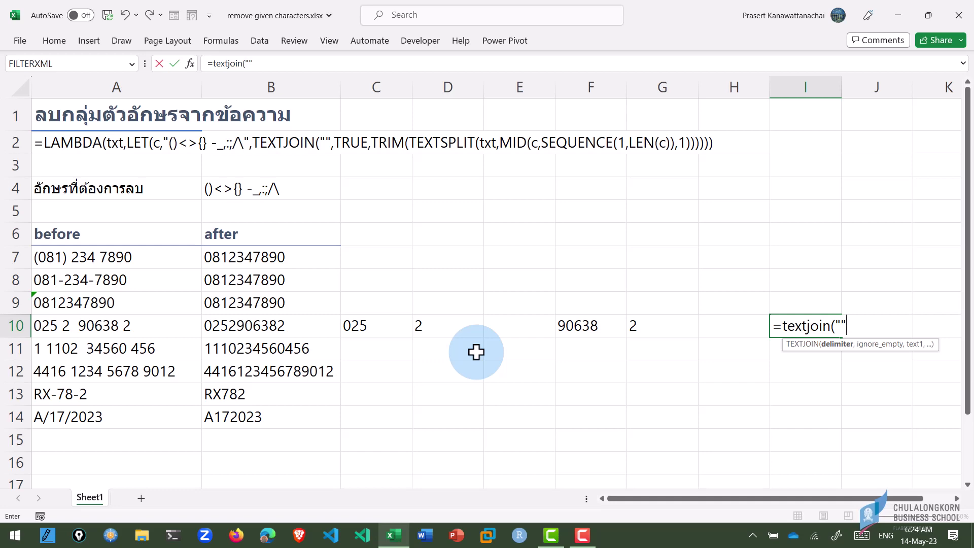
{"action": "type", "text": ","}
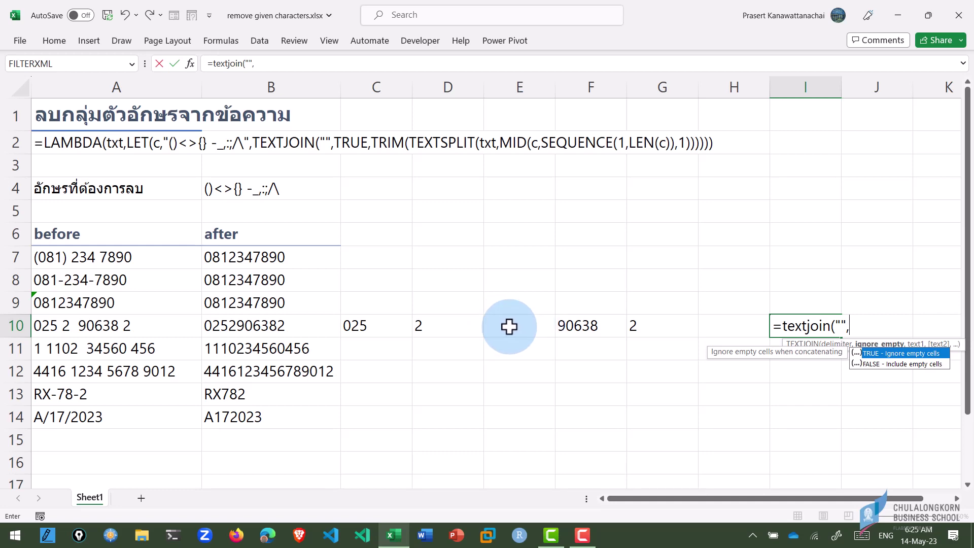
{"action": "double_click", "coordinate": [873, 354]}
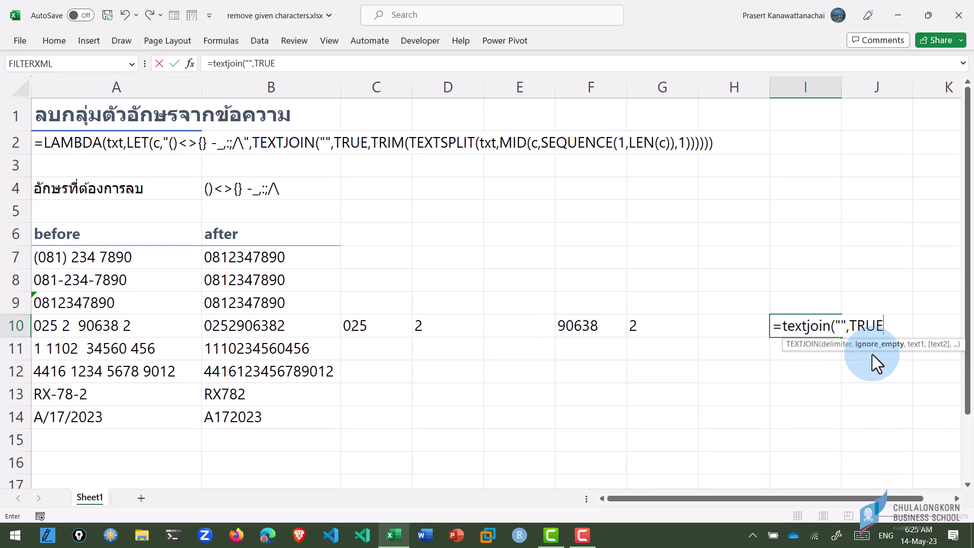
{"action": "type", "text": ","}
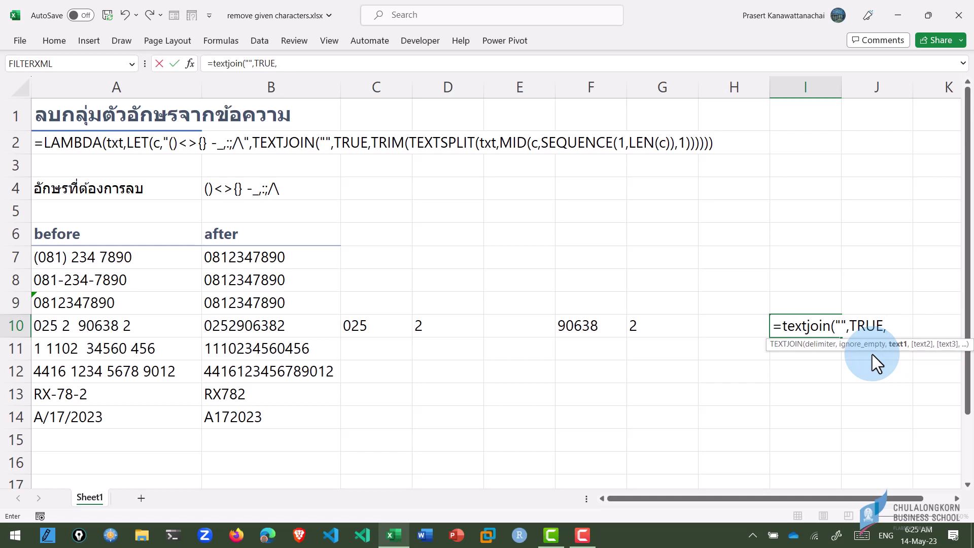
{"action": "left_click", "coordinate": [377, 324]}
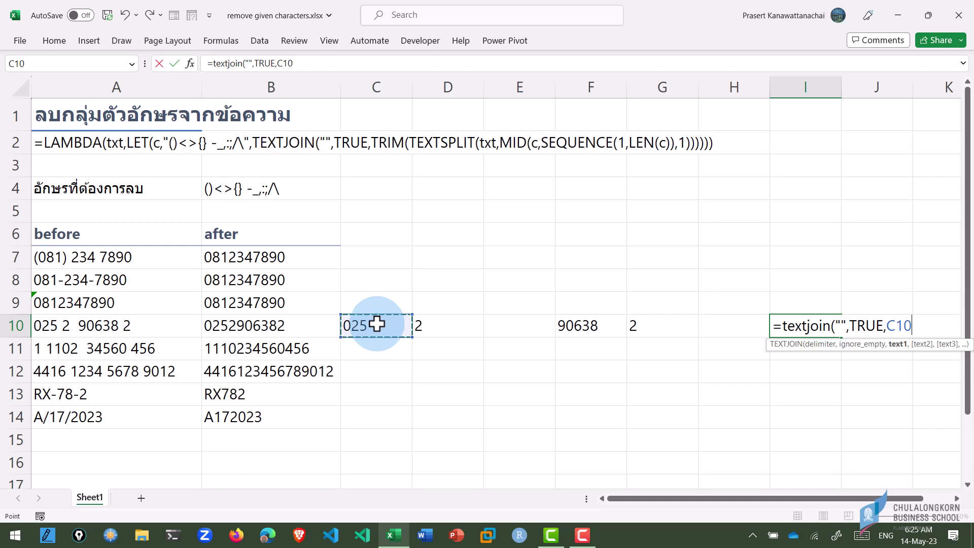
{"action": "type", "text": "#"}
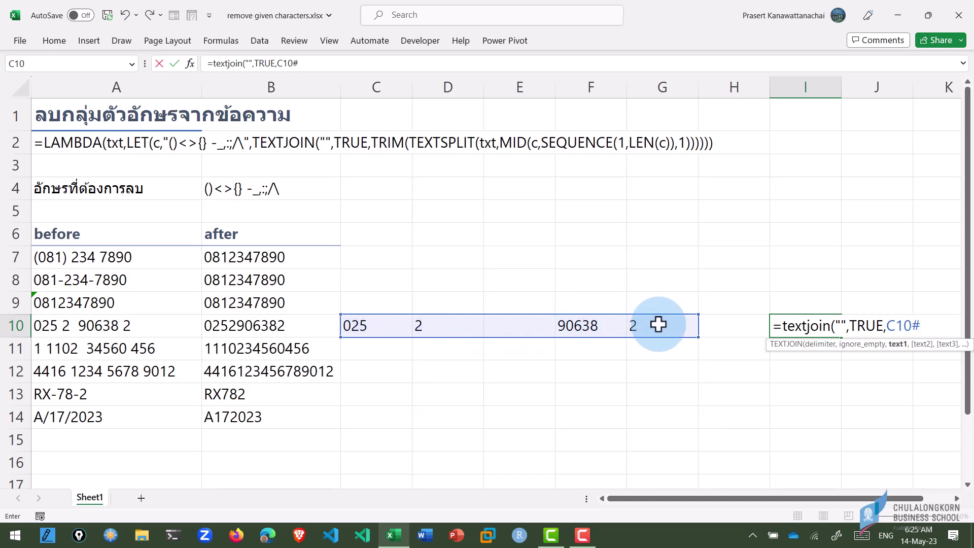
{"action": "type", "text": ")"}
{"action": "key", "text": "Return"}
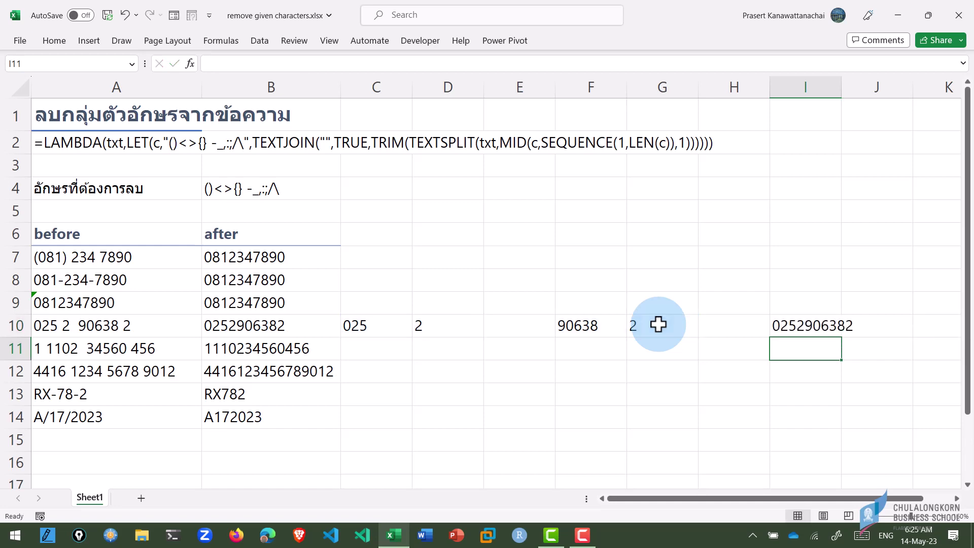
{"action": "key", "text": "Up"}
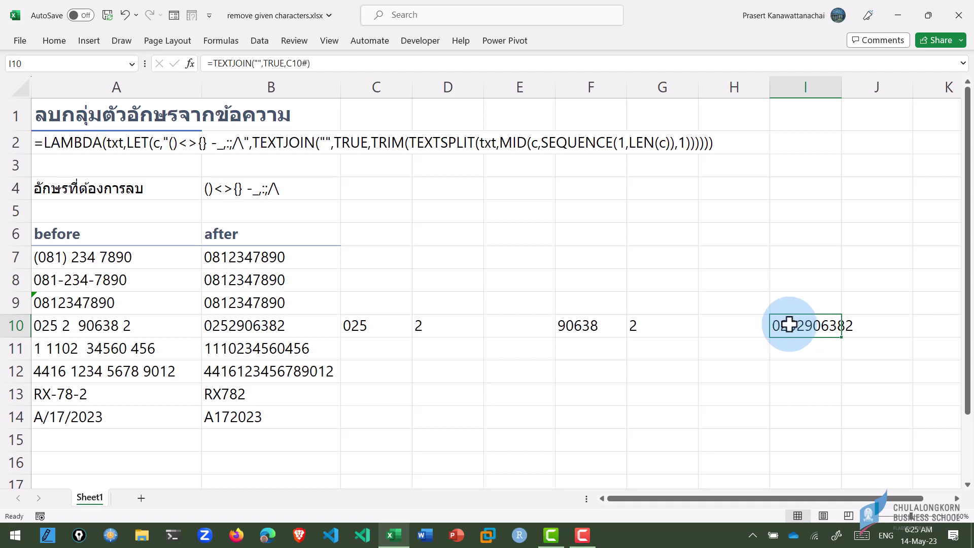
{"action": "left_click", "coordinate": [300, 190]}
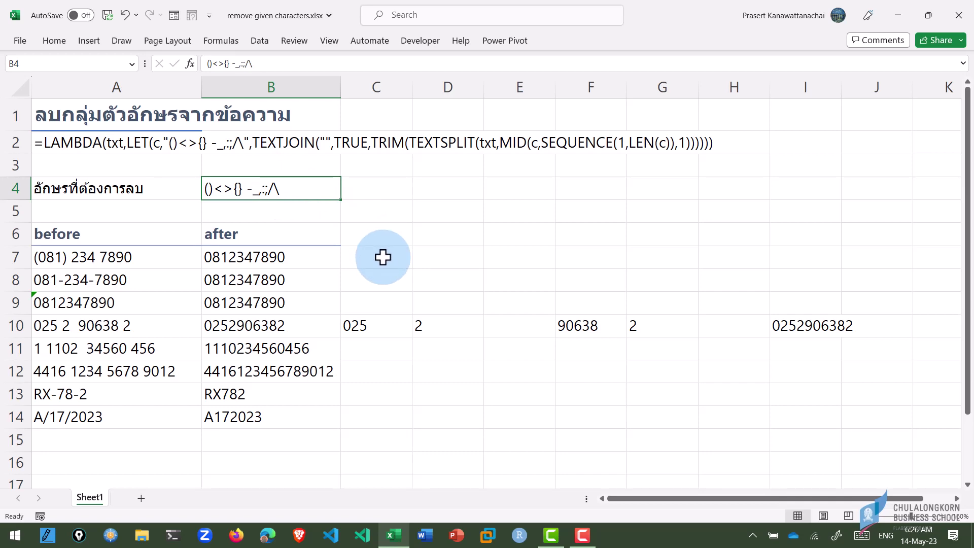
{"action": "double_click", "coordinate": [390, 330]}
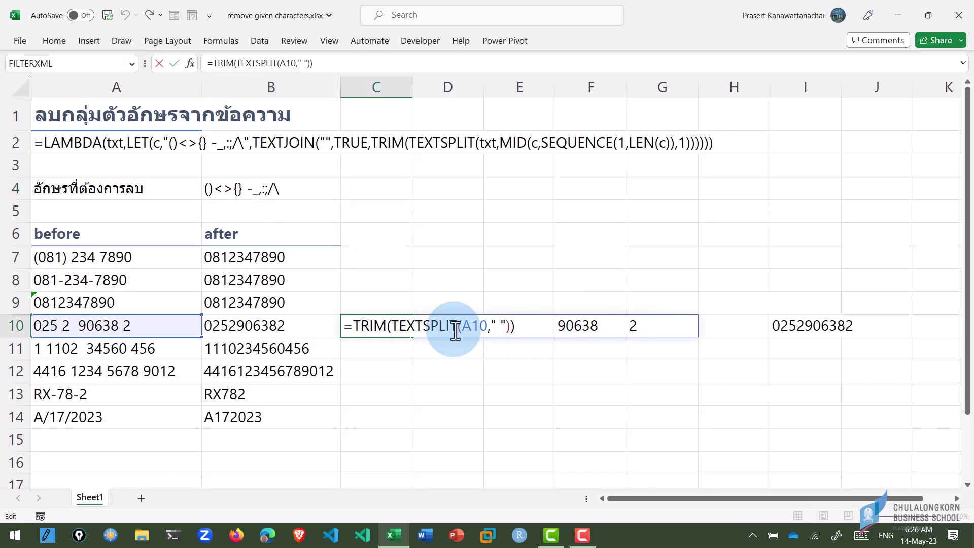
{"action": "left_click_drag", "start_coordinate": [490, 327], "coordinate": [506, 326]}
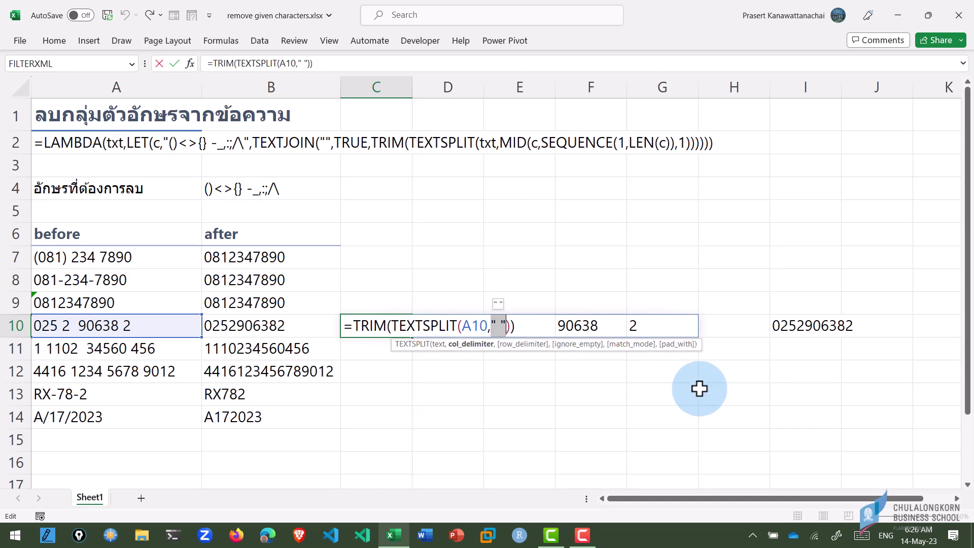
{"action": "key", "text": "Escape"}
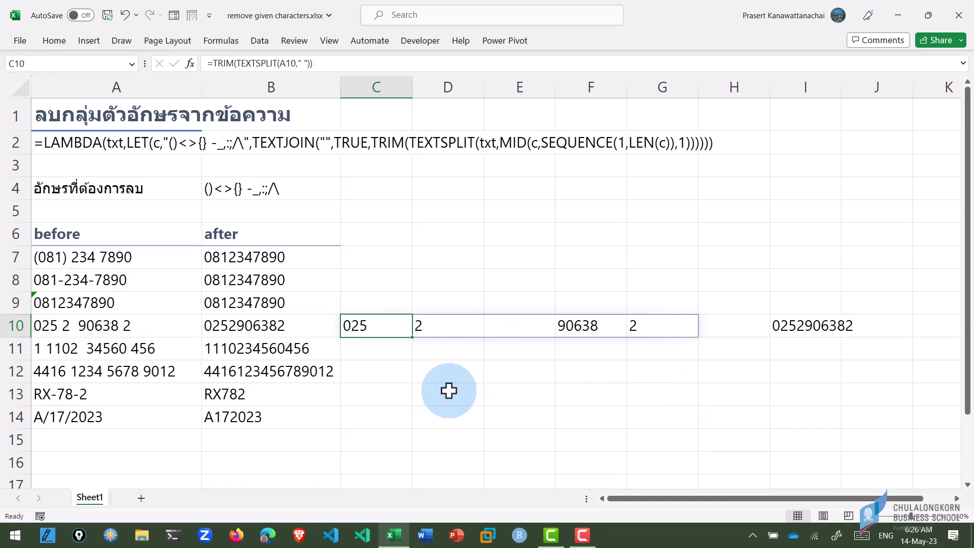
{"action": "left_click", "coordinate": [72, 324]}
{"action": "double_click", "coordinate": [126, 327]}
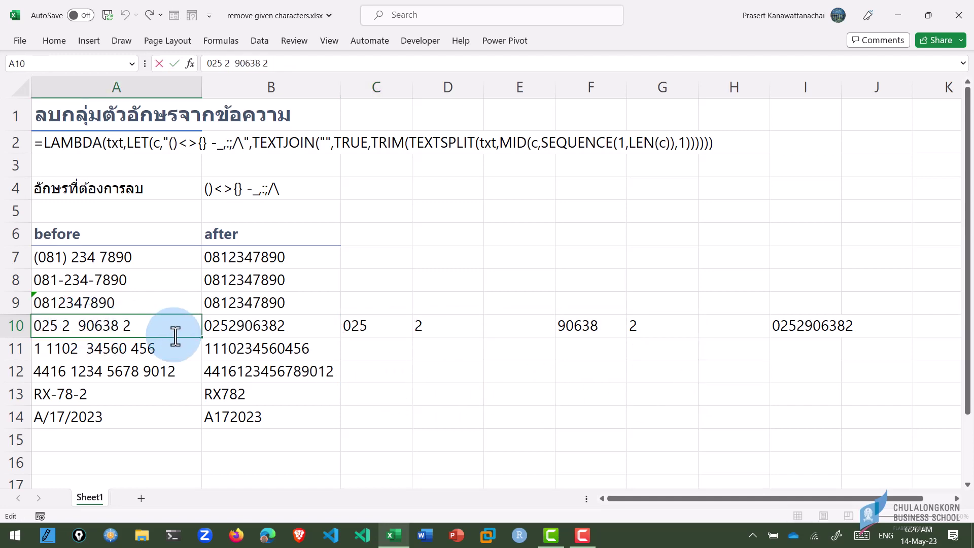
{"action": "key", "text": "BackSpace"}
{"action": "type", "text": "-"}
{"action": "key", "text": "BackSpace"}
{"action": "key", "text": "BackSpace"}
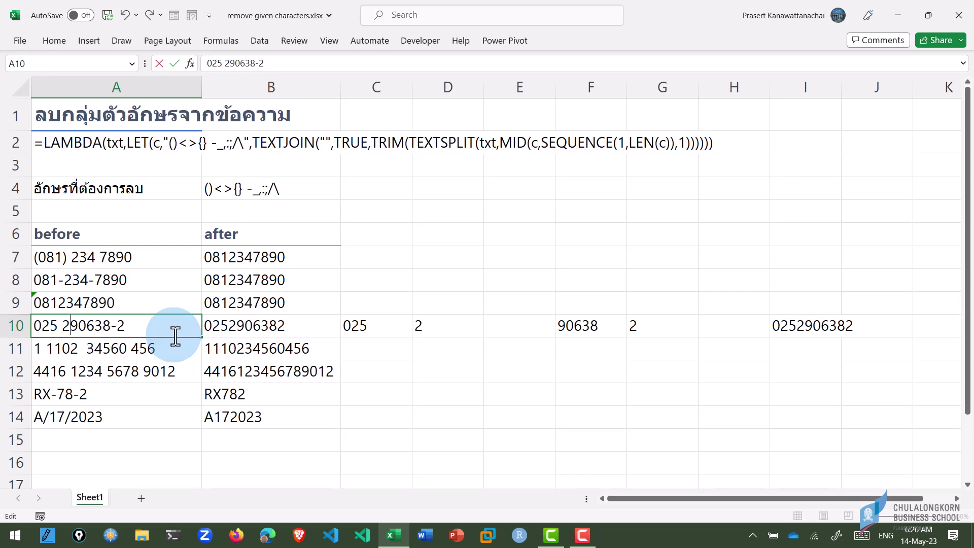
{"action": "type", "text": ":"}
{"action": "key", "text": "Return"}
{"action": "key", "text": "Up"}
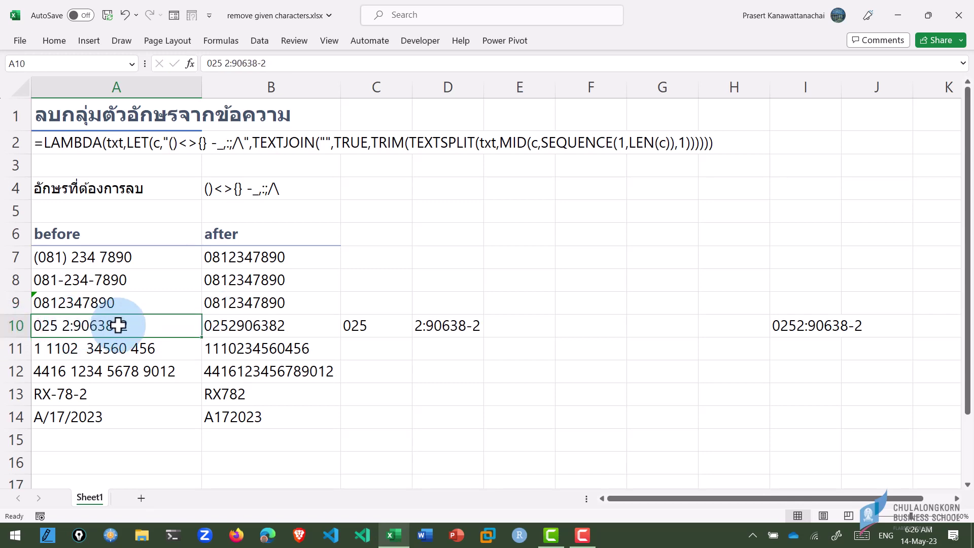
{"action": "left_click", "coordinate": [377, 322]}
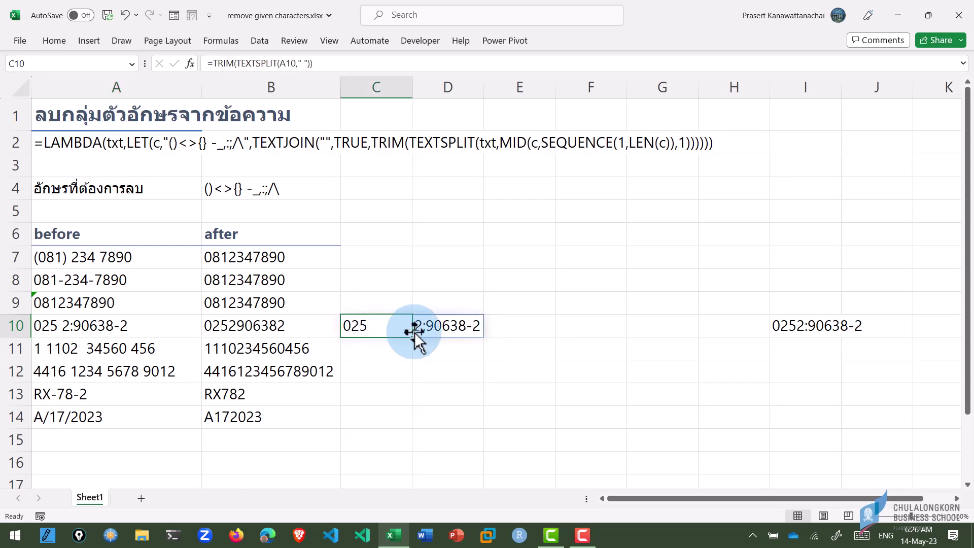
{"action": "left_click", "coordinate": [437, 322]}
{"action": "left_click", "coordinate": [382, 325]}
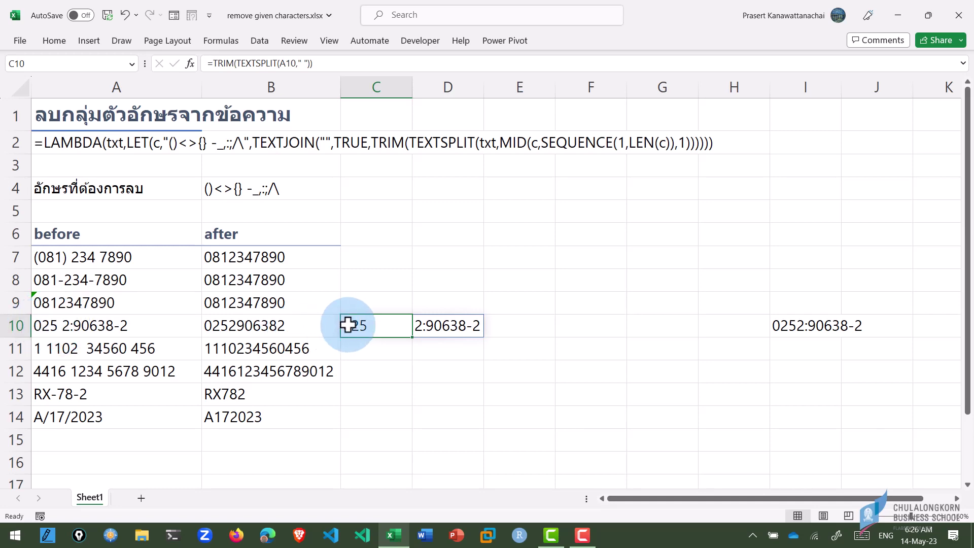
Change C10's delimiter to {" ",":","-"} so A10 splits at spaces, colons and hyphens
{"action": "left_click", "coordinate": [462, 334]}
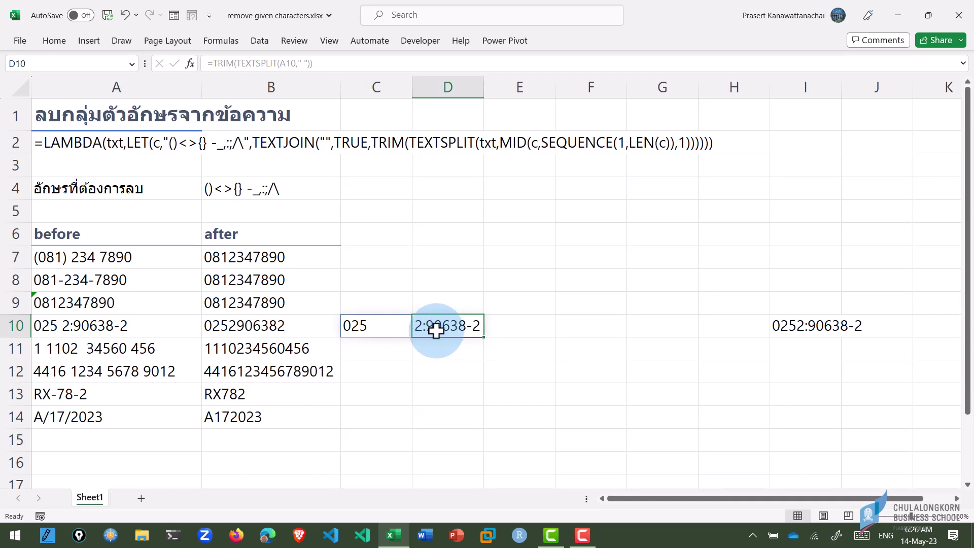
{"action": "left_click", "coordinate": [375, 327]}
{"action": "double_click", "coordinate": [374, 326]}
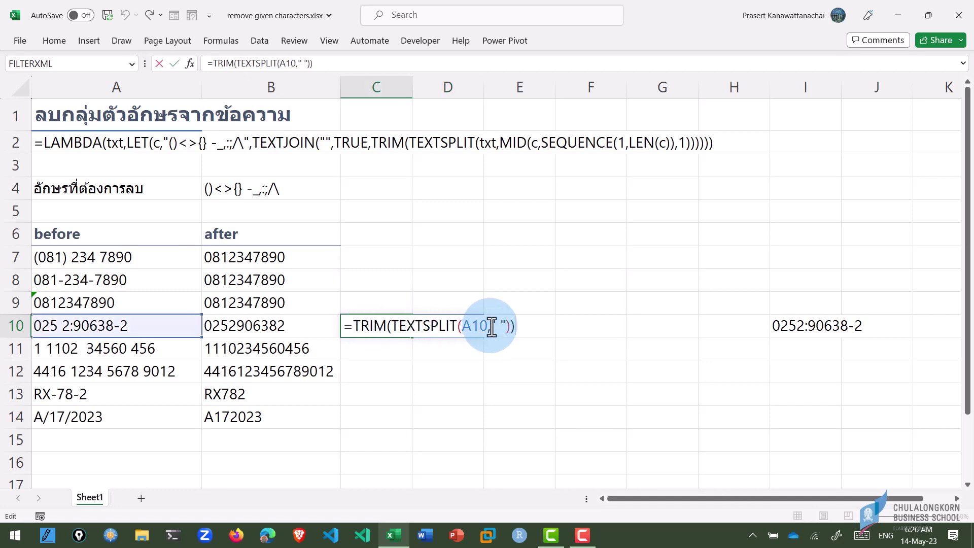
{"action": "left_click_drag", "start_coordinate": [491, 327], "coordinate": [505, 324]}
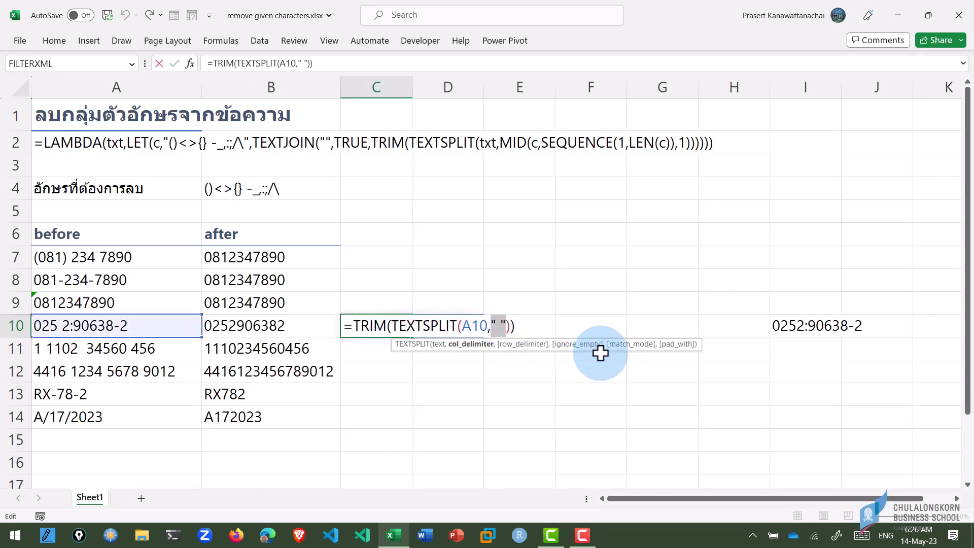
{"action": "type", "text": "{"}
{"action": "type", "text": ")"}
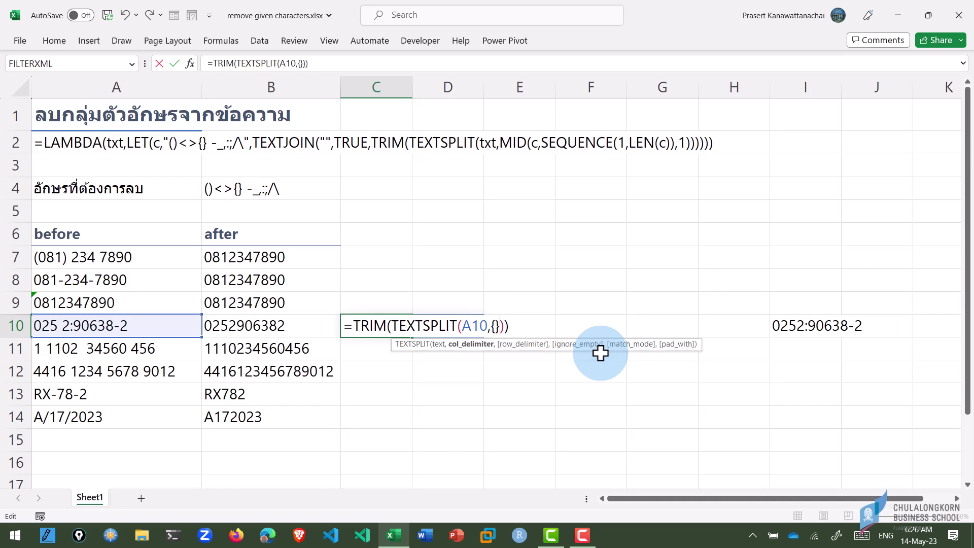
{"action": "type", "text": "\""}
{"action": "type", "text": " \""}
{"action": "type", "text": ","}
{"action": "type", "text": "\""}
{"action": "type", "text": ":\","}
{"action": "type", "text": "\""}
{"action": "type", "text": "-"}
{"action": "type", "text": "\""}
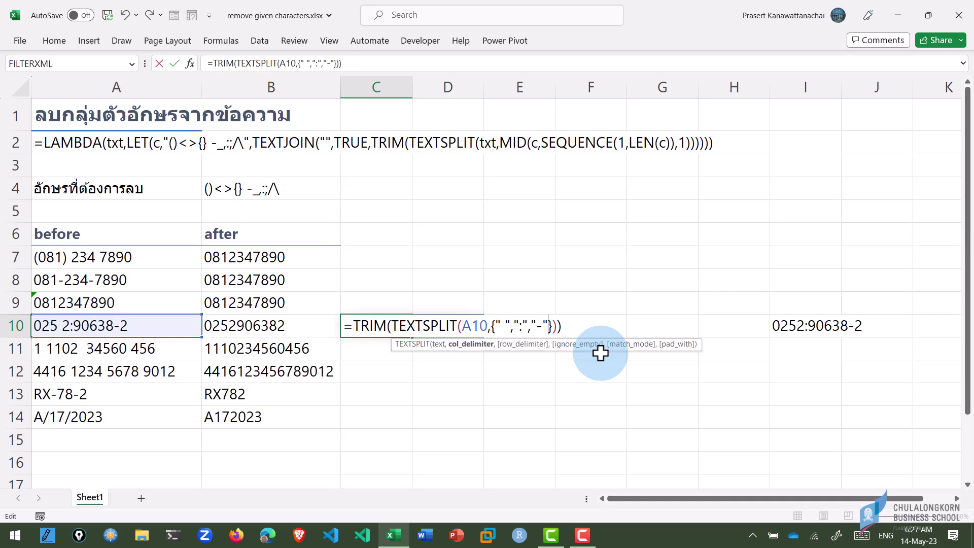
{"action": "key", "text": "Return"}
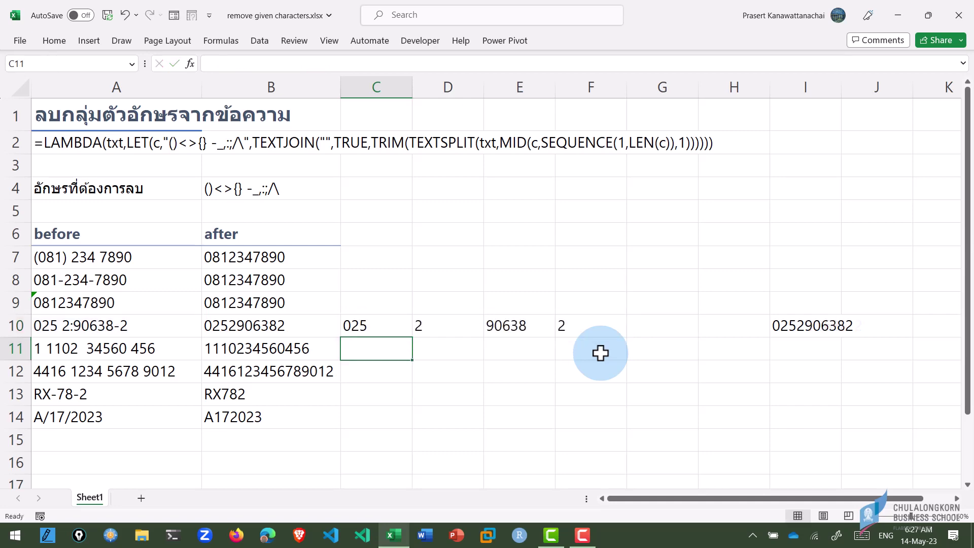
{"action": "key", "text": "Up"}
{"action": "key", "text": "Right"}
{"action": "key", "text": "Right"}
{"action": "key", "text": "Right"}
{"action": "key", "text": "Left"}
{"action": "key", "text": "Left"}
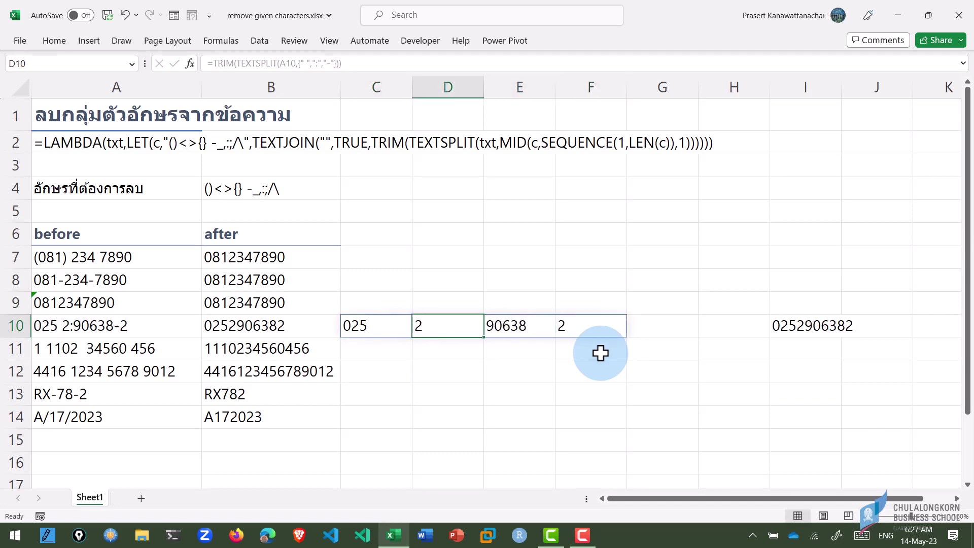
{"action": "key", "text": "Left"}
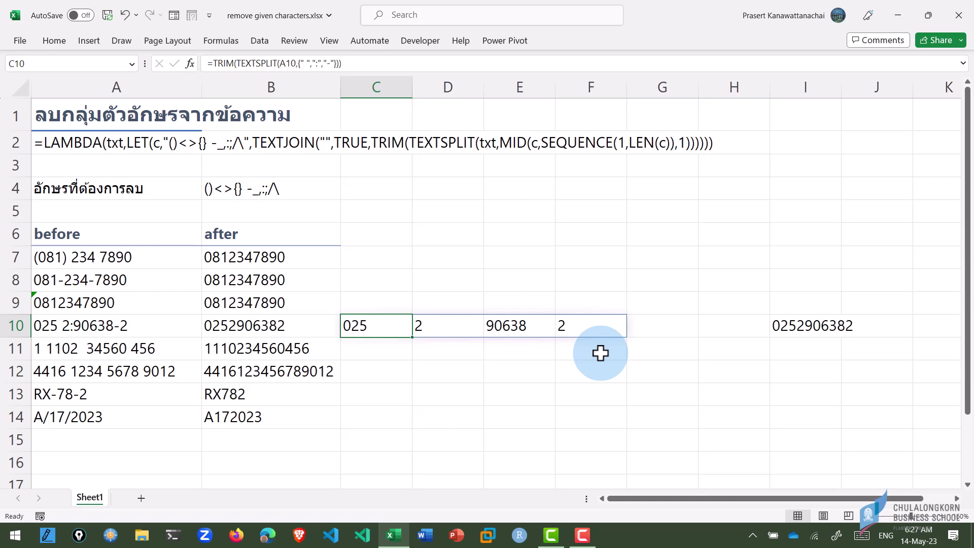
{"action": "key", "text": "Right"}
{"action": "key", "text": "Right"}
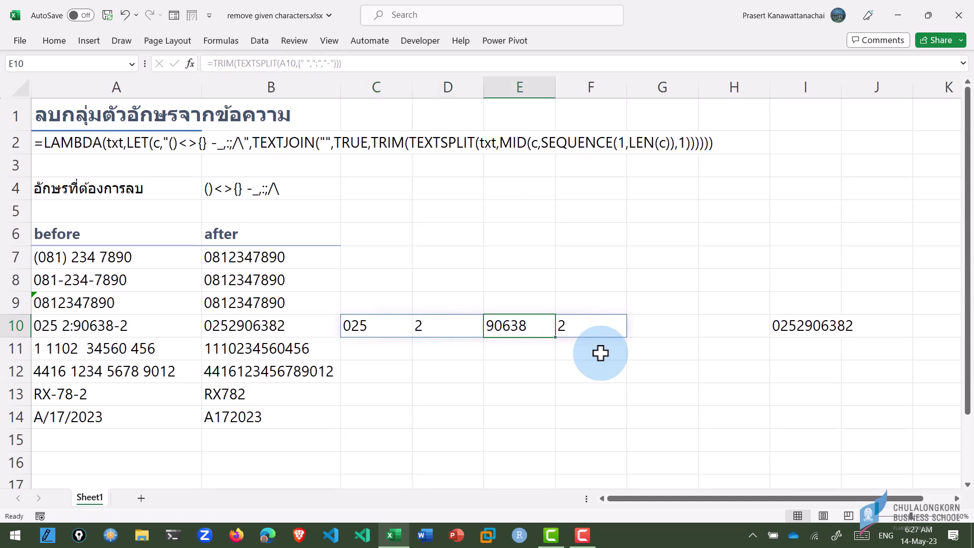
{"action": "key", "text": "Right"}
{"action": "key", "text": "Right"}
{"action": "key", "text": "Right"}
{"action": "key", "text": "Right"}
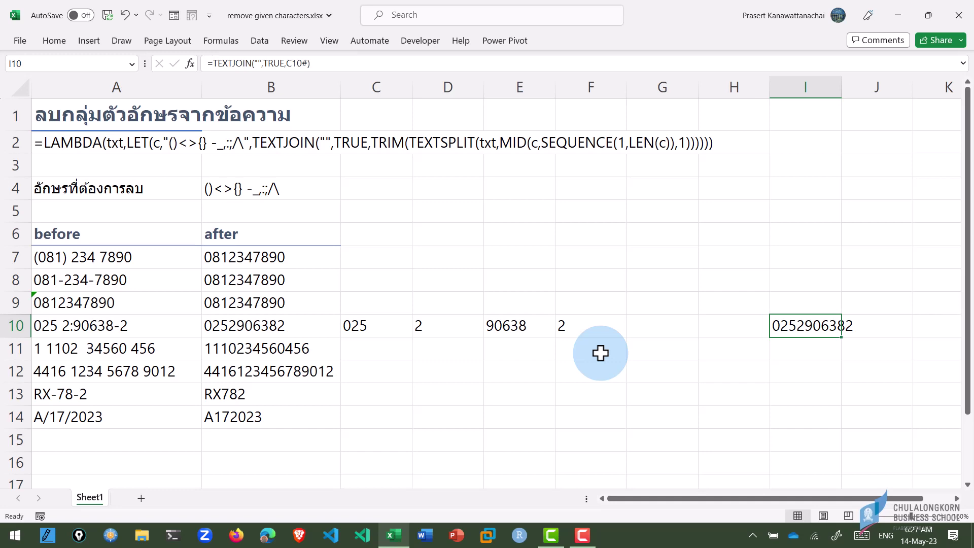
{"action": "key", "text": "Left"}
Select the delimiter list inside C10's formula, leaving the formula unchanged
{"action": "key", "text": "Left"}
{"action": "key", "text": "Left"}
{"action": "key", "text": "Left"}
{"action": "key", "text": "Left"}
{"action": "key", "text": "Left"}
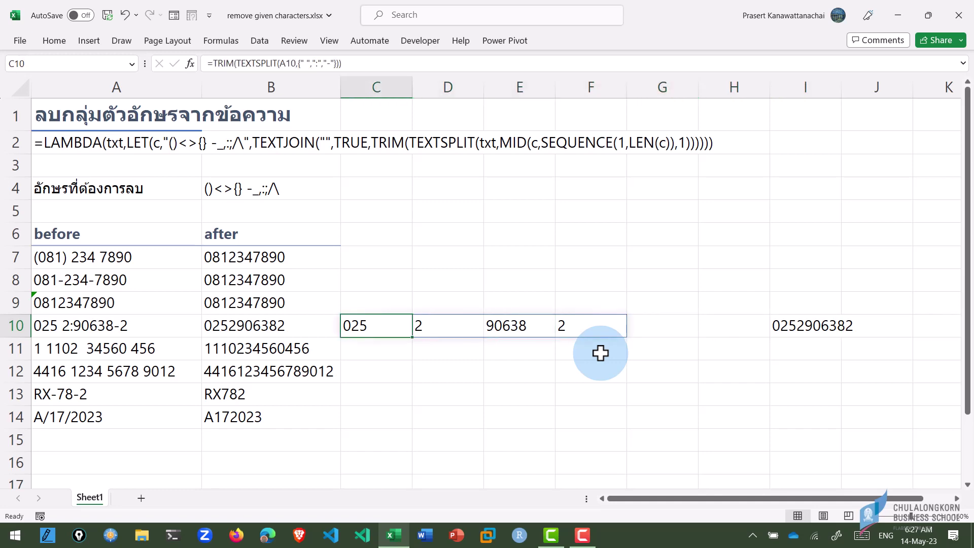
{"action": "key", "text": "F2"}
{"action": "key", "text": "Left"}
{"action": "key", "text": "Left"}
{"action": "key", "text": "shift+Left"}
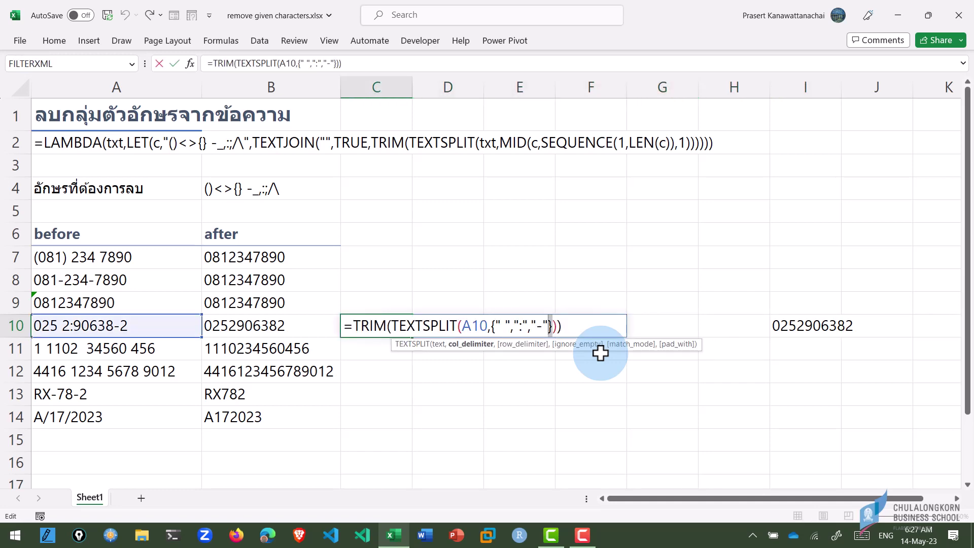
{"action": "key", "text": "shift+Left"}
{"action": "key", "text": "shift+Left"}
{"action": "key", "text": "shift+Left"}
{"action": "key", "text": "shift+Left"}
{"action": "key", "text": "shift+Left"}
{"action": "key", "text": "shift+Left"}
{"action": "key", "text": "shift+Left"}
{"action": "key", "text": "shift+Left"}
{"action": "key", "text": "shift+Left"}
{"action": "key", "text": "shift+Left"}
{"action": "key", "text": "shift+Left"}
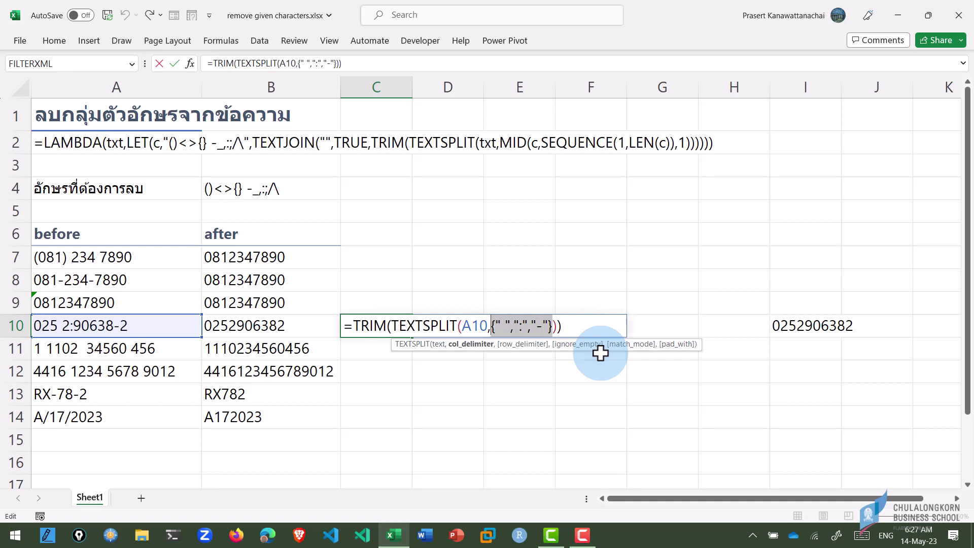
{"action": "key", "text": "shift+Left"}
{"action": "key", "text": "ctrl+Return"}
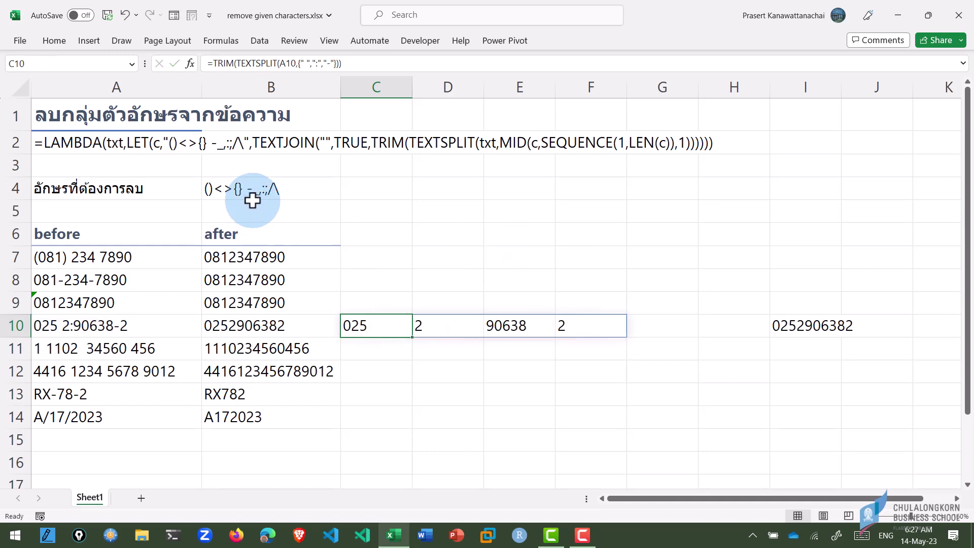
{"action": "left_click", "coordinate": [234, 190]}
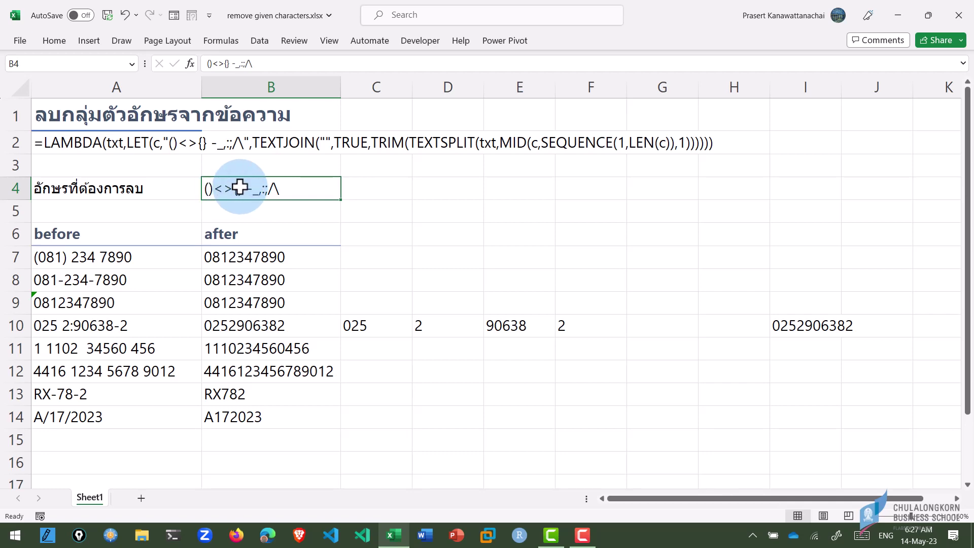
{"action": "left_click", "coordinate": [374, 326]}
{"action": "double_click", "coordinate": [374, 326]}
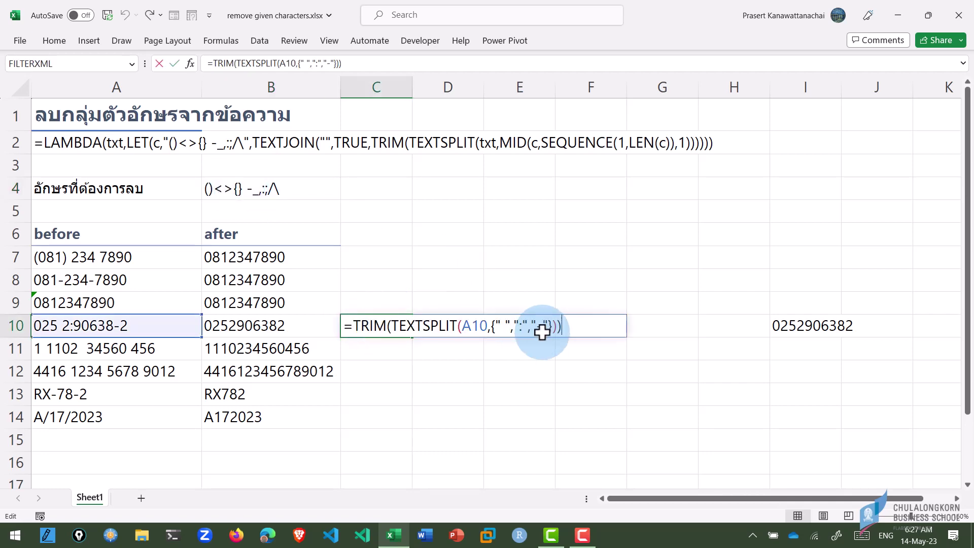
{"action": "left_click", "coordinate": [492, 326]}
{"action": "left_click_drag", "start_coordinate": [493, 326], "coordinate": [552, 326]}
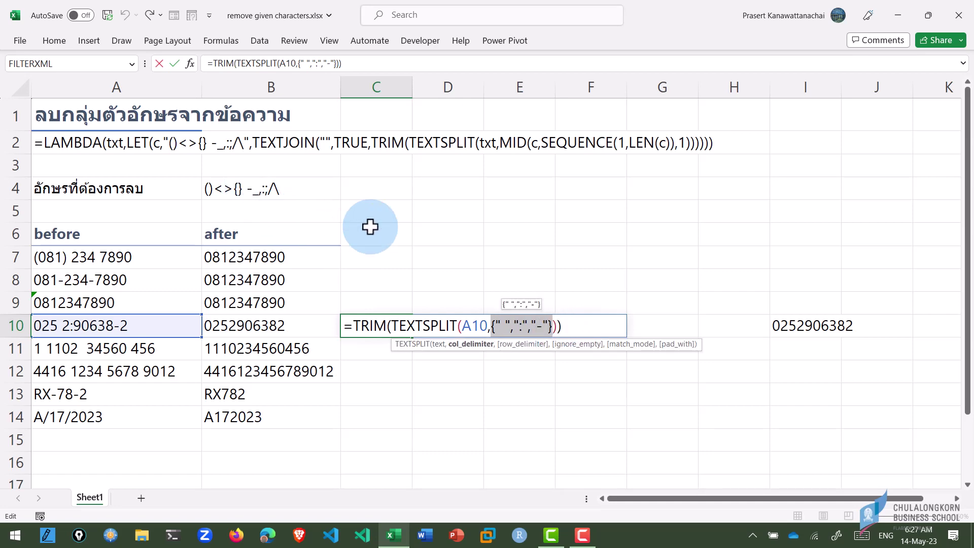
{"action": "key", "text": "Escape"}
In C6 enter =MID(B4,SEQUENCE(1,LEN(B4)),1) to spill ( ) < > { } across row 6
{"action": "left_click", "coordinate": [386, 237]}
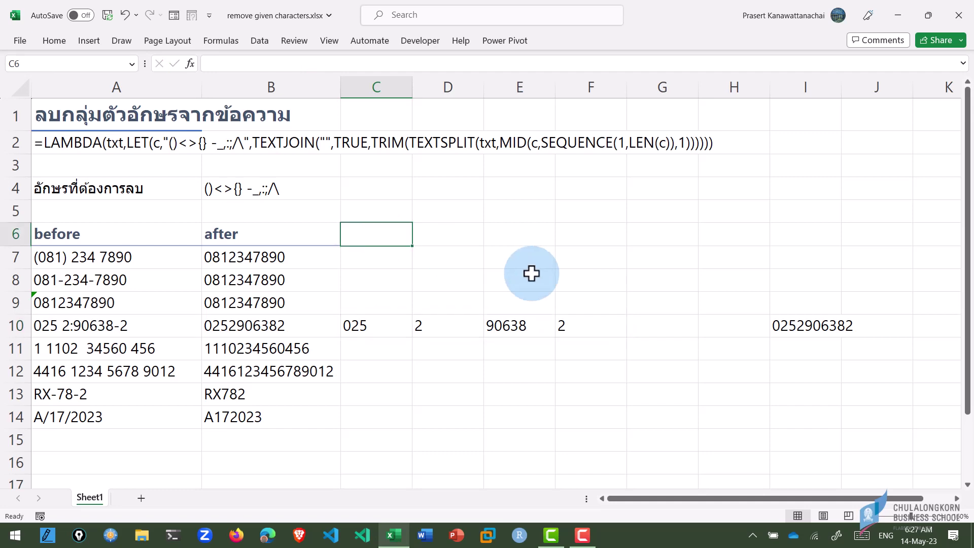
{"action": "type", "text": "=mi"}
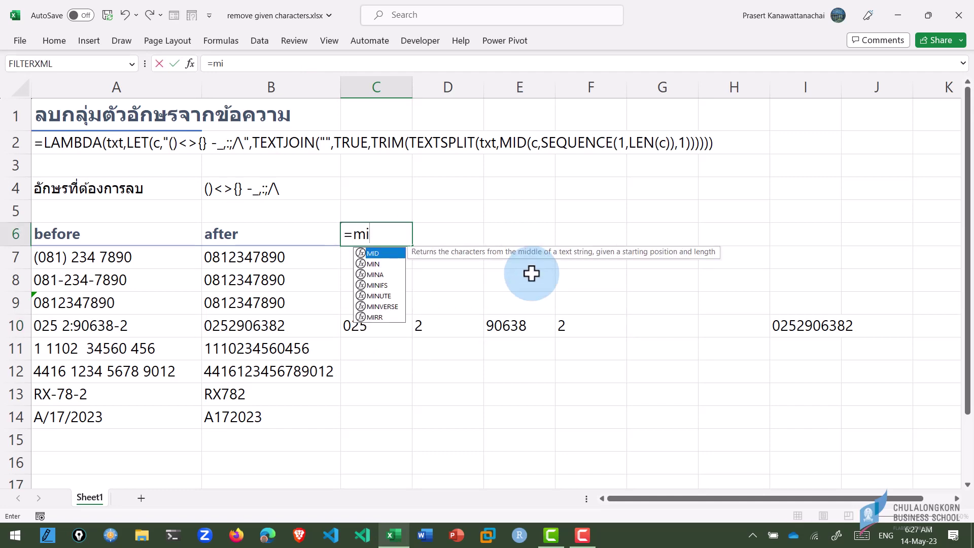
{"action": "type", "text": "d("}
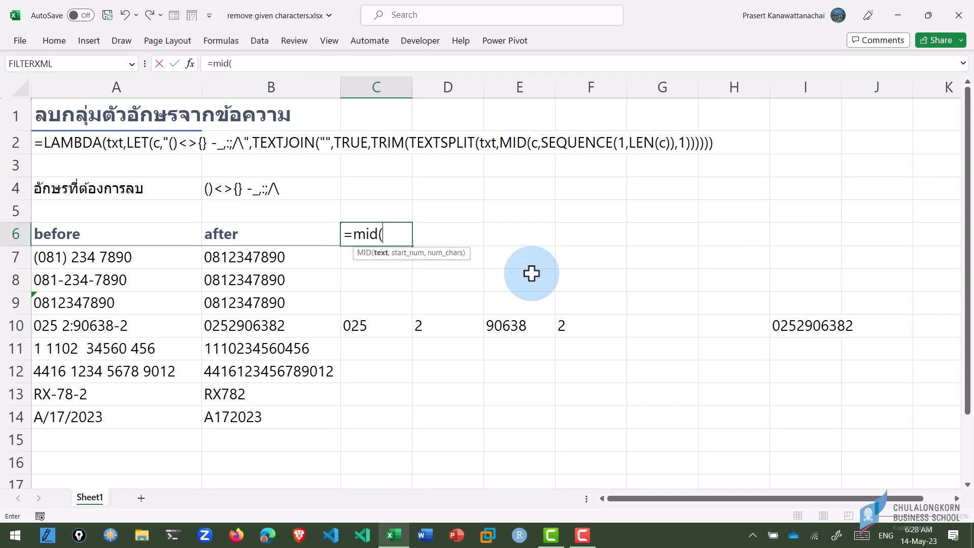
{"action": "left_click", "coordinate": [297, 190]}
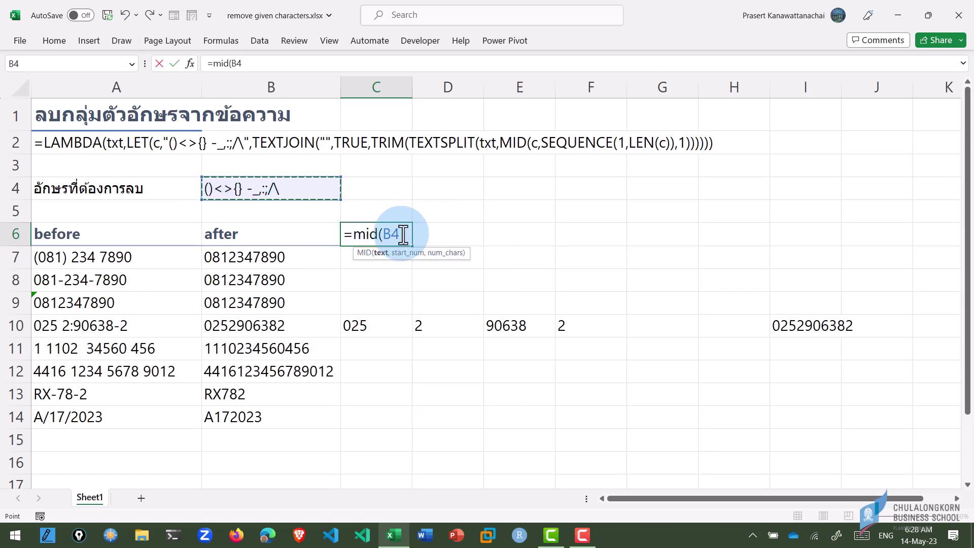
{"action": "type", "text": ",s"}
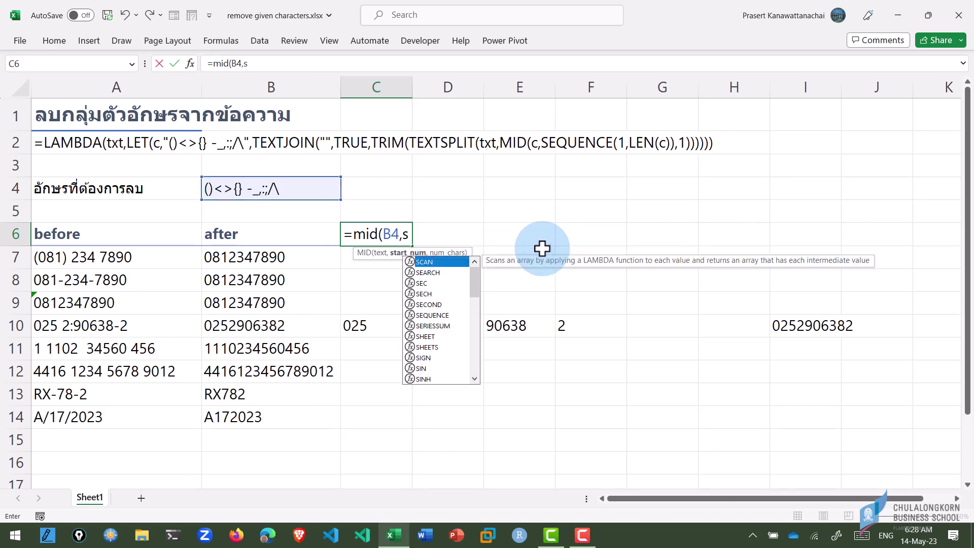
{"action": "type", "text": "eq"}
{"action": "key", "text": "Tab"}
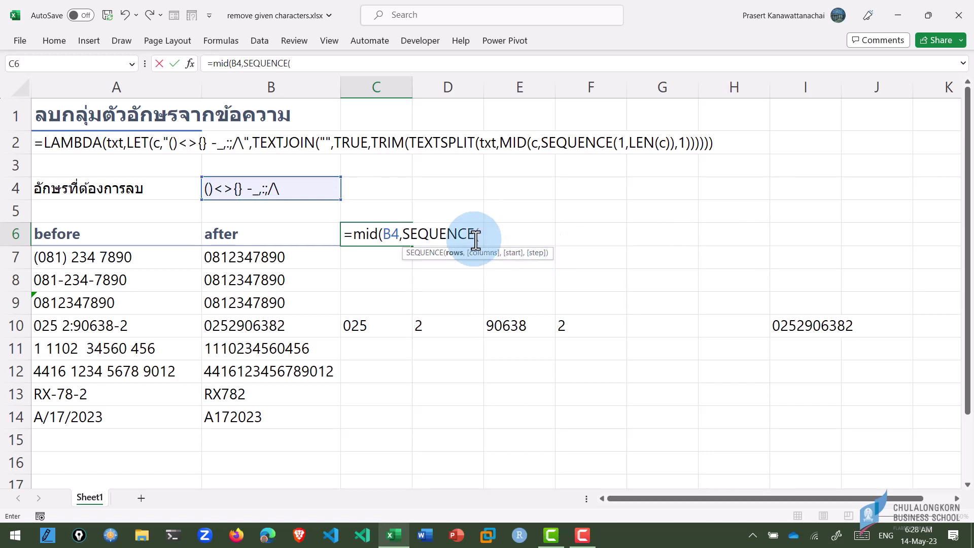
{"action": "type", "text": "1,"}
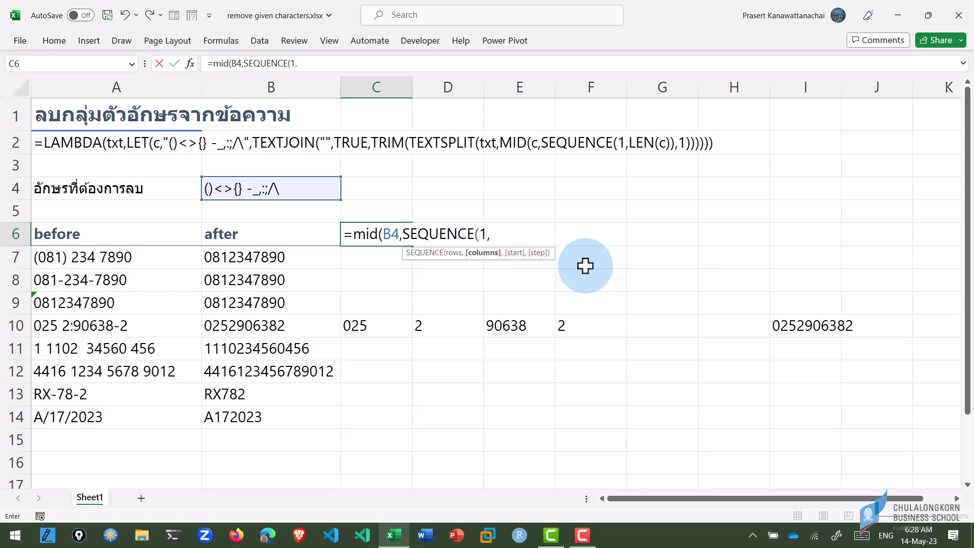
{"action": "type", "text": "len"}
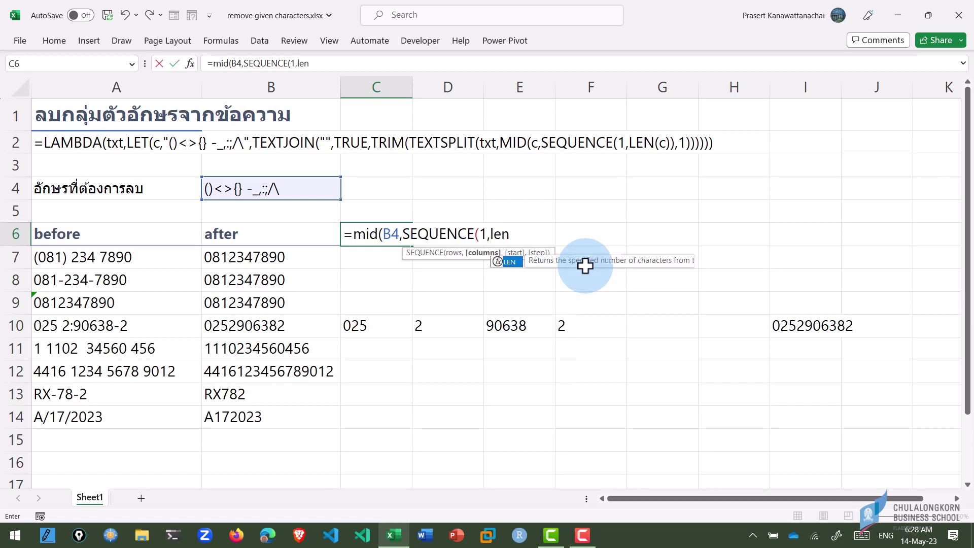
{"action": "type", "text": "("}
{"action": "left_click", "coordinate": [319, 192]}
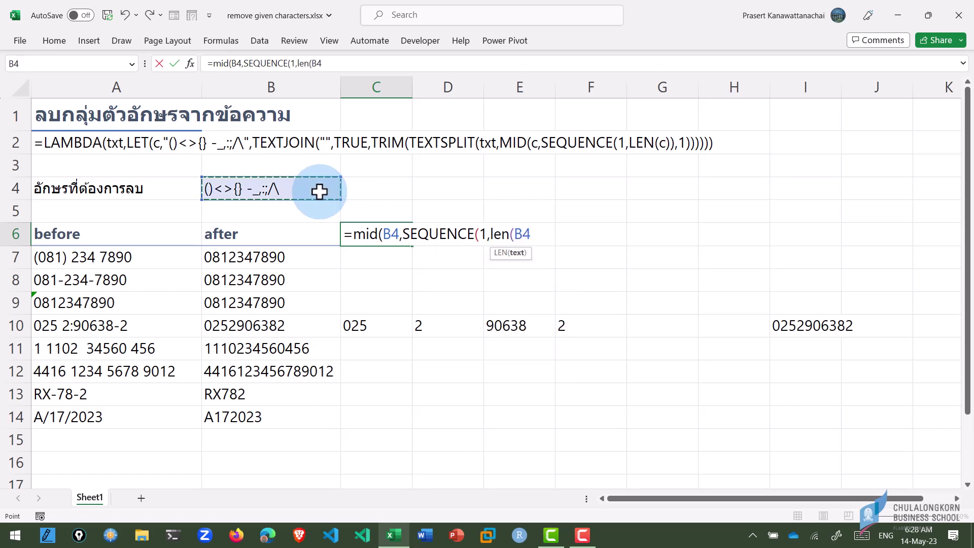
{"action": "type", "text": ")"}
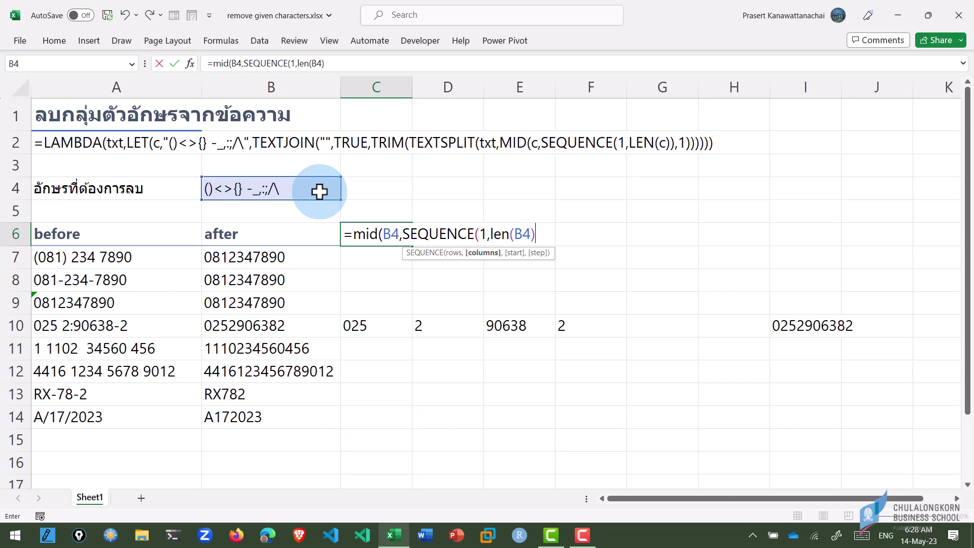
{"action": "type", "text": "),"}
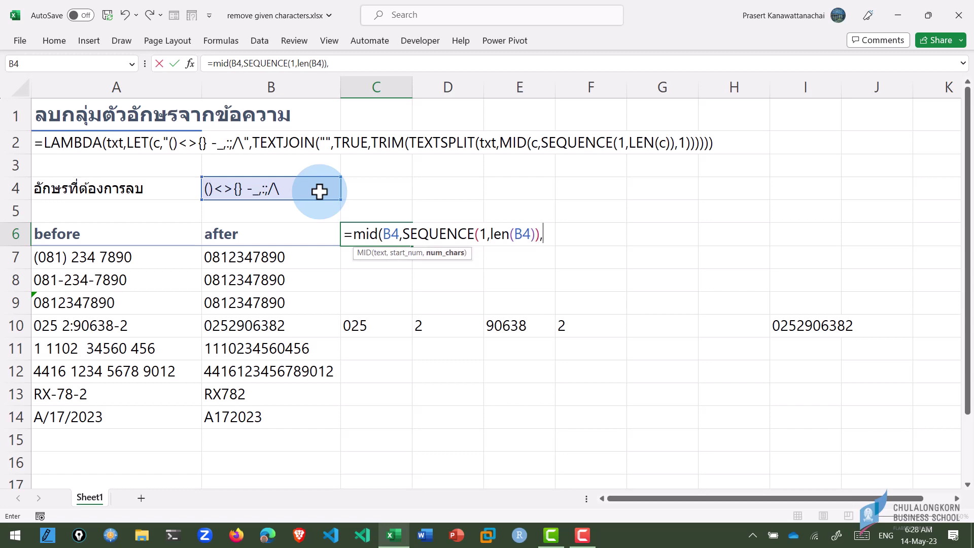
{"action": "type", "text": "1)"}
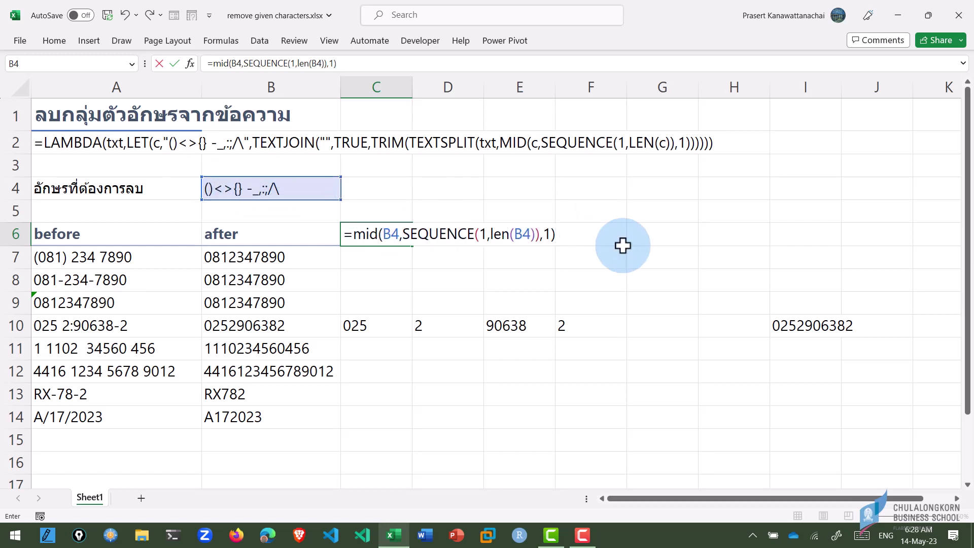
{"action": "key", "text": "Return"}
{"action": "key", "text": "Up"}
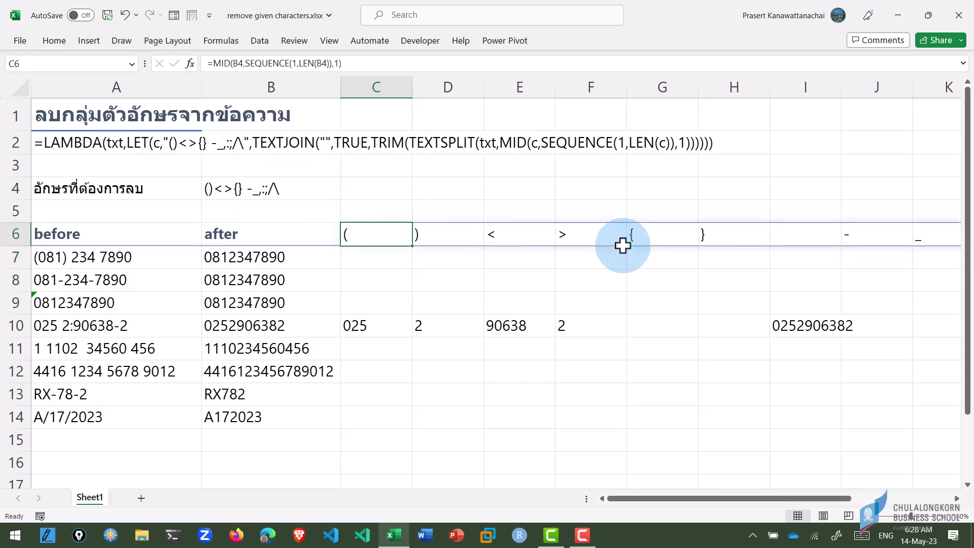
{"action": "key", "text": "Right"}
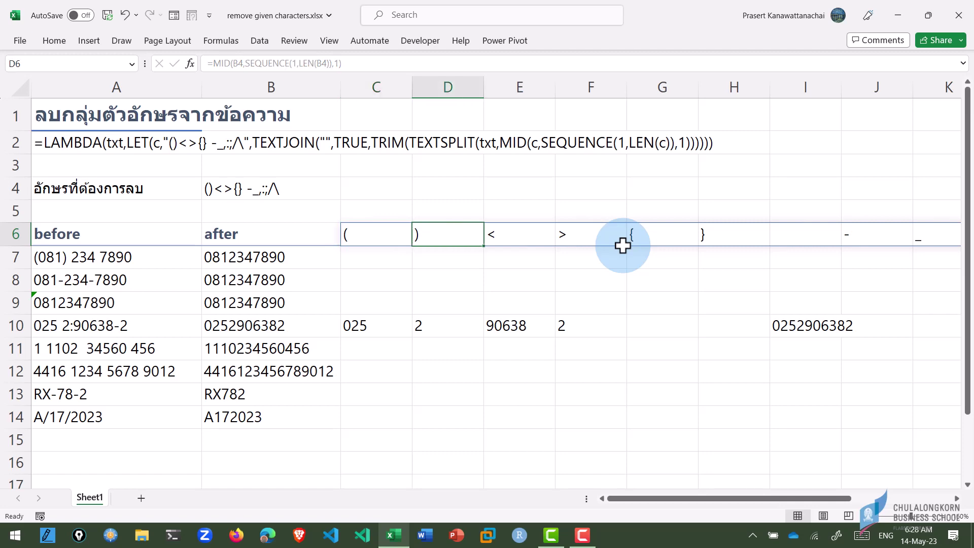
{"action": "key", "text": "Right"}
{"action": "key", "text": "Right"}
{"action": "key", "text": "Right"}
{"action": "key", "text": "Right"}
{"action": "key", "text": "Right"}
{"action": "key", "text": "Left"}
{"action": "key", "text": "Left"}
{"action": "key", "text": "Left"}
{"action": "key", "text": "Left"}
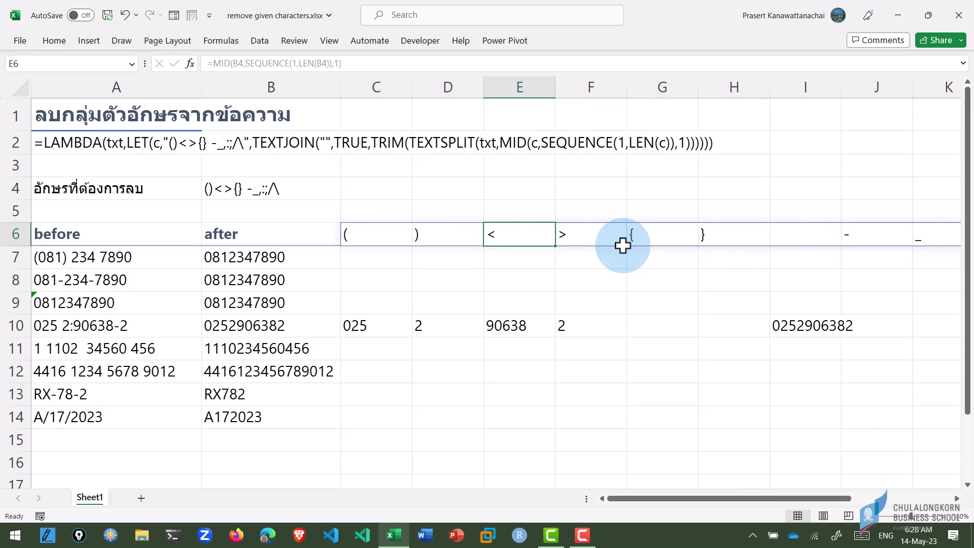
{"action": "key", "text": "Left"}
{"action": "key", "text": "Left"}
{"action": "key", "text": "F2"}
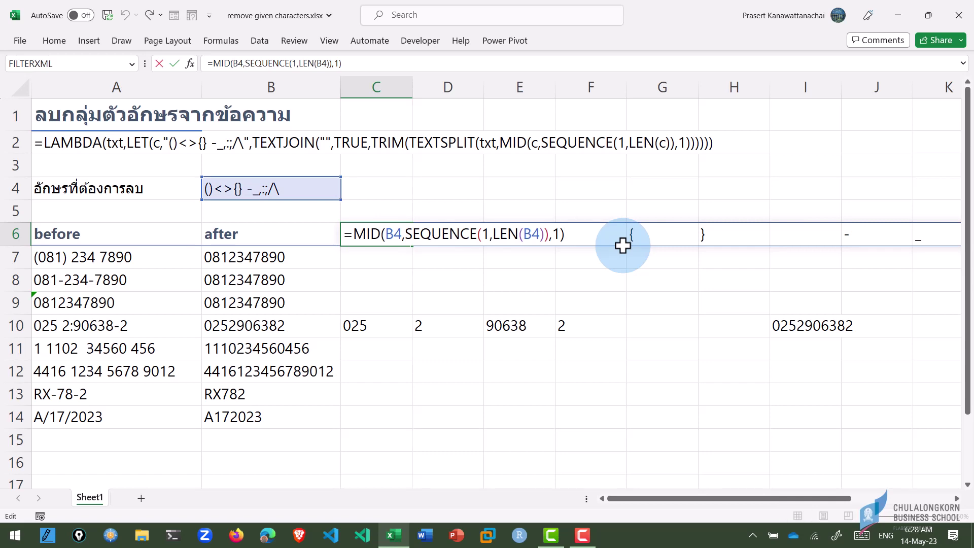
{"action": "key", "text": "shift+Home"}
{"action": "key", "text": "shift+Right"}
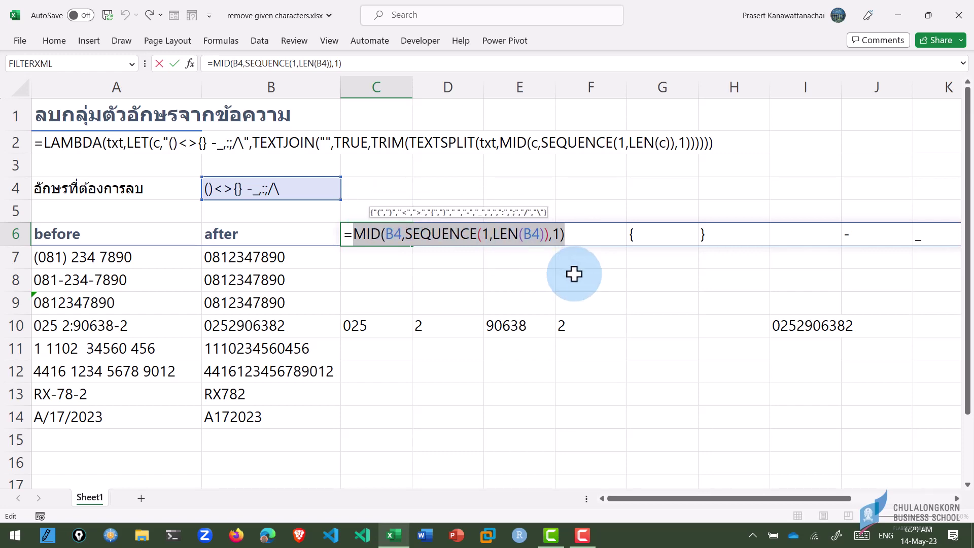
{"action": "key", "text": "Escape"}
Replace C10's {" ",":","-"} delimiters with the pasted MID(B4,SEQUENCE(1,LEN(B4)),1) expression
{"action": "left_click", "coordinate": [374, 329]}
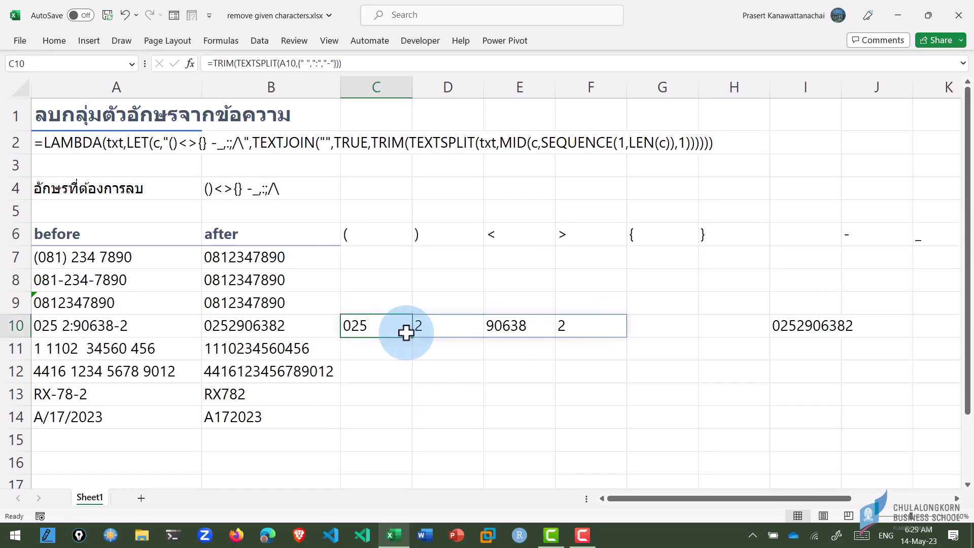
{"action": "key", "text": "F2"}
{"action": "left_click", "coordinate": [489, 326]}
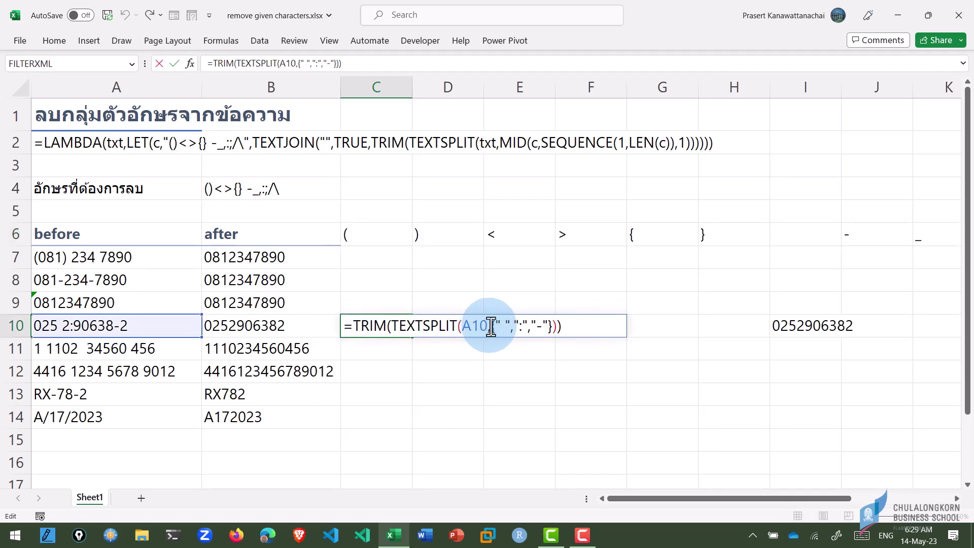
{"action": "key", "text": "Right"}
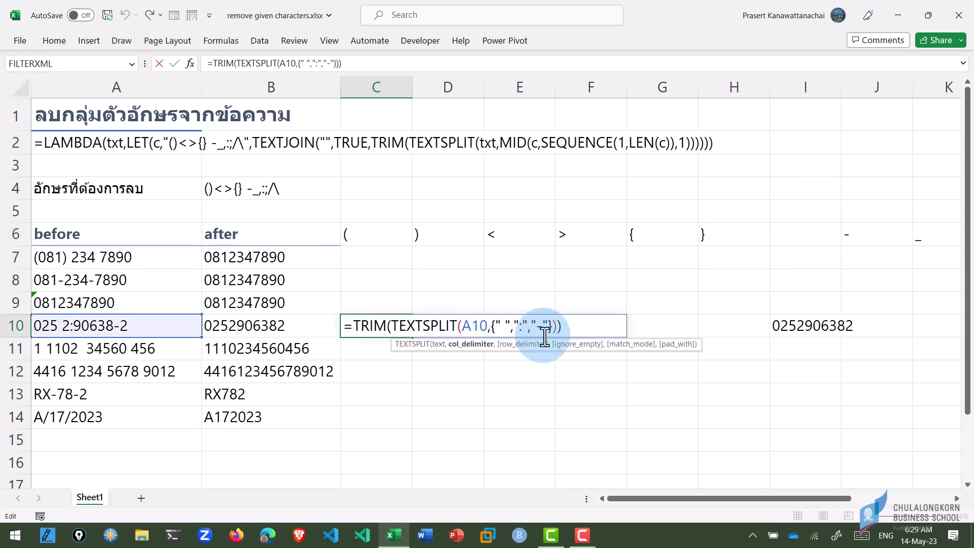
{"action": "key", "text": "Right"}
{"action": "key", "text": "shift+Right"}
{"action": "key", "text": "shift+Right"}
{"action": "key", "text": "shift+Right"}
{"action": "key", "text": "shift+Right"}
{"action": "key", "text": "shift+Right"}
{"action": "key", "text": "shift+Right"}
{"action": "key", "text": "shift+Right"}
{"action": "key", "text": "shift+Right"}
{"action": "key", "text": "shift+Right"}
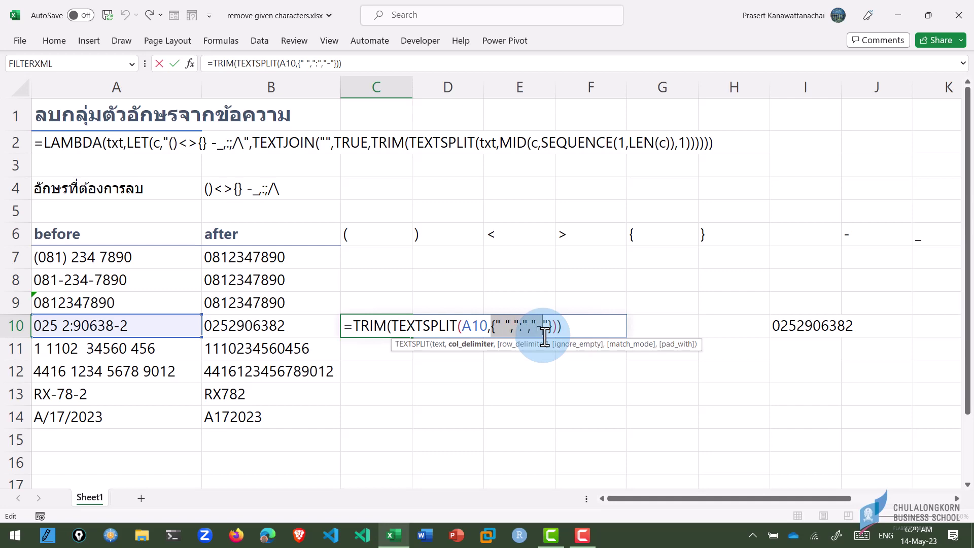
{"action": "key", "text": "shift+Right"}
{"action": "key", "text": "shift+Right"}
{"action": "key", "text": "ctrl+v"}
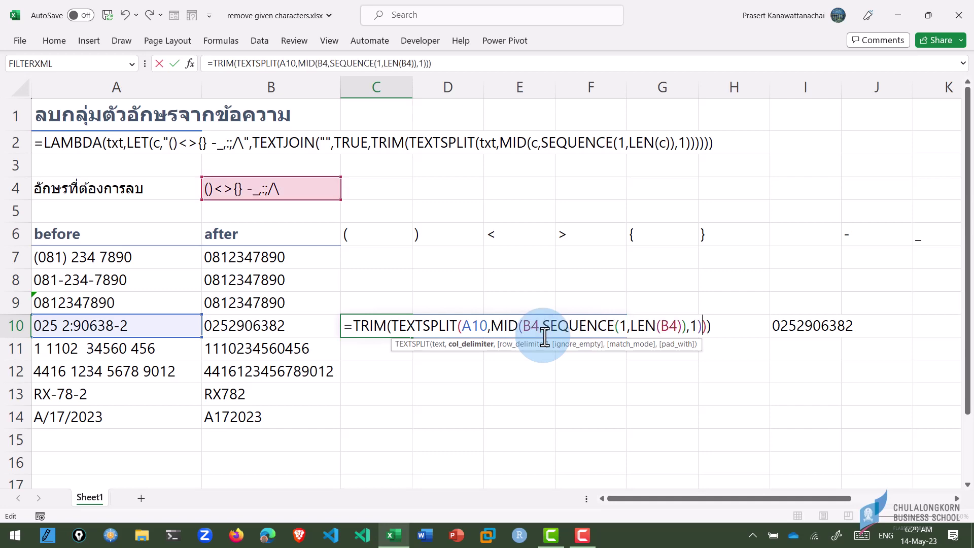
{"action": "key", "text": "Return"}
{"action": "key", "text": "Up"}
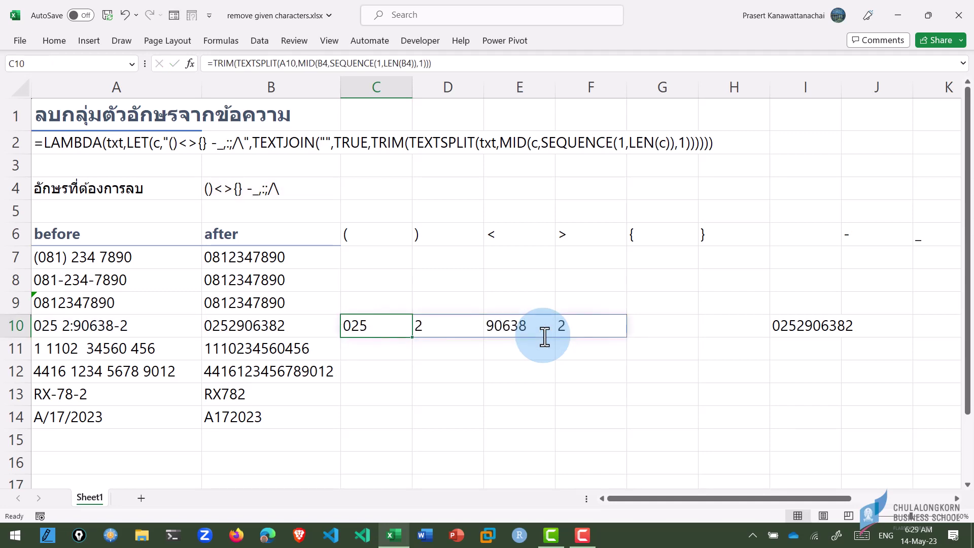
Review the spilled characters in row 6, then reopen C10's formula for editing
{"action": "key", "text": "Up"}
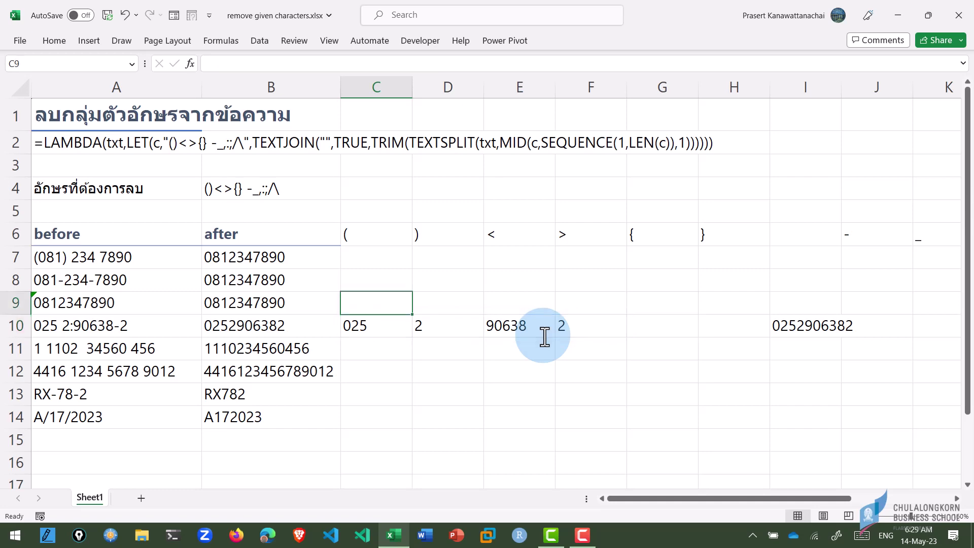
{"action": "key", "text": "Up"}
{"action": "key", "text": "Up"}
{"action": "key", "text": "Up"}
{"action": "key", "text": "Right"}
{"action": "key", "text": "Right"}
{"action": "key", "text": "Right"}
{"action": "key", "text": "Right"}
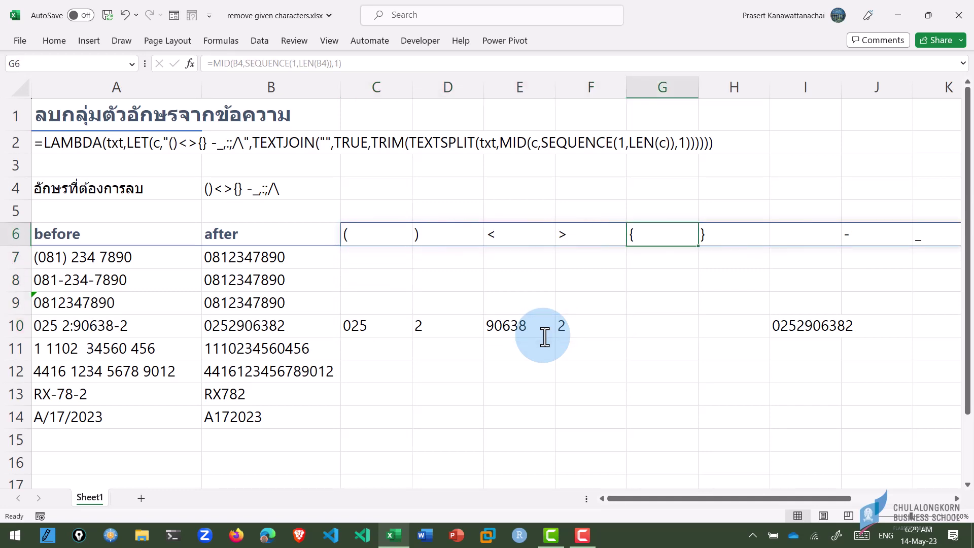
{"action": "key", "text": "Right"}
{"action": "key", "text": "Left"}
{"action": "key", "text": "Left"}
{"action": "key", "text": "Left"}
{"action": "key", "text": "Left"}
{"action": "key", "text": "Left"}
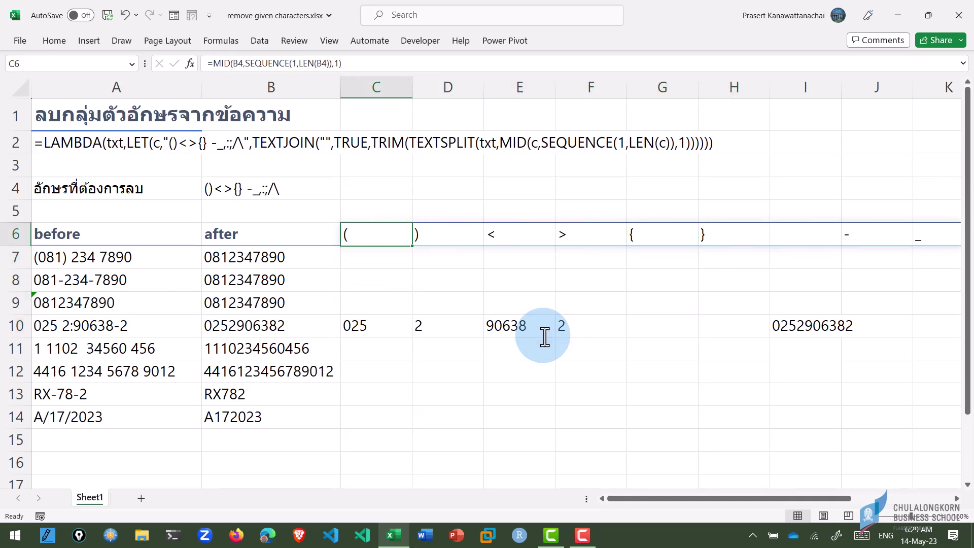
{"action": "key", "text": "Down"}
{"action": "key", "text": "Down"}
{"action": "key", "text": "Down"}
{"action": "key", "text": "Down"}
{"action": "key", "text": "Down"}
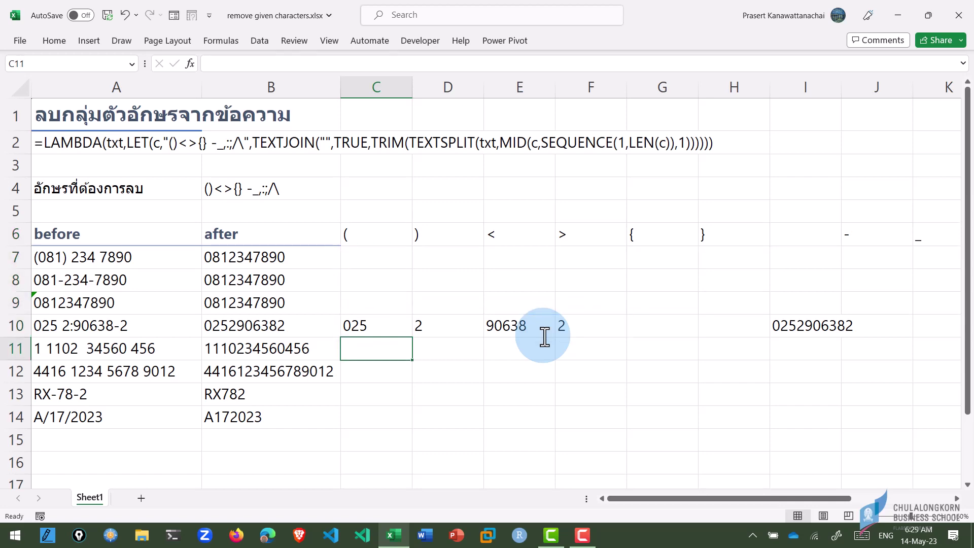
{"action": "key", "text": "Up"}
{"action": "key", "text": "F2"}
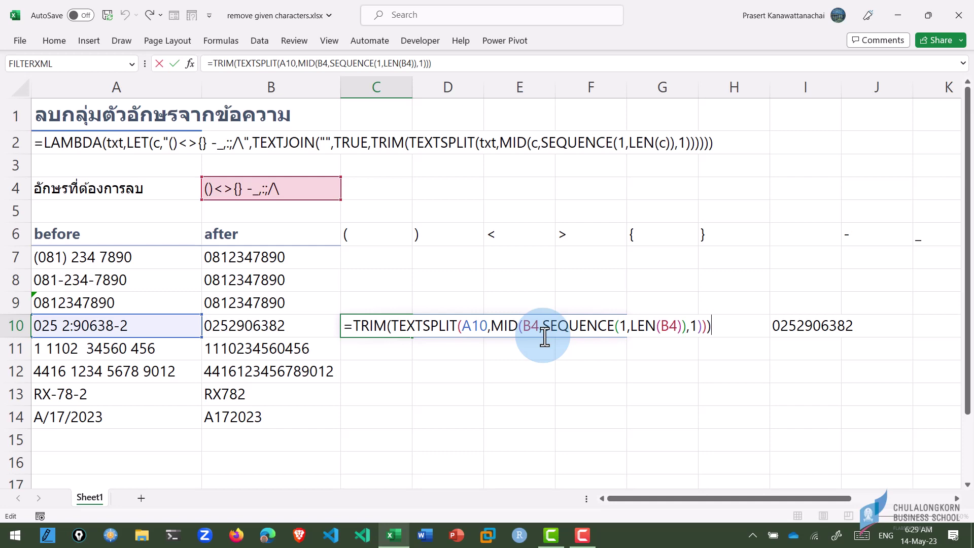
{"action": "key", "text": "Right"}
{"action": "type", "text": "te"}
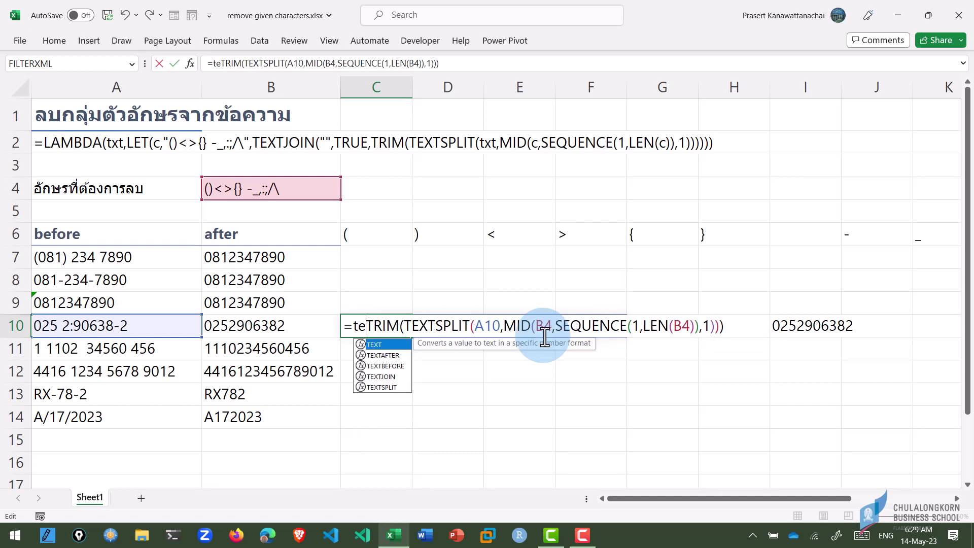
{"action": "type", "text": "xtjoin"}
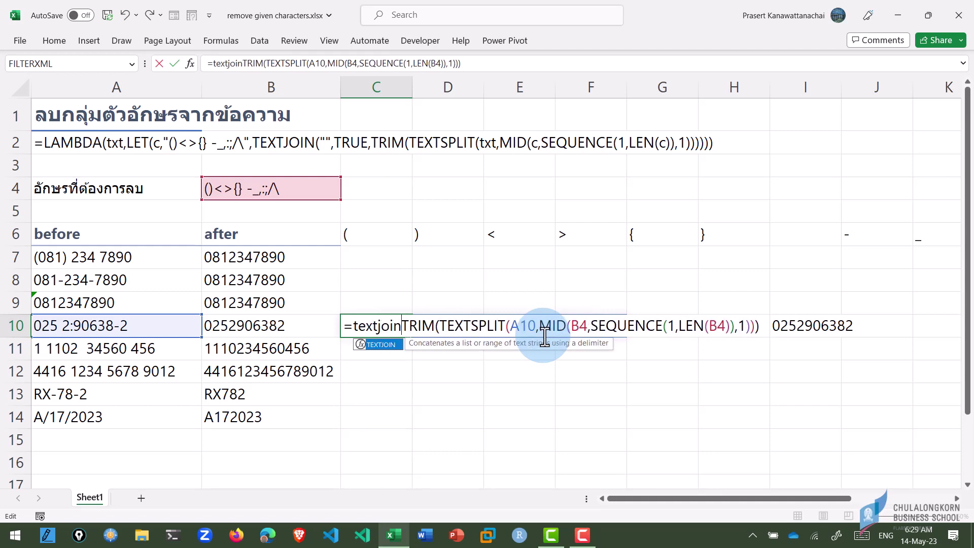
{"action": "type", "text": "(\"\""}
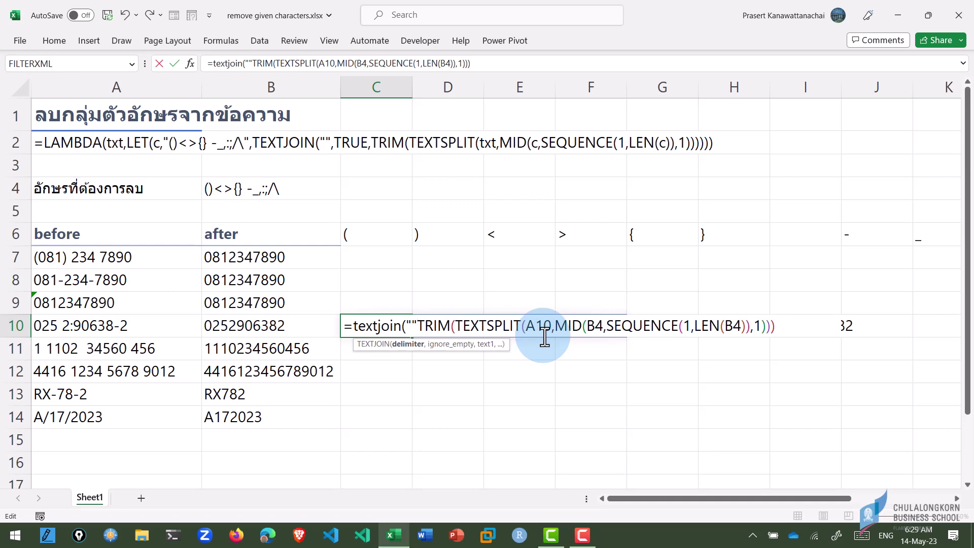
{"action": "type", "text": ","}
{"action": "key", "text": "Tab"}
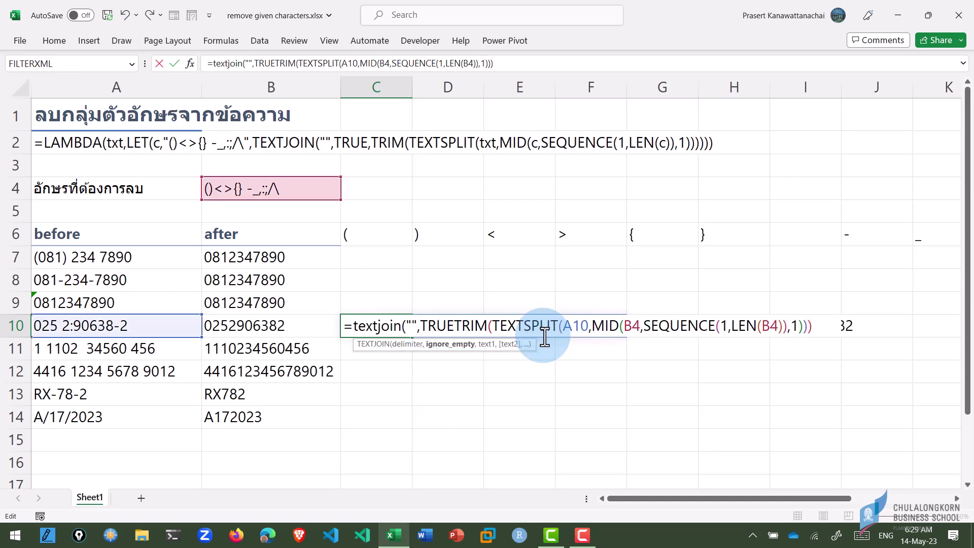
{"action": "type", "text": ",1"}
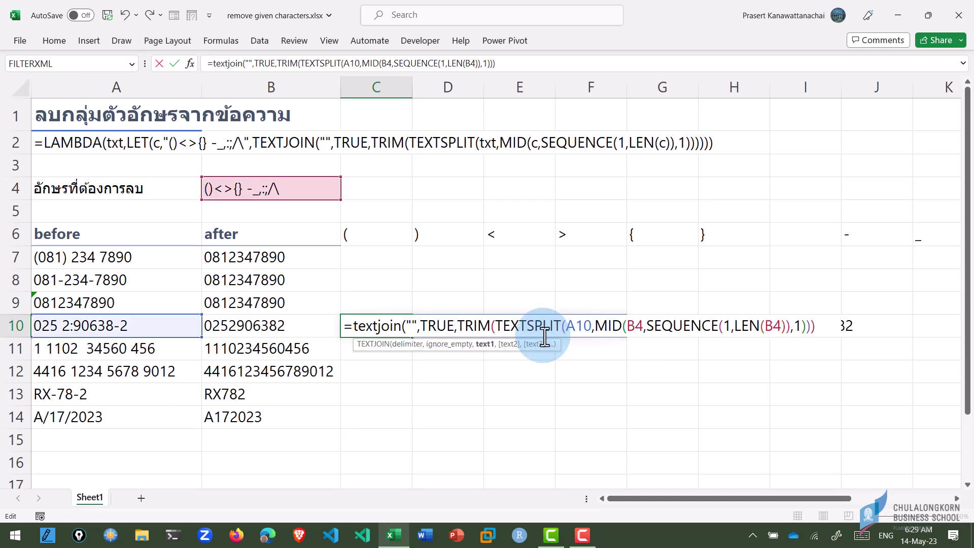
{"action": "type", "text": ")"}
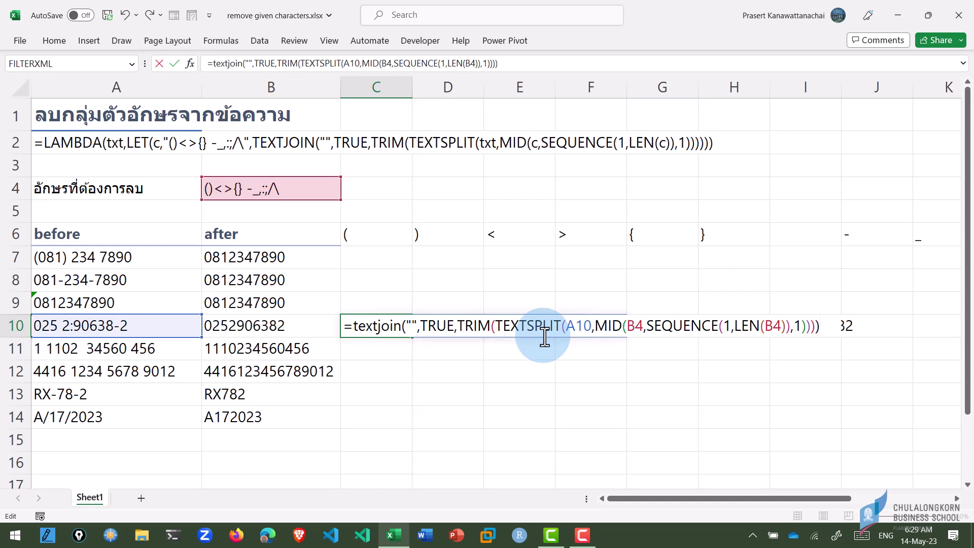
{"action": "key", "text": "Return"}
{"action": "key", "text": "Up"}
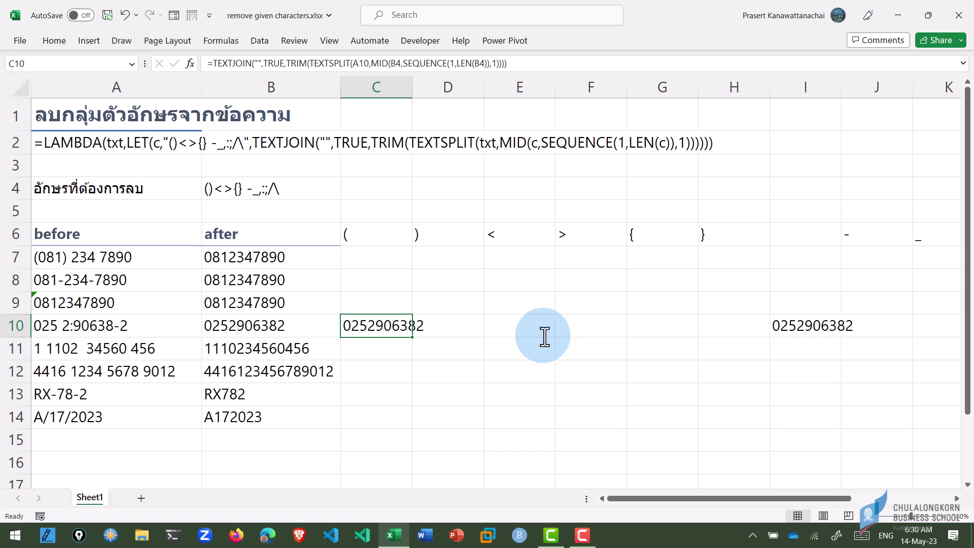
Fill the C10 formula down through C14
{"action": "key", "text": "shift+Down"}
{"action": "key", "text": "shift+Down"}
{"action": "key", "text": "shift+Down"}
{"action": "key", "text": "shift+Down"}
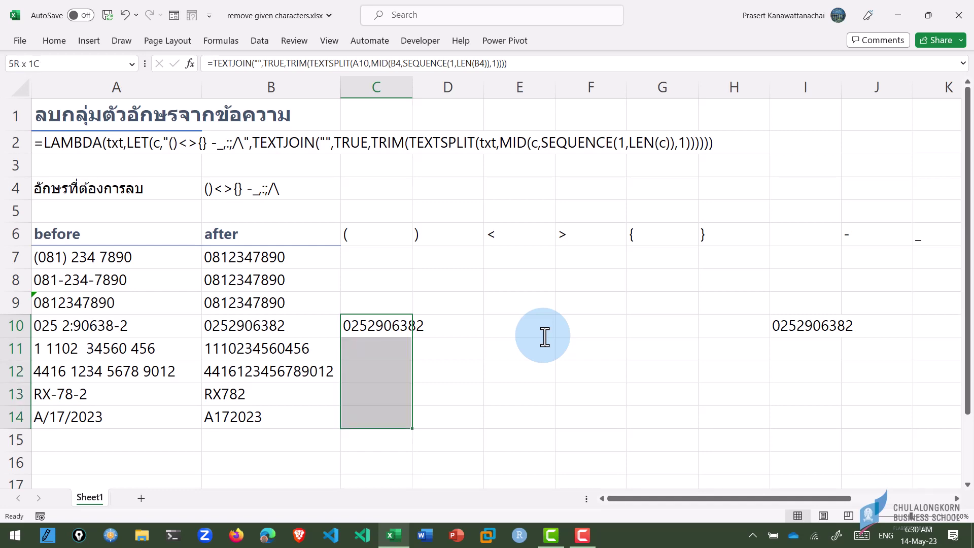
{"action": "key", "text": "ctrl+d"}
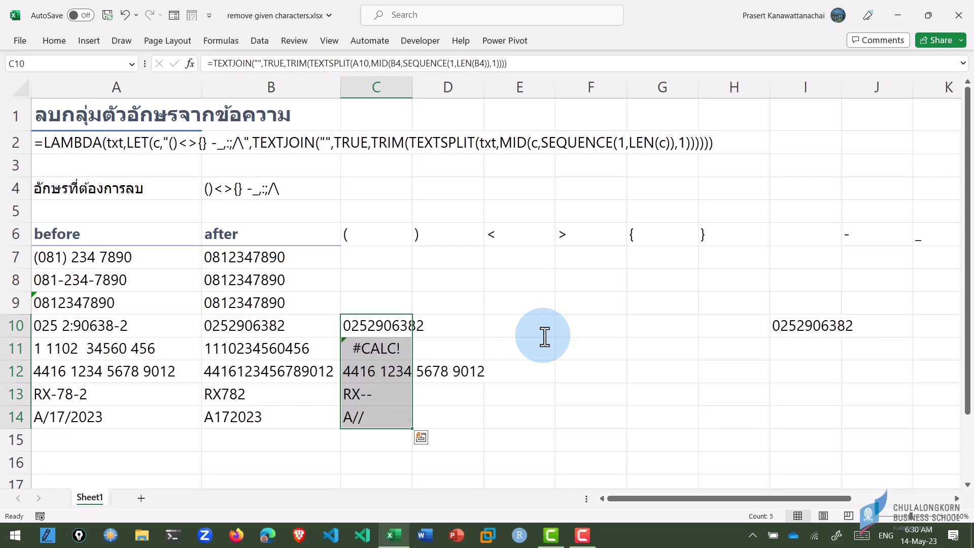
{"action": "key", "text": "Up"}
{"action": "key", "text": "Down"}
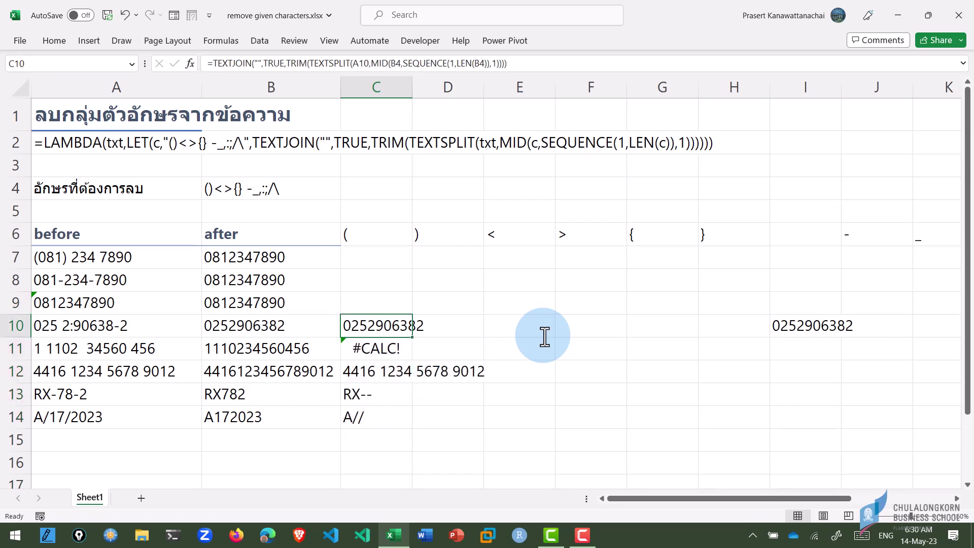
Lock both B4 references in C10's formula as $B$4
{"action": "key", "text": "F2"}
{"action": "key", "text": "Left"}
{"action": "key", "text": "Left"}
{"action": "key", "text": "Left"}
{"action": "key", "text": "Left"}
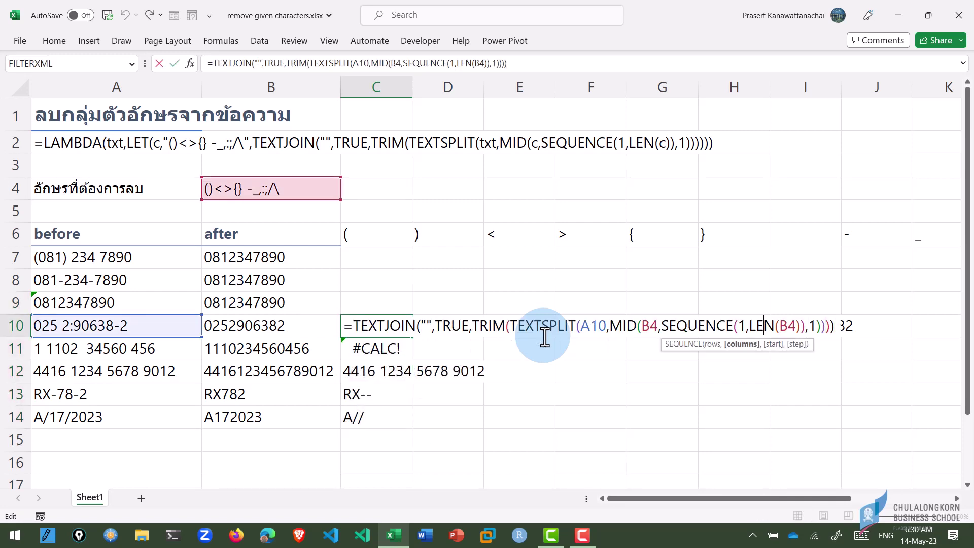
{"action": "key", "text": "Left"}
{"action": "key", "text": "Left"}
{"action": "key", "text": "Left"}
{"action": "key", "text": "Left"}
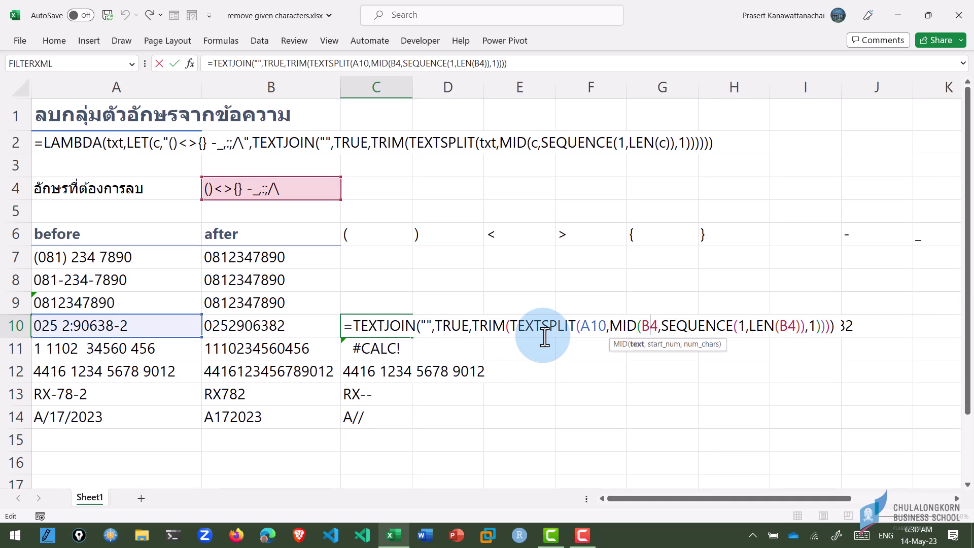
{"action": "key", "text": "F4"}
{"action": "key", "text": "Right"}
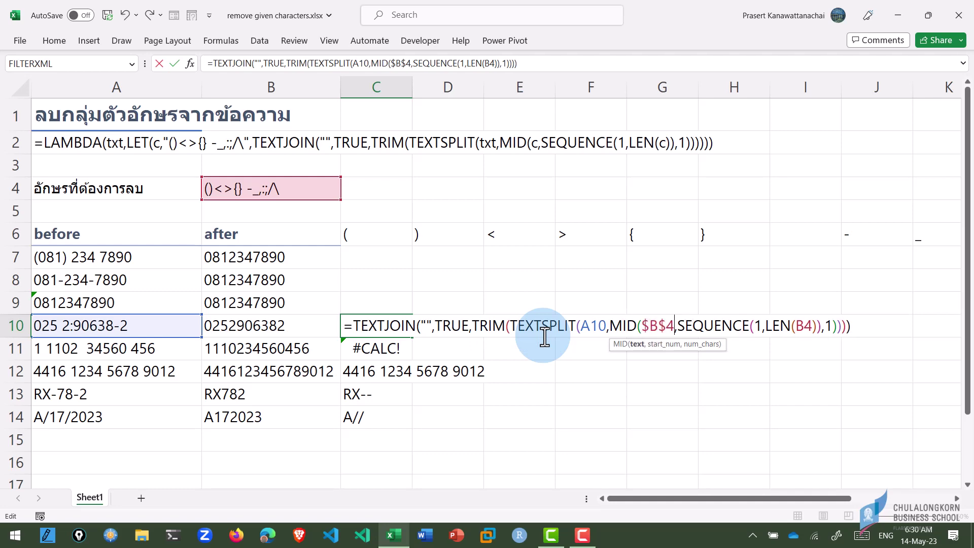
{"action": "key", "text": "Right"}
{"action": "key", "text": "Right"}
{"action": "key", "text": "Right"}
{"action": "key", "text": "Right"}
{"action": "key", "text": "Right"}
{"action": "key", "text": "Right"}
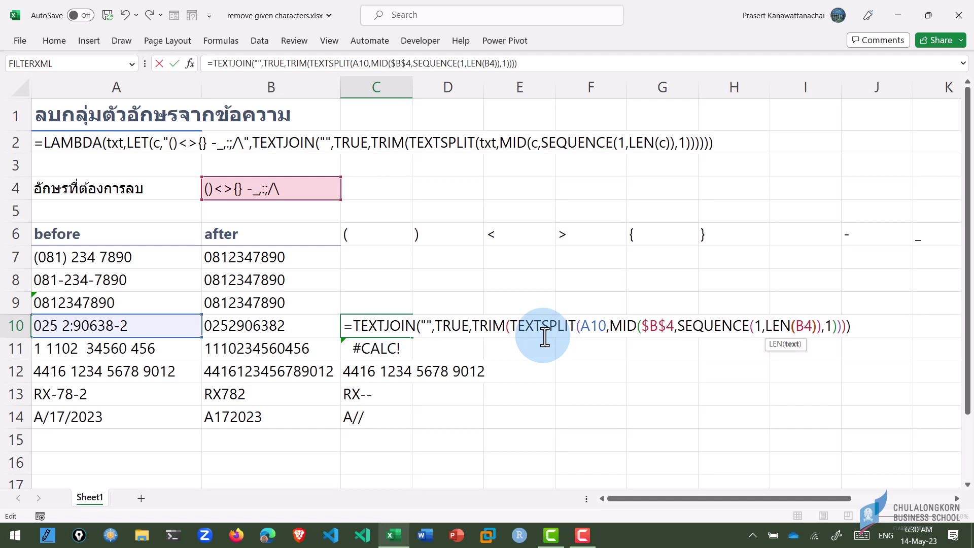
{"action": "key", "text": "Right"}
{"action": "key", "text": "Left"}
{"action": "key", "text": "Left"}
{"action": "key", "text": "F4"}
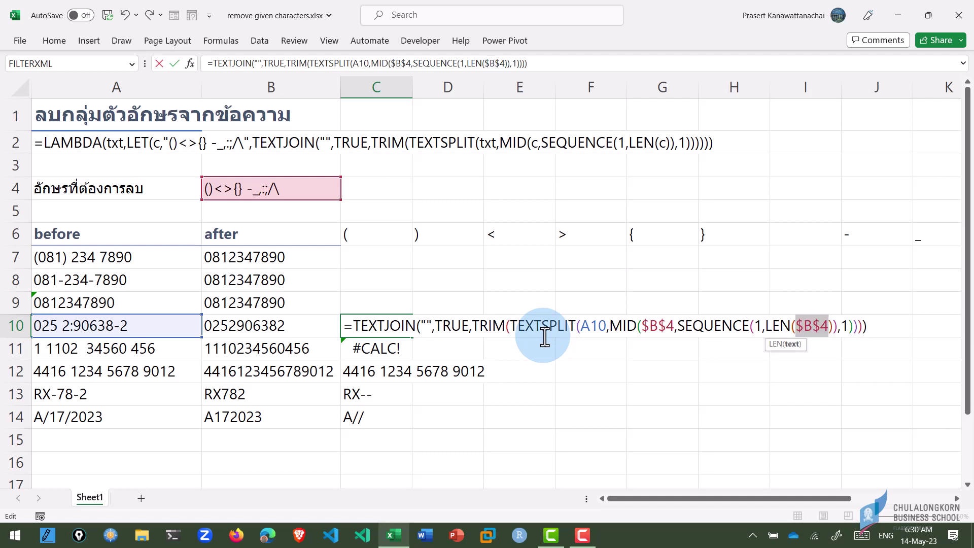
{"action": "key", "text": "ctrl+Return"}
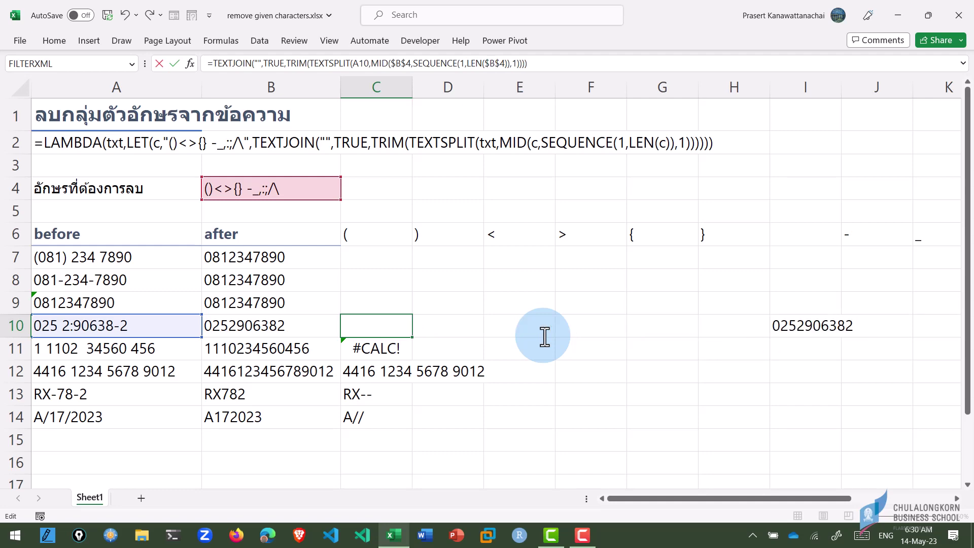
Fill the corrected formula down C11:C14, check results like RX782 and A172023, and copy C10
{"action": "key", "text": "shift+Down"}
{"action": "key", "text": "shift+Down"}
{"action": "key", "text": "shift+Down"}
{"action": "key", "text": "shift+Down"}
{"action": "key", "text": "ctrl+d"}
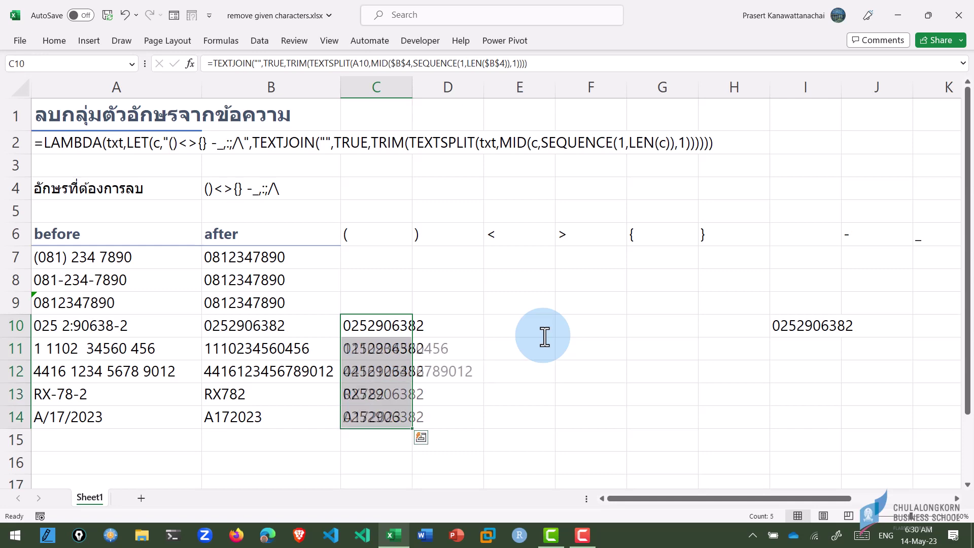
{"action": "key", "text": "Down"}
{"action": "key", "text": "Down"}
{"action": "key", "text": "Down"}
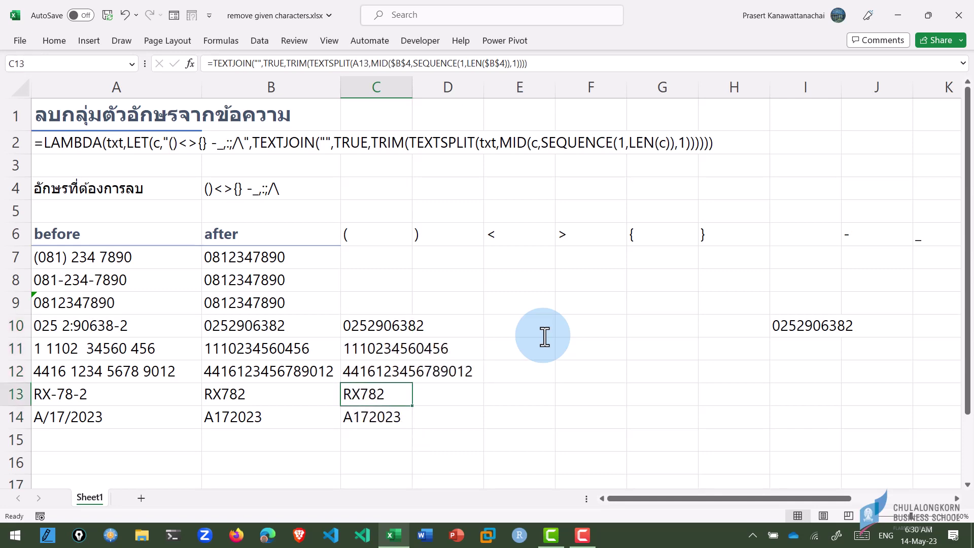
{"action": "key", "text": "Left"}
{"action": "key", "text": "Left"}
{"action": "key", "text": "Down"}
{"action": "key", "text": "Right"}
{"action": "key", "text": "Right"}
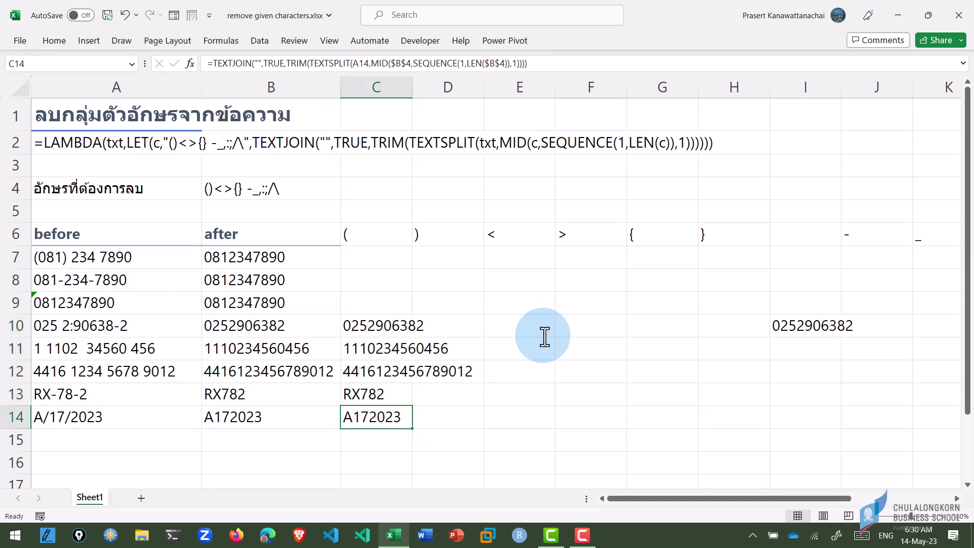
{"action": "key", "text": "Up"}
{"action": "key", "text": "Up"}
{"action": "key", "text": "Up"}
{"action": "key", "text": "Up"}
{"action": "key", "text": "Up"}
{"action": "key", "text": "Up"}
{"action": "key", "text": "Up"}
{"action": "key", "text": "Up"}
{"action": "key", "text": "Up"}
{"action": "key", "text": "Up"}
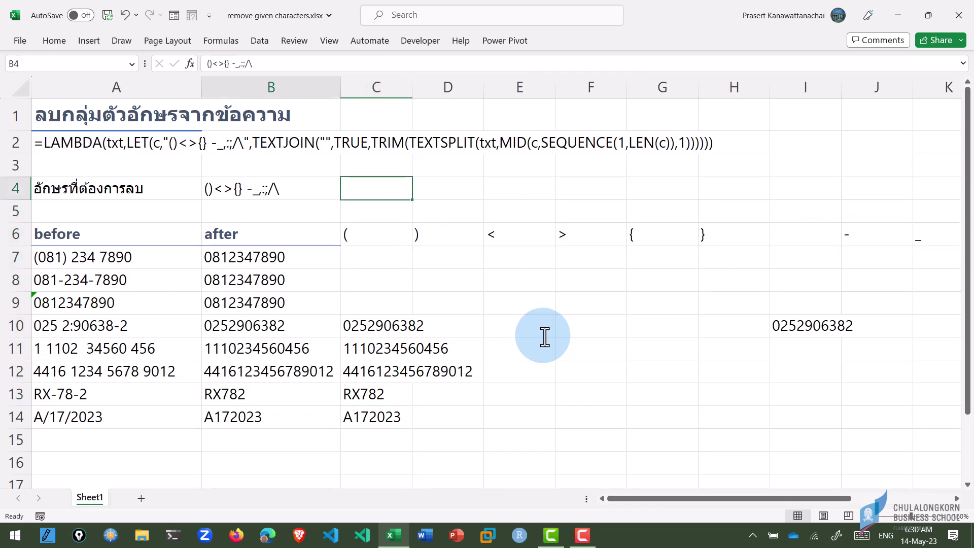
{"action": "key", "text": "Left"}
{"action": "key", "text": "Right"}
{"action": "key", "text": "Down"}
{"action": "key", "text": "Down"}
{"action": "key", "text": "Down"}
{"action": "key", "text": "Down"}
{"action": "key", "text": "Down"}
{"action": "key", "text": "Down"}
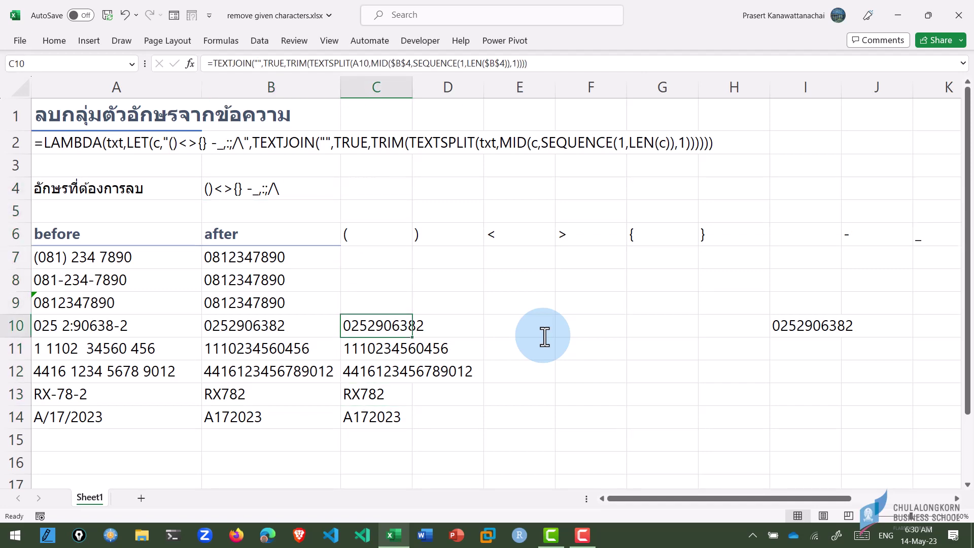
{"action": "key", "text": "ctrl+c"}
Paste C10's cleaning formula into C7:C9
{"action": "key", "text": "Up"}
{"action": "key", "text": "Up"}
{"action": "key", "text": "Up"}
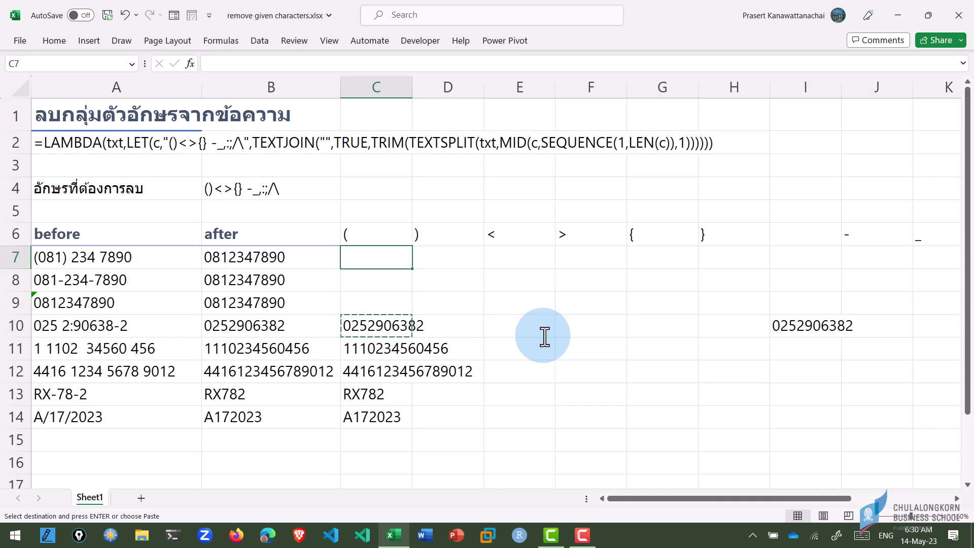
{"action": "key", "text": "shift+Down"}
{"action": "key", "text": "shift+Down"}
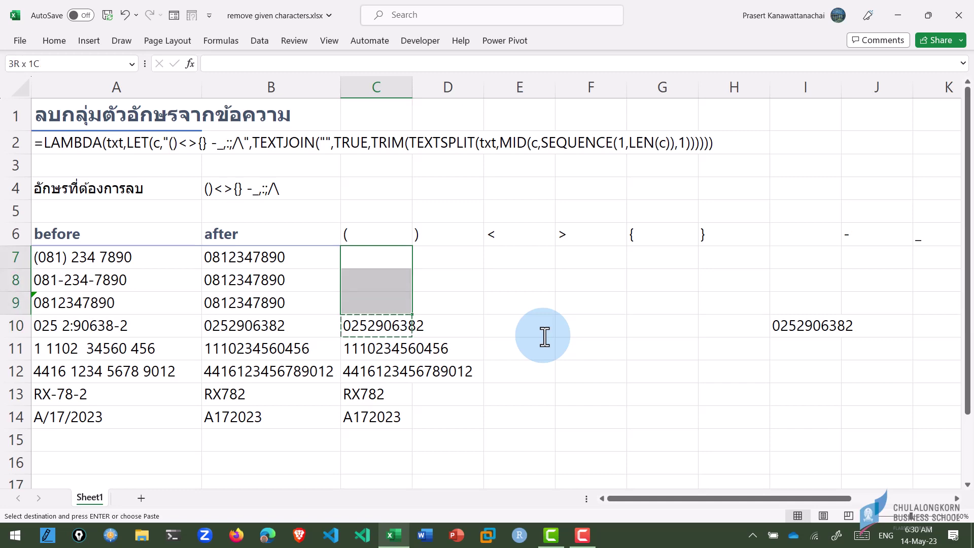
{"action": "key", "text": "ctrl+v"}
{"action": "key", "text": "Escape"}
Check that rows 7–9 in column C now return the cleaned phone numbers, matching column B
{"action": "key", "text": "shift+Up"}
{"action": "key", "text": "shift+Up"}
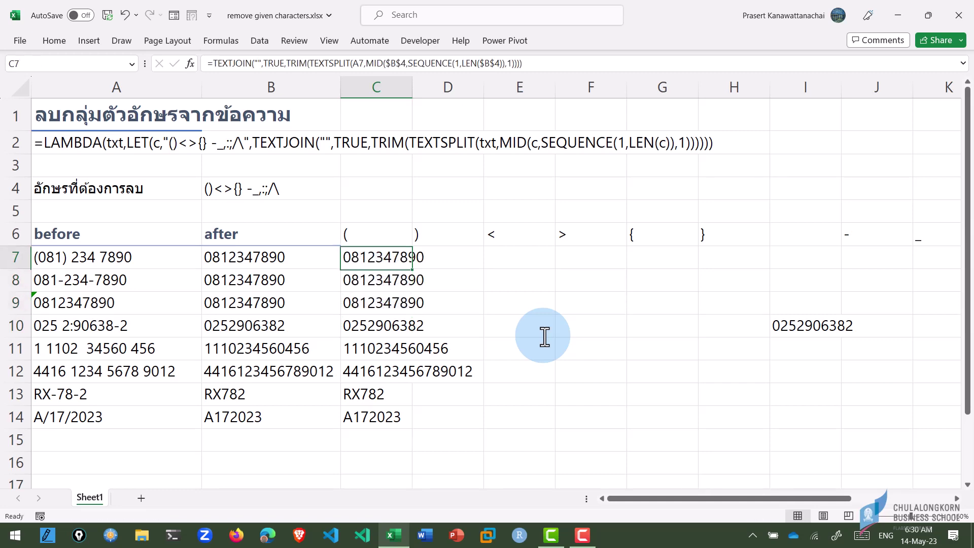
{"action": "key", "text": "Left"}
{"action": "key", "text": "Left"}
{"action": "key", "text": "Down"}
{"action": "key", "text": "Down"}
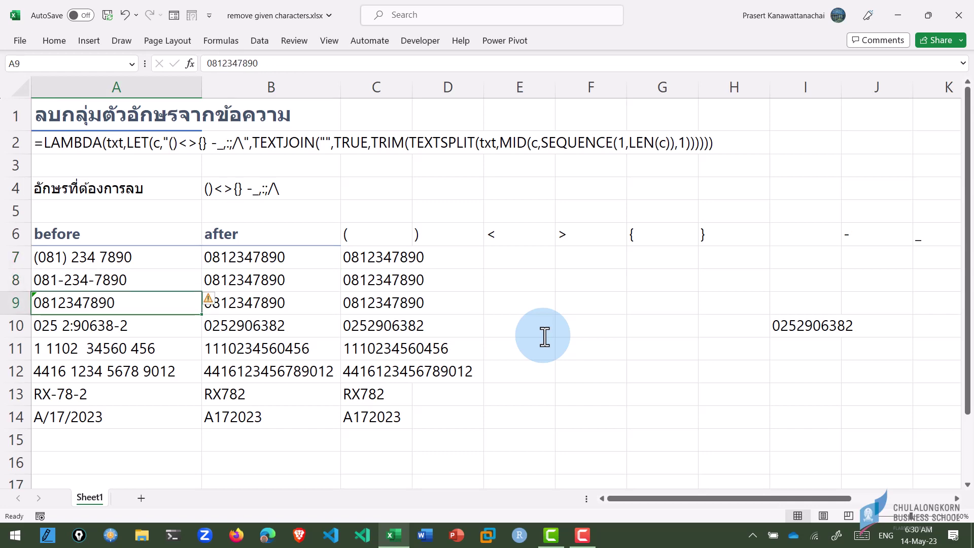
{"action": "key", "text": "Right"}
{"action": "key", "text": "Right"}
{"action": "key", "text": "Right"}
{"action": "key", "text": "Left"}
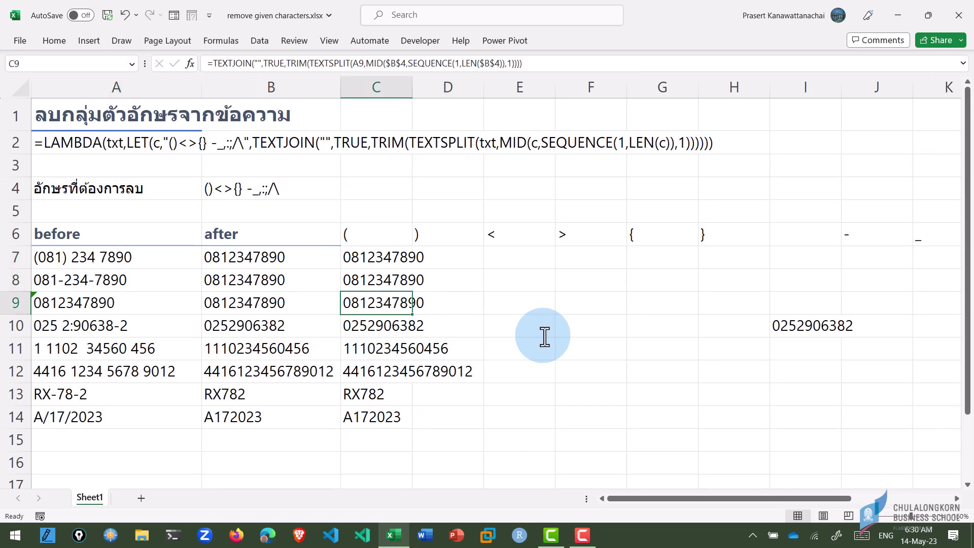
{"action": "key", "text": "Up"}
{"action": "key", "text": "Up"}
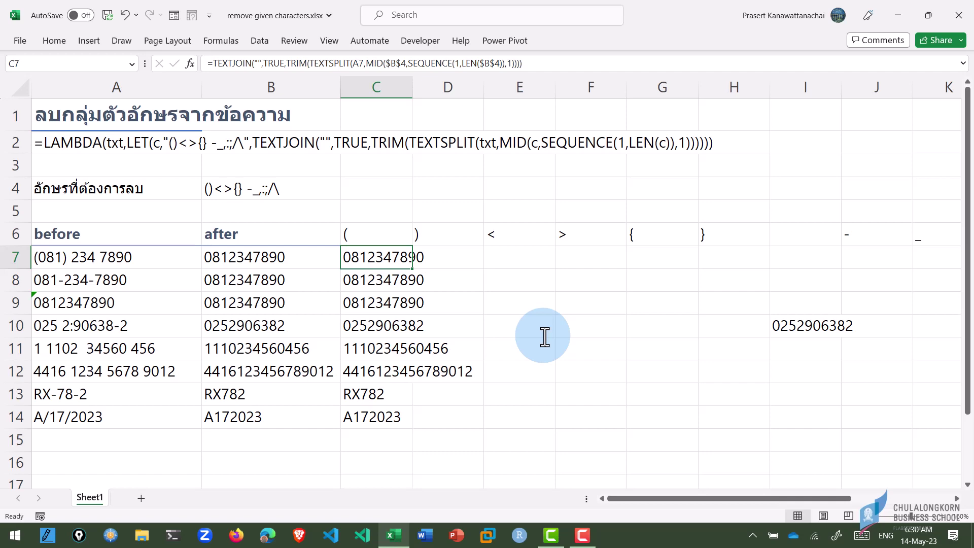
{"action": "key", "text": "F2"}
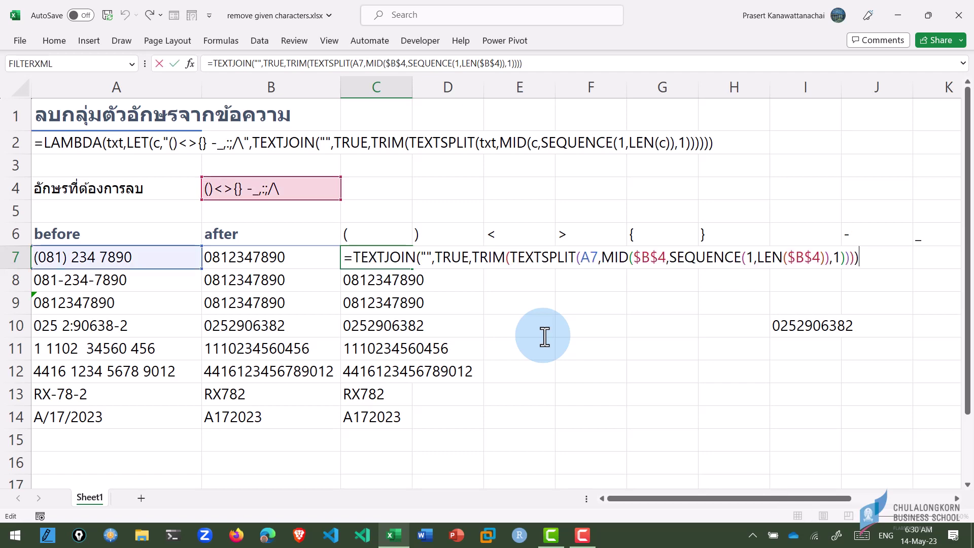
Insert lambda(txt, at the start of C7's cleaning formula
{"action": "key", "text": "Left"}
{"action": "key", "text": "Left"}
{"action": "key", "text": "Left"}
{"action": "key", "text": "Left"}
{"action": "key", "text": "Left"}
{"action": "key", "text": "Left"}
{"action": "key", "text": "Left"}
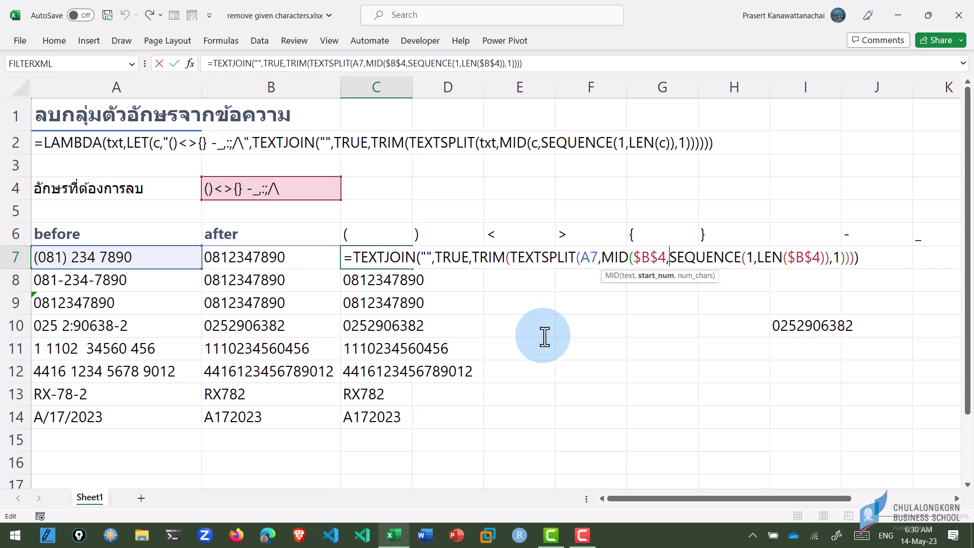
{"action": "key", "text": "Left"}
{"action": "key", "text": "Left"}
{"action": "key", "text": "Left"}
{"action": "key", "text": "Left"}
{"action": "key", "text": "Left"}
{"action": "key", "text": "Left"}
{"action": "key", "text": "Left"}
{"action": "key", "text": "Left"}
{"action": "key", "text": "Left"}
{"action": "key", "text": "Left"}
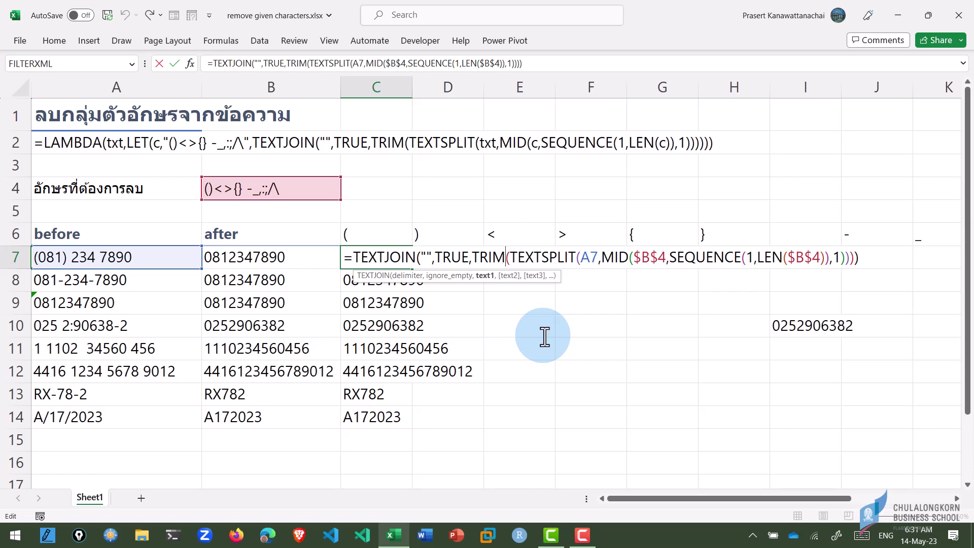
{"action": "key", "text": "Left"}
{"action": "key", "text": "Left"}
{"action": "key", "text": "Left"}
{"action": "key", "text": "Left"}
{"action": "key", "text": "Left"}
{"action": "key", "text": "Left"}
{"action": "key", "text": "Left"}
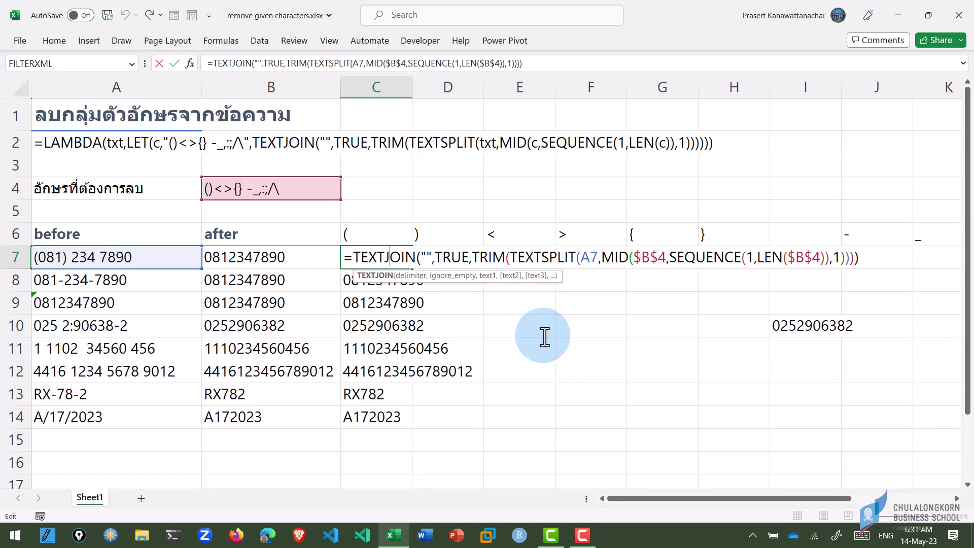
{"action": "key", "text": "Left"}
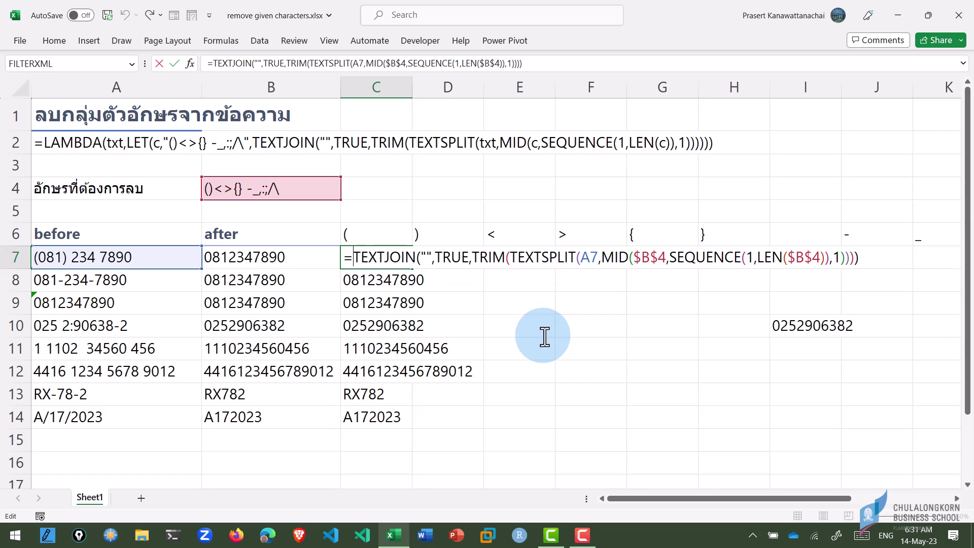
{"action": "type", "text": "l"}
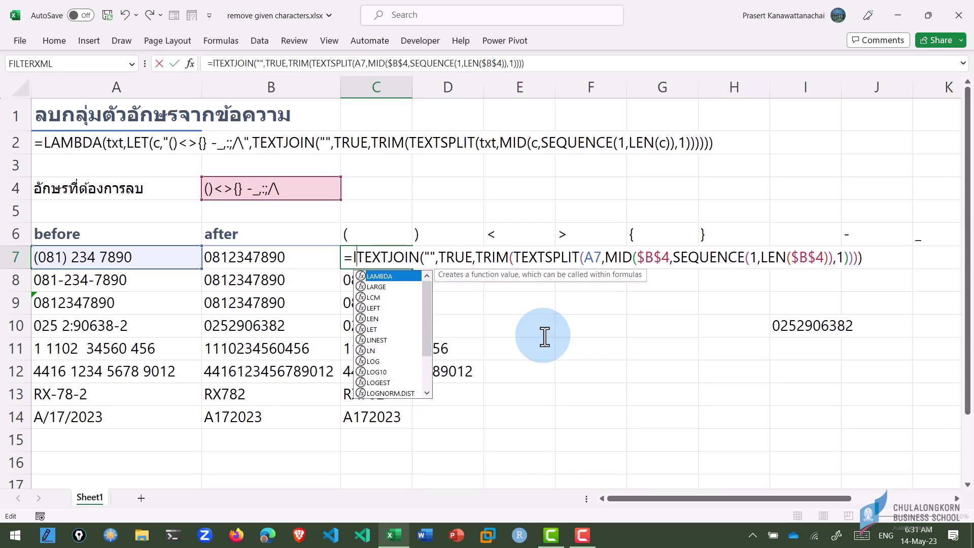
{"action": "type", "text": "ambda"}
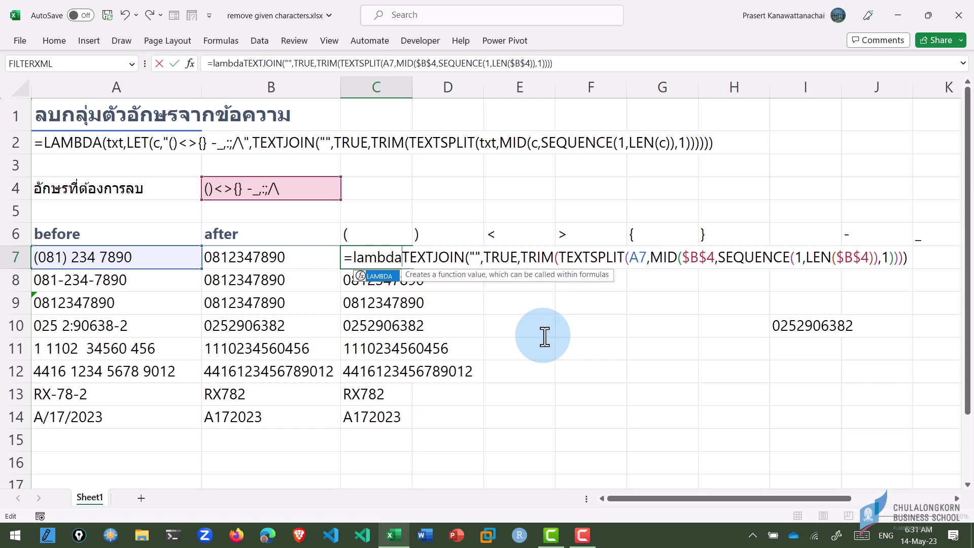
{"action": "type", "text": "("}
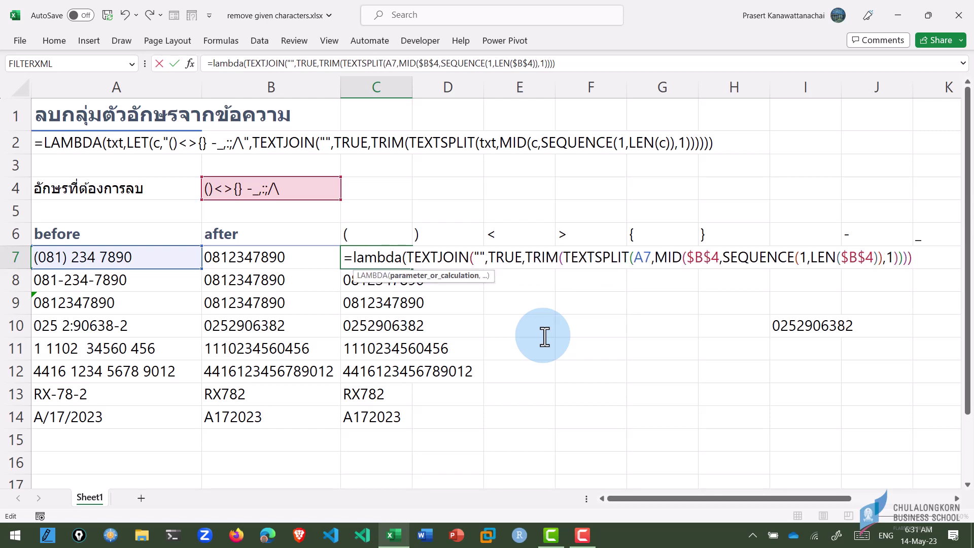
{"action": "type", "text": "txt"}
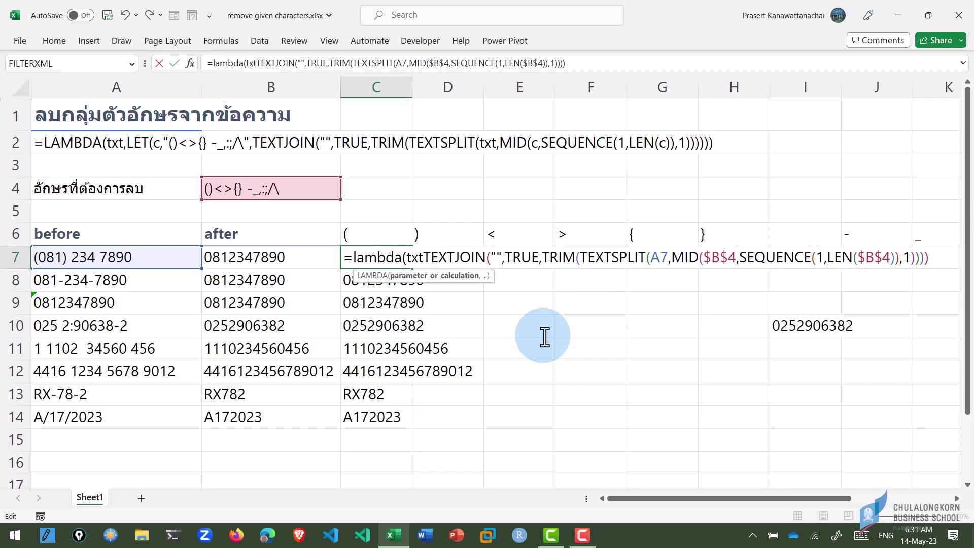
{"action": "type", "text": ","}
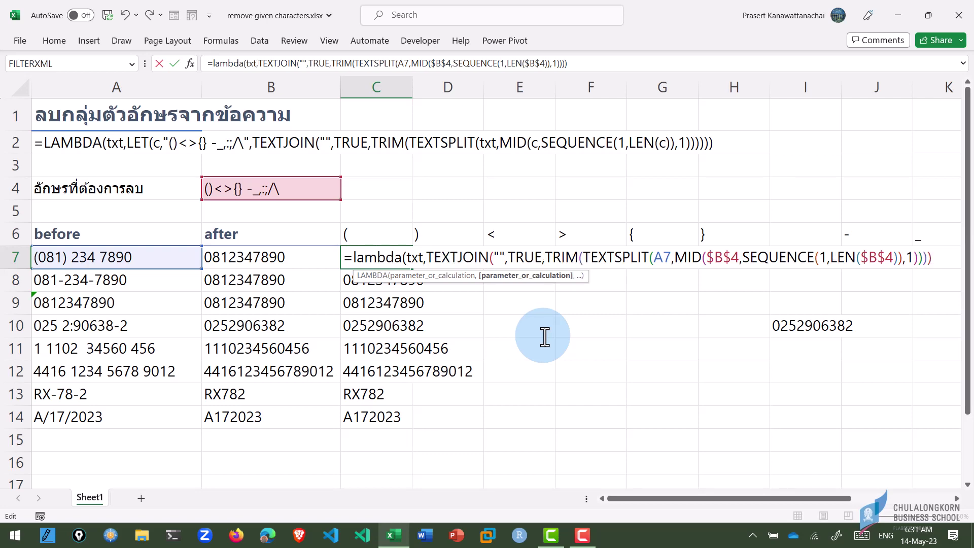
Replace A7 in TEXTSPLIT with txt and close the LAMBDA, leaving C7 showing #CALC!
{"action": "key", "text": "Right"}
{"action": "key", "text": "Right"}
{"action": "key", "text": "Right"}
{"action": "key", "text": "Right"}
{"action": "key", "text": "Right"}
{"action": "key", "text": "Right"}
{"action": "key", "text": "Right"}
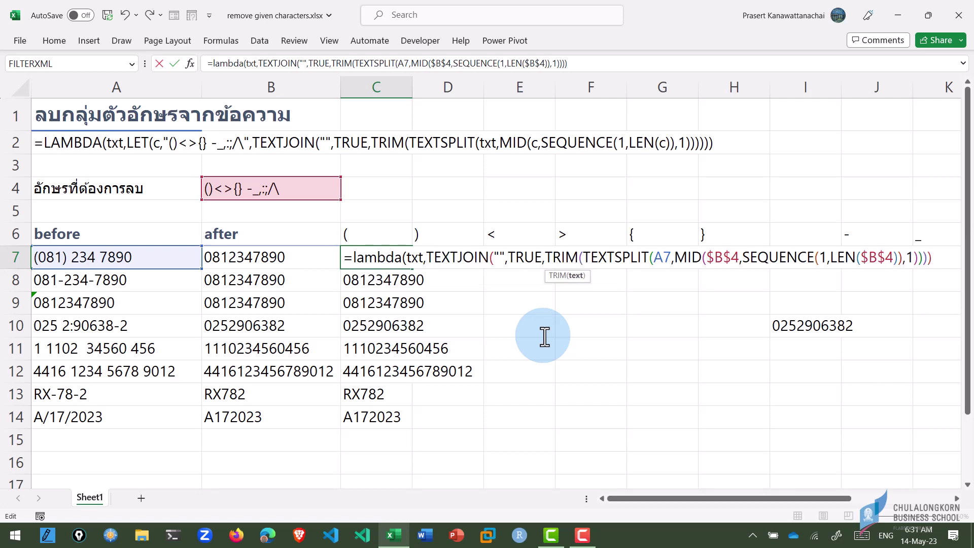
{"action": "key", "text": "Right"}
{"action": "key", "text": "Right"}
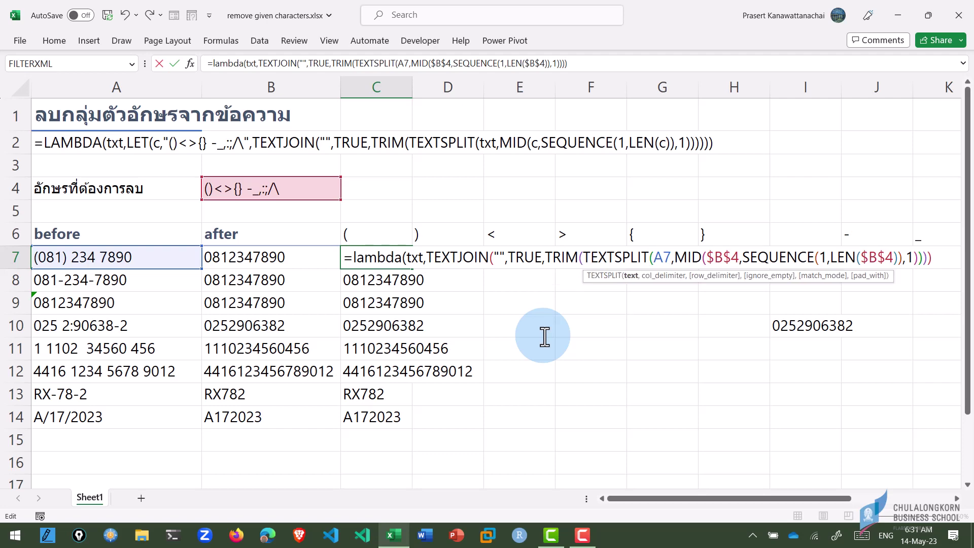
{"action": "key", "text": "shift+Right"}
{"action": "key", "text": "shift+Right"}
{"action": "type", "text": "txt"}
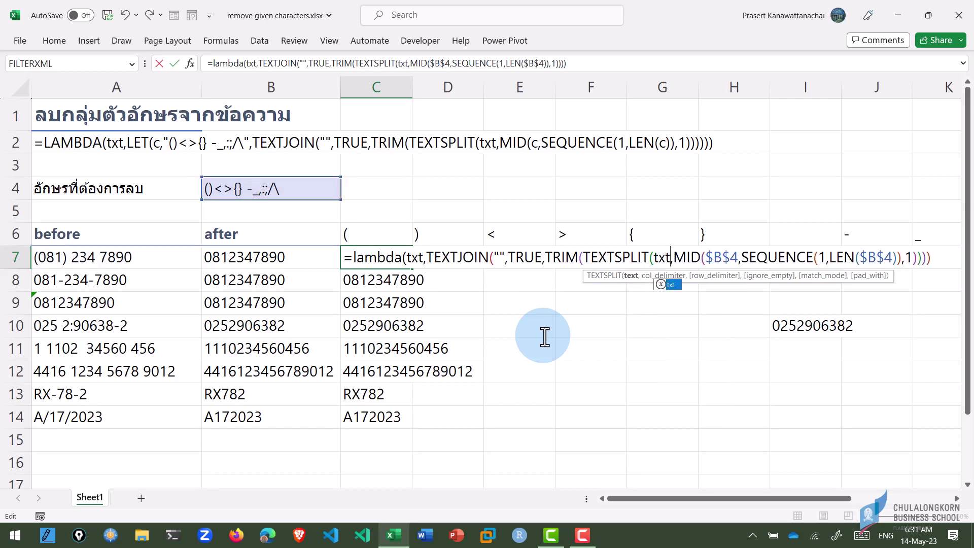
{"action": "key", "text": "Right"}
{"action": "key", "text": "Right"}
{"action": "key", "text": "Right"}
{"action": "key", "text": "Right"}
{"action": "key", "text": "Right"}
{"action": "key", "text": "Right"}
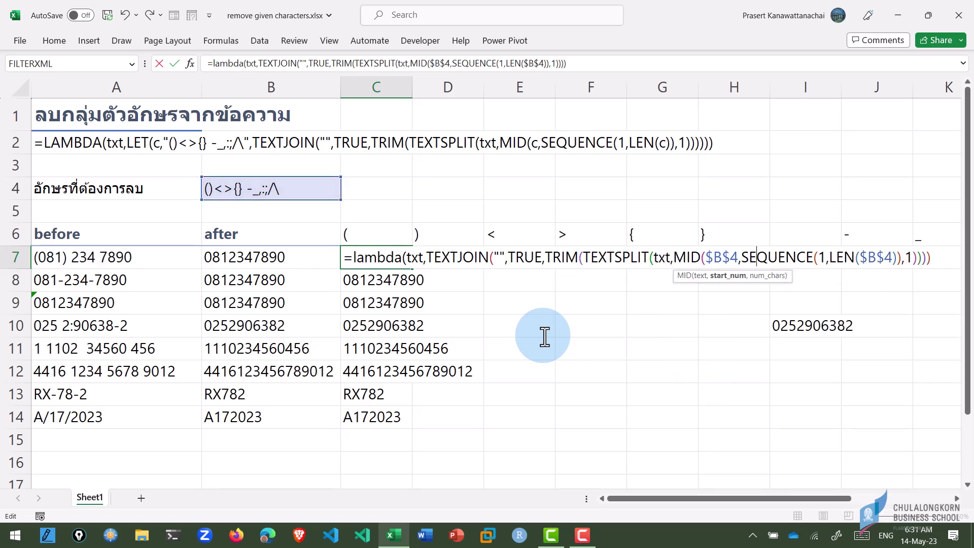
{"action": "key", "text": "End"}
{"action": "type", "text": ")"}
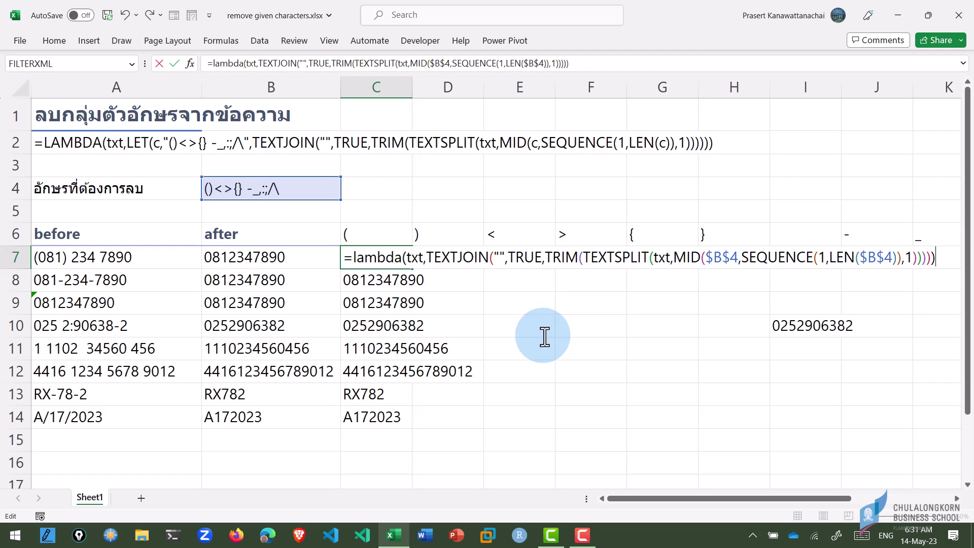
{"action": "key", "text": "Return"}
{"action": "key", "text": "Up"}
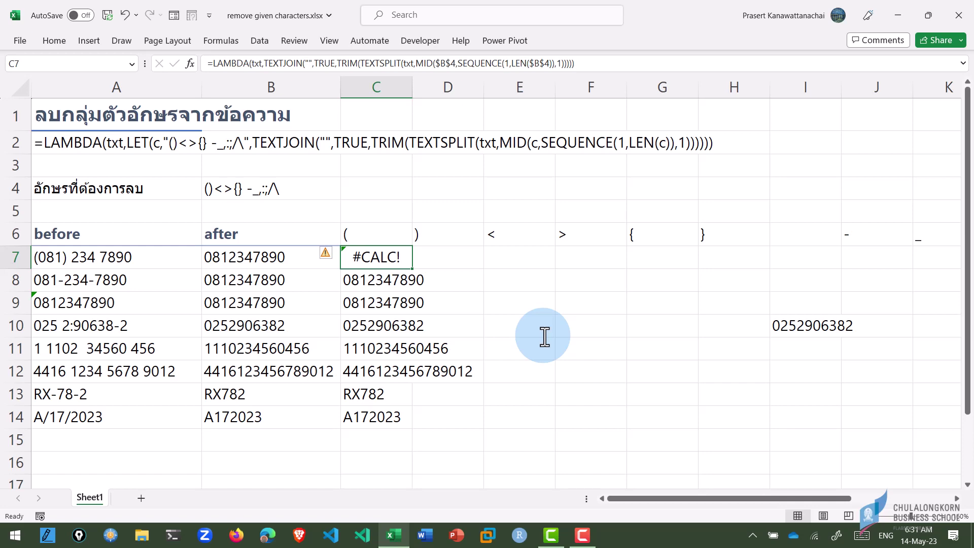
Append (A7) to C7's LAMBDA so it returns the cleaned number, then fill it down to C14
{"action": "key", "text": "F2"}
{"action": "type", "text": "("}
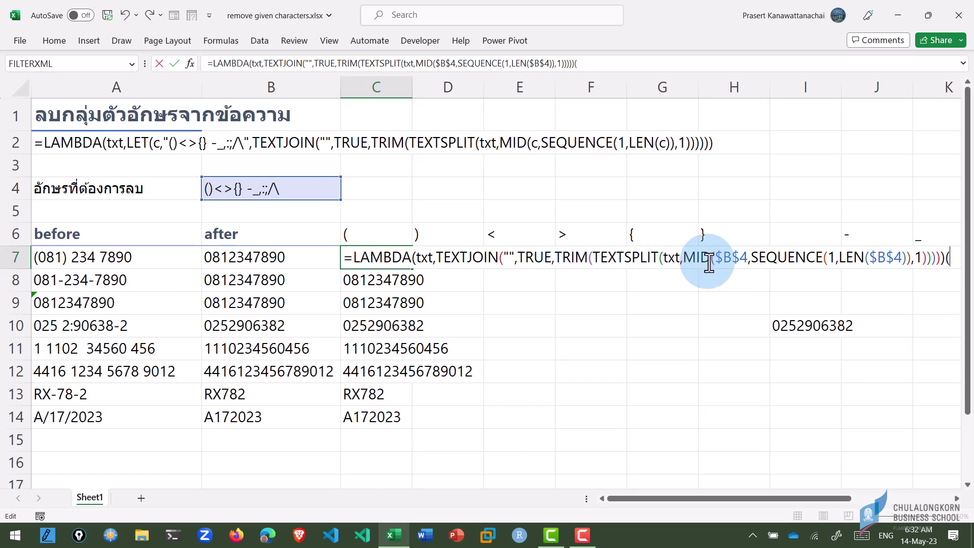
{"action": "left_click", "coordinate": [137, 258]}
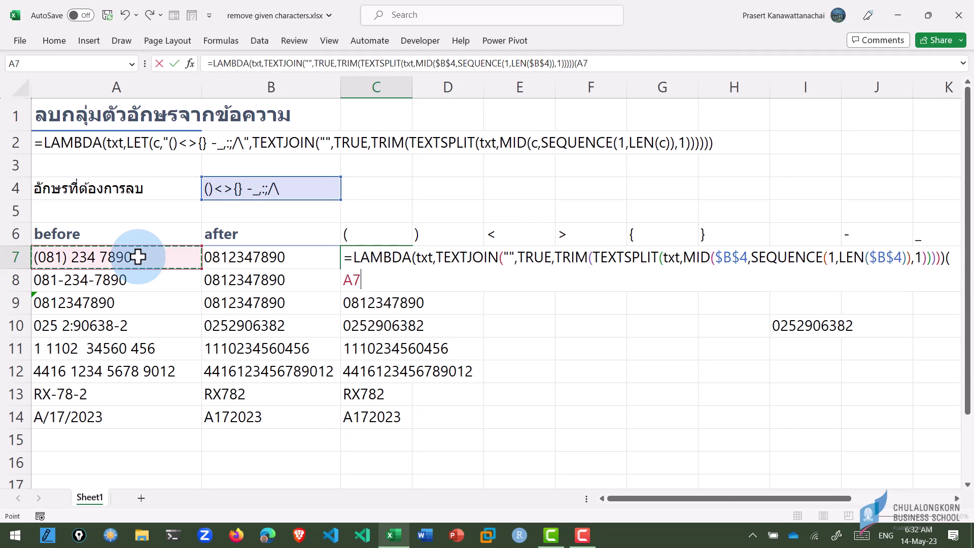
{"action": "type", "text": ")"}
{"action": "key", "text": "Return"}
{"action": "left_click", "coordinate": [363, 258]}
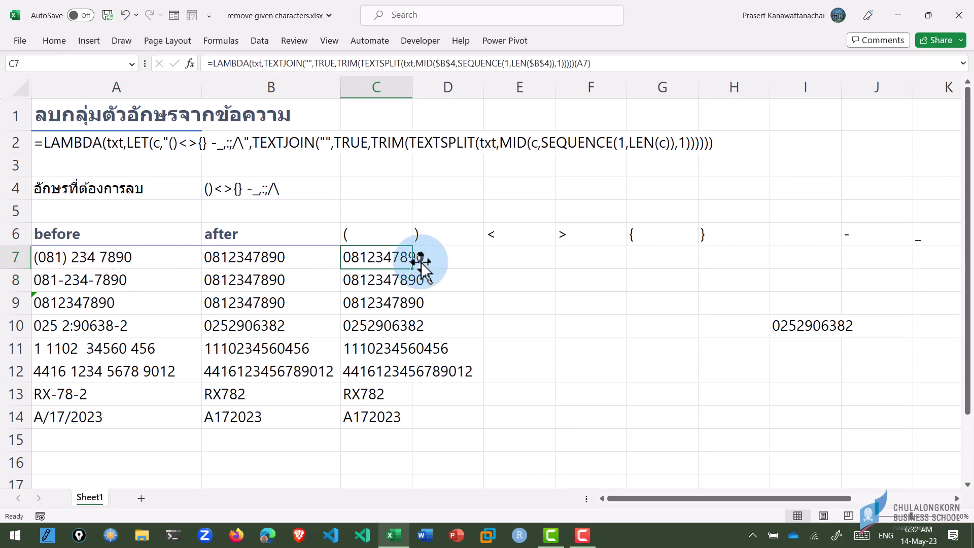
{"action": "double_click", "coordinate": [413, 268]}
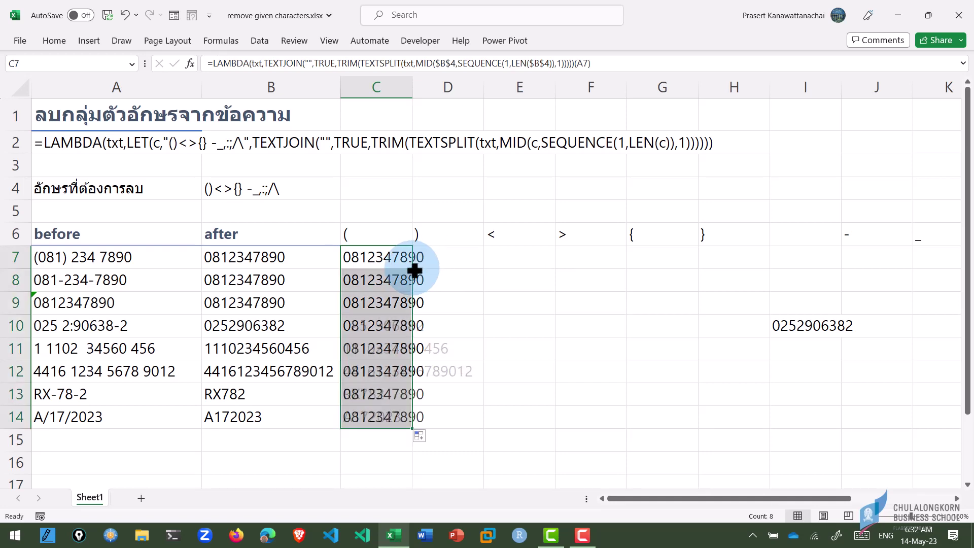
{"action": "left_click", "coordinate": [368, 259]}
Copy the character list text from cell B4
{"action": "key", "text": "F2"}
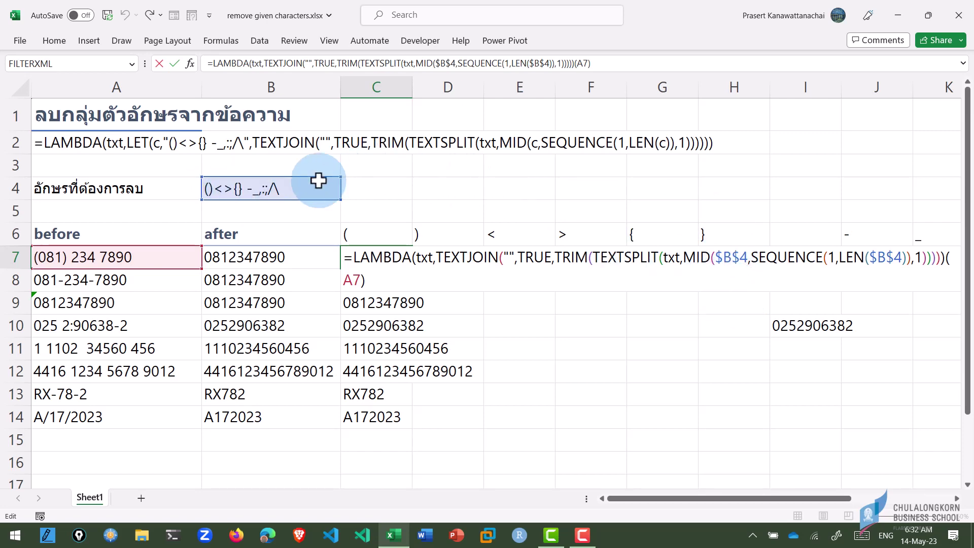
{"action": "key", "text": "ctrl+Return"}
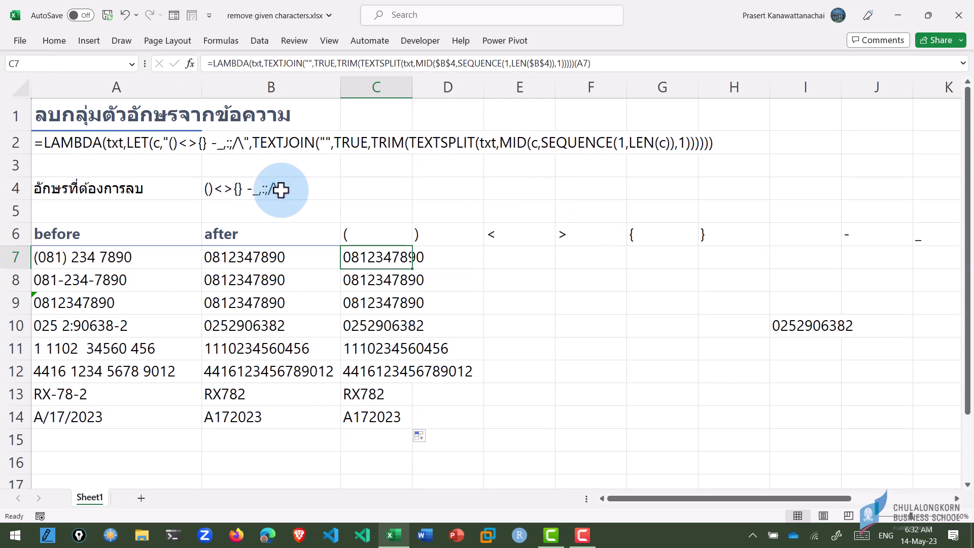
{"action": "left_click", "coordinate": [282, 190]}
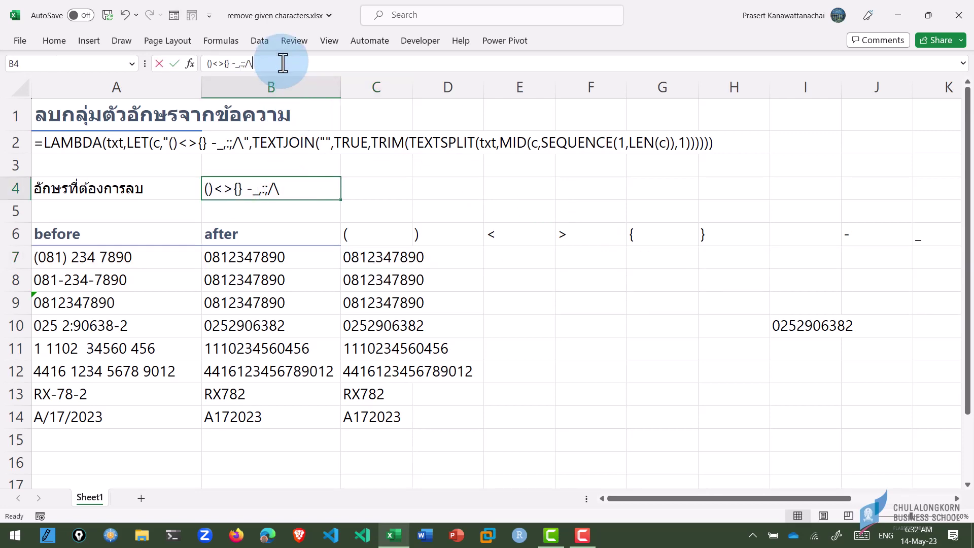
{"action": "left_click_drag", "start_coordinate": [279, 63], "coordinate": [196, 65]}
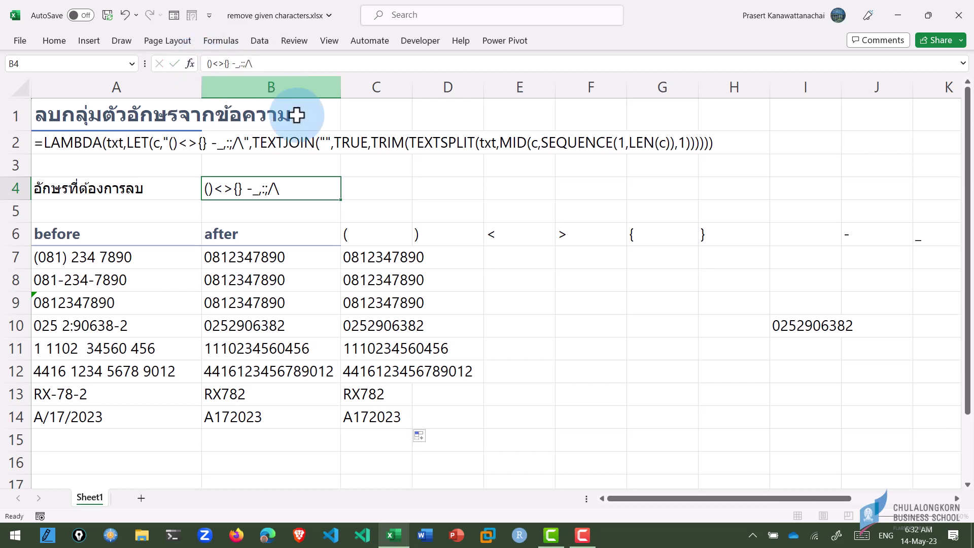
{"action": "left_click", "coordinate": [374, 256]}
Replace both $B$4 references in MID and LEN with the literal list "()<>{} -_.:;/\"
{"action": "key", "text": "F2"}
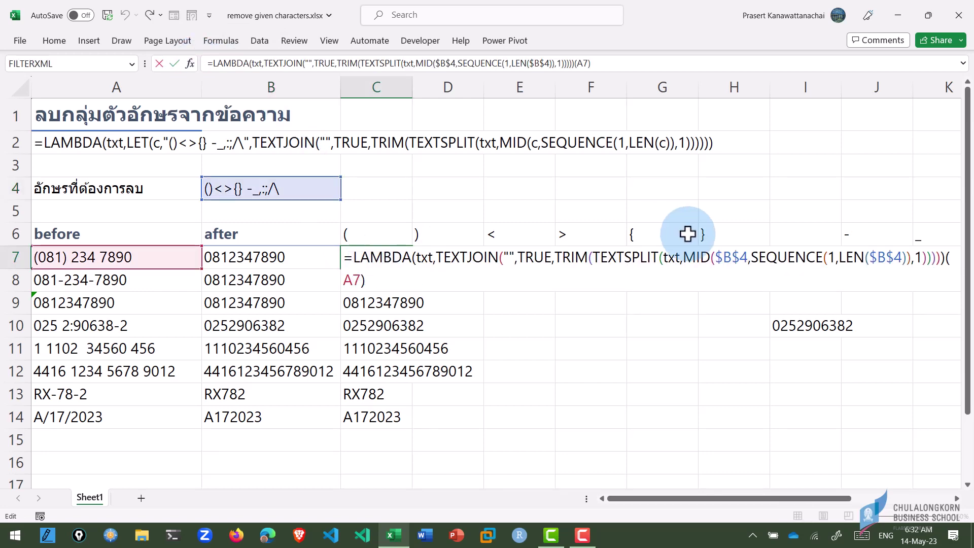
{"action": "left_click_drag", "start_coordinate": [716, 258], "coordinate": [750, 258]}
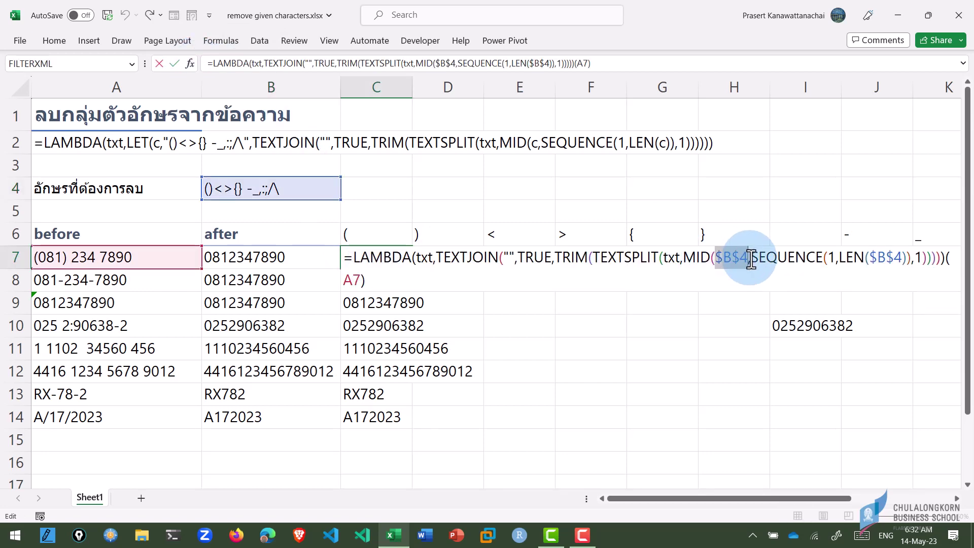
{"action": "type", "text": "\"\""}
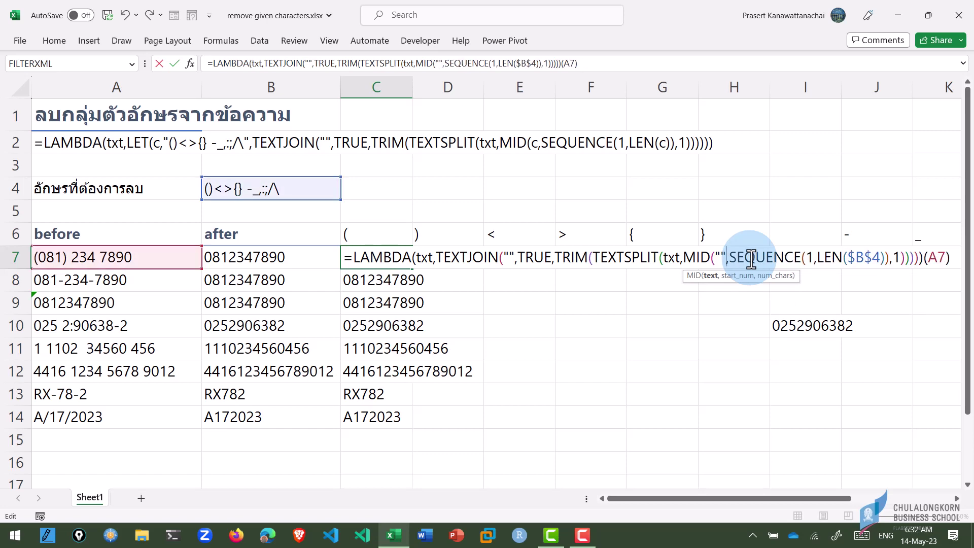
{"action": "type", "text": "()<>{} -_.:;/\\"}
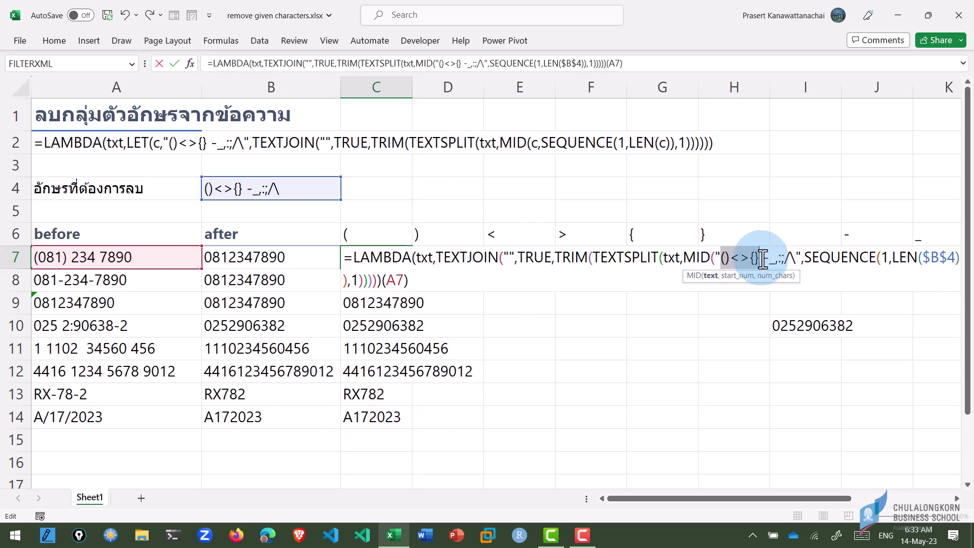
{"action": "left_click_drag", "start_coordinate": [721, 259], "coordinate": [795, 259]}
{"action": "left_click", "coordinate": [715, 257]}
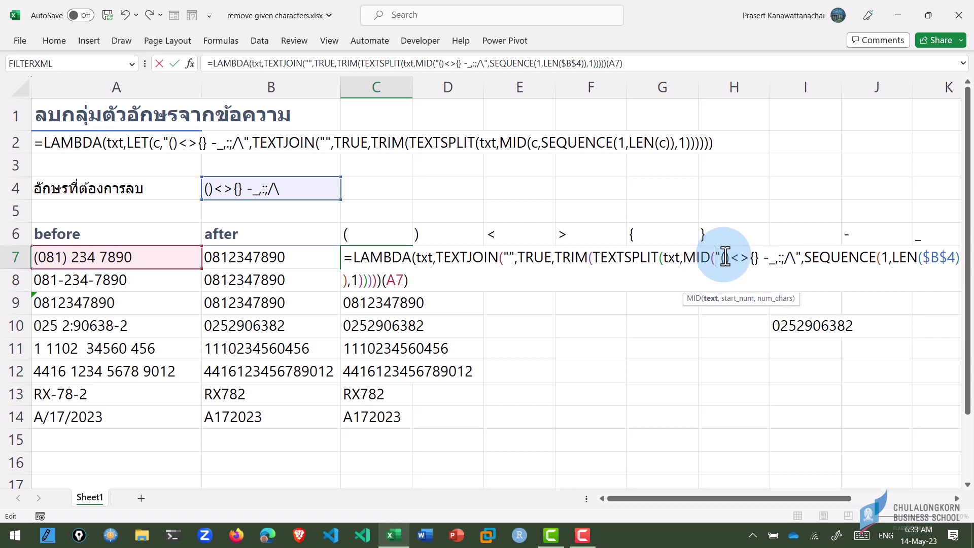
{"action": "left_click", "coordinate": [806, 257], "text": "shift"}
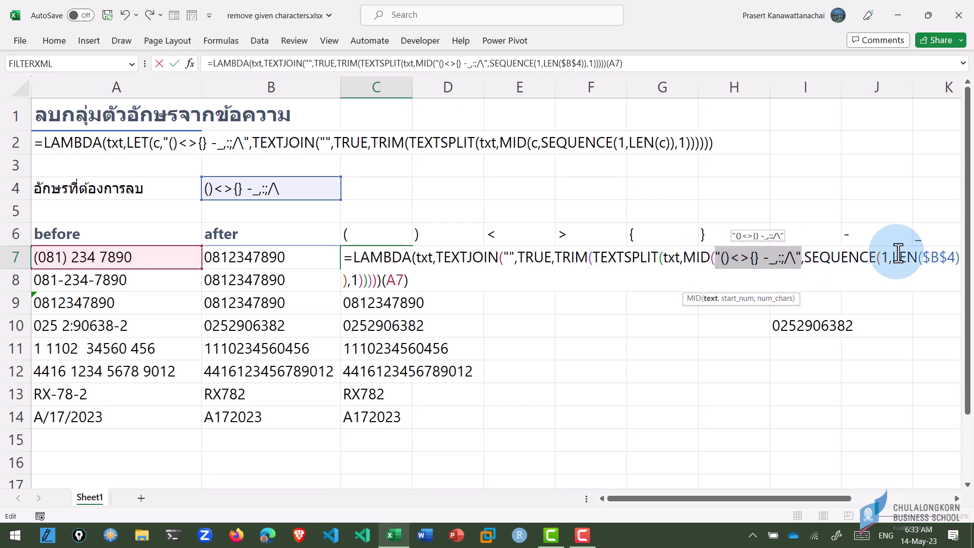
{"action": "left_click_drag", "start_coordinate": [924, 257], "coordinate": [956, 257]}
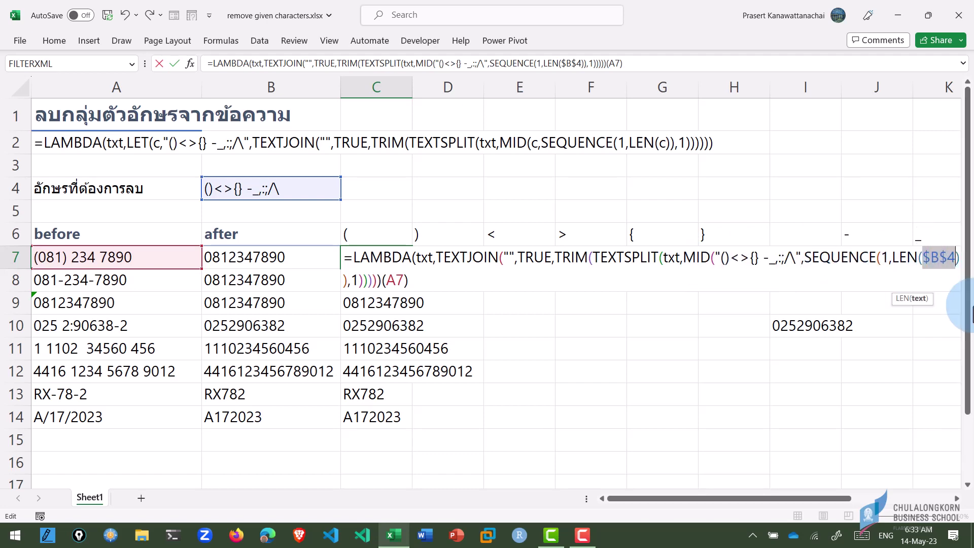
{"action": "key", "text": "F9"}
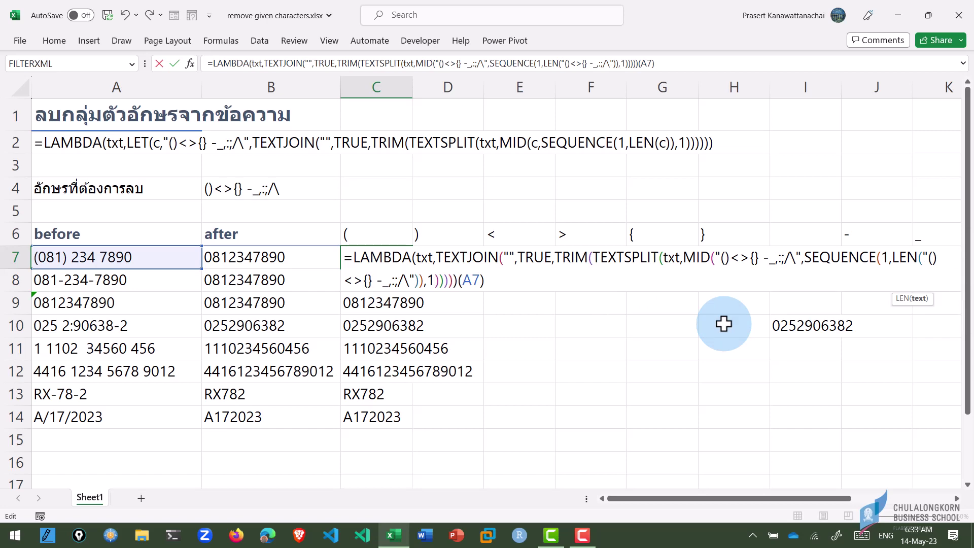
{"action": "key", "text": "Return"}
Fill the updated C7 formula down through C14
{"action": "key", "text": "Up"}
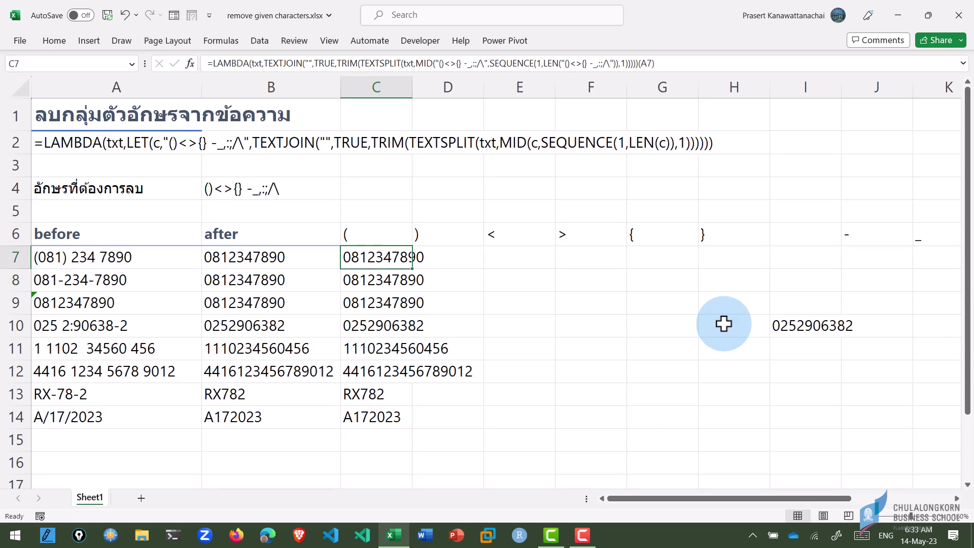
{"action": "key", "text": "shift+Down"}
{"action": "key", "text": "shift+Down"}
{"action": "key", "text": "shift+Down"}
{"action": "key", "text": "shift+Down"}
{"action": "key", "text": "shift+Down"}
{"action": "key", "text": "shift+Down"}
{"action": "key", "text": "ctrl+d"}
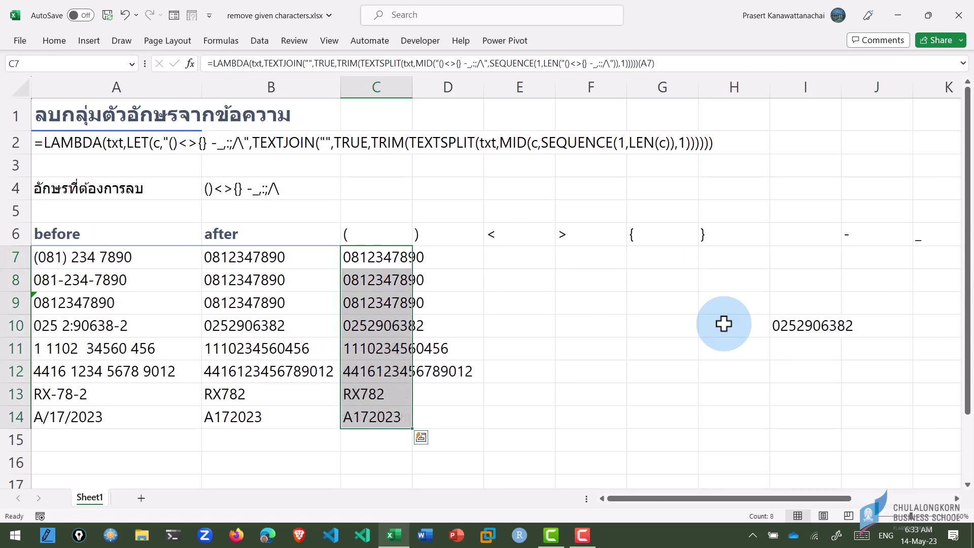
{"action": "key", "text": "Up"}
{"action": "key", "text": "Down"}
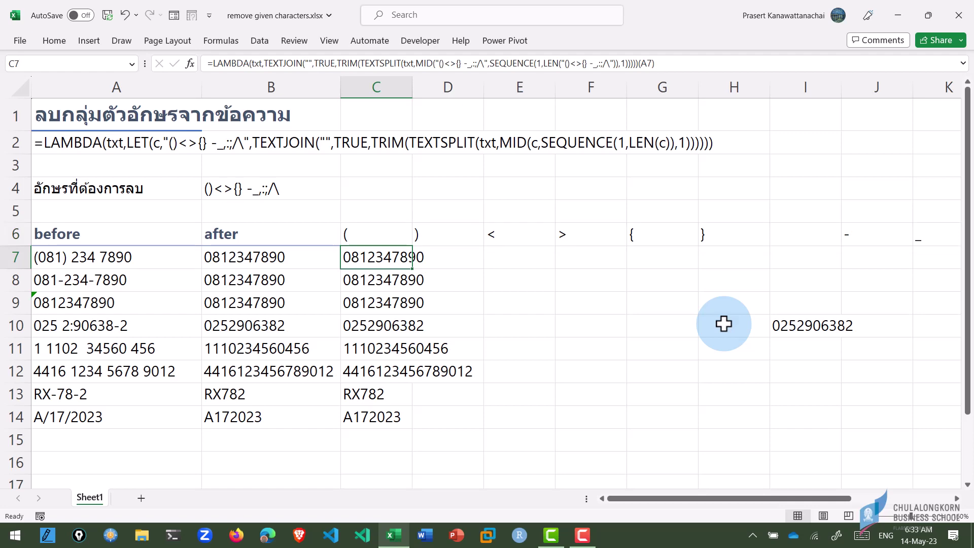
{"action": "key", "text": "F2"}
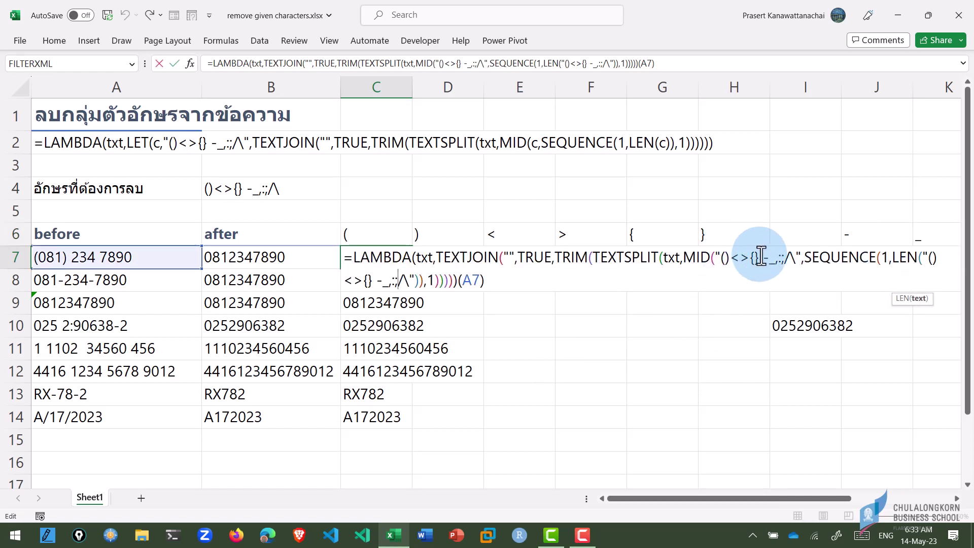
Add + to both character lists in C7, making them "()<>{} -_.:;/\+" in MID and LEN
{"action": "left_click", "coordinate": [793, 257]}
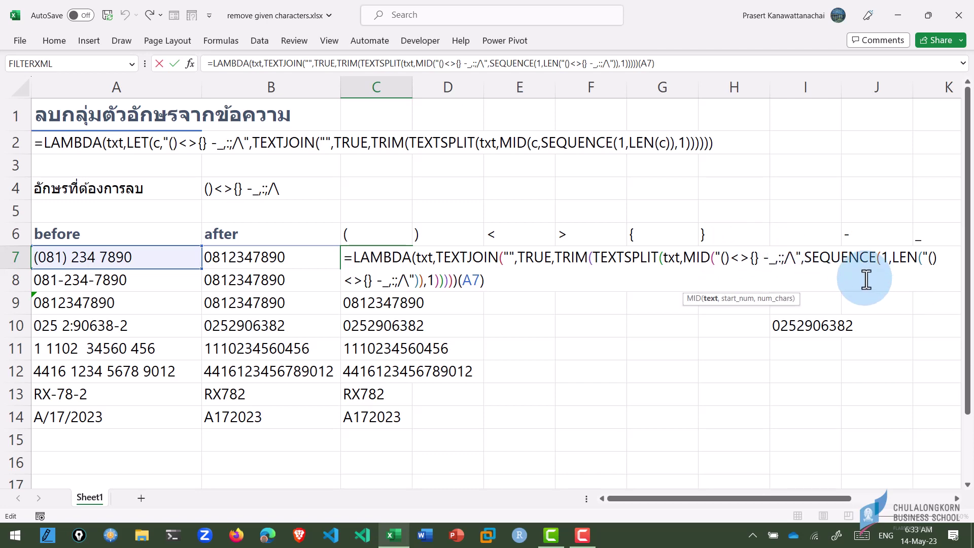
{"action": "type", "text": "+"}
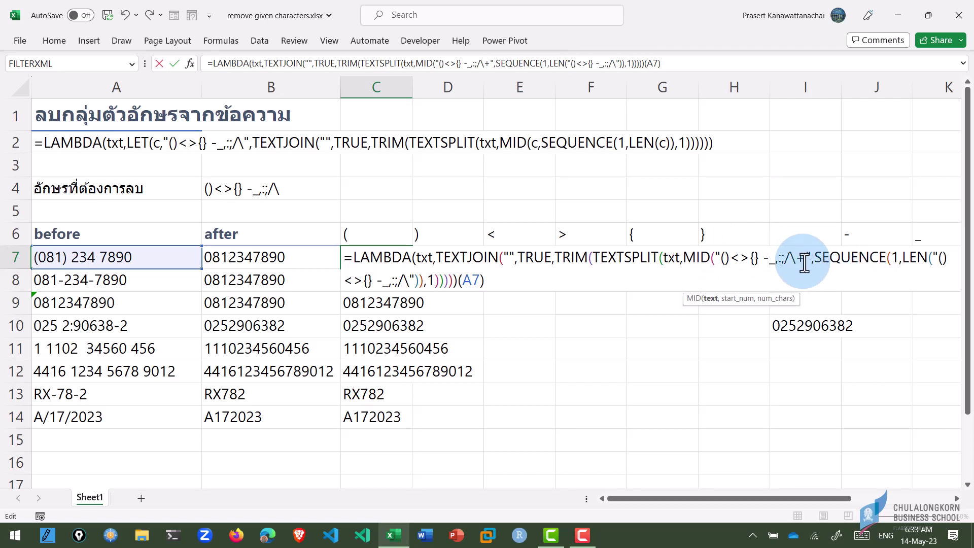
{"action": "left_click", "coordinate": [410, 280]}
{"action": "type", "text": "+"}
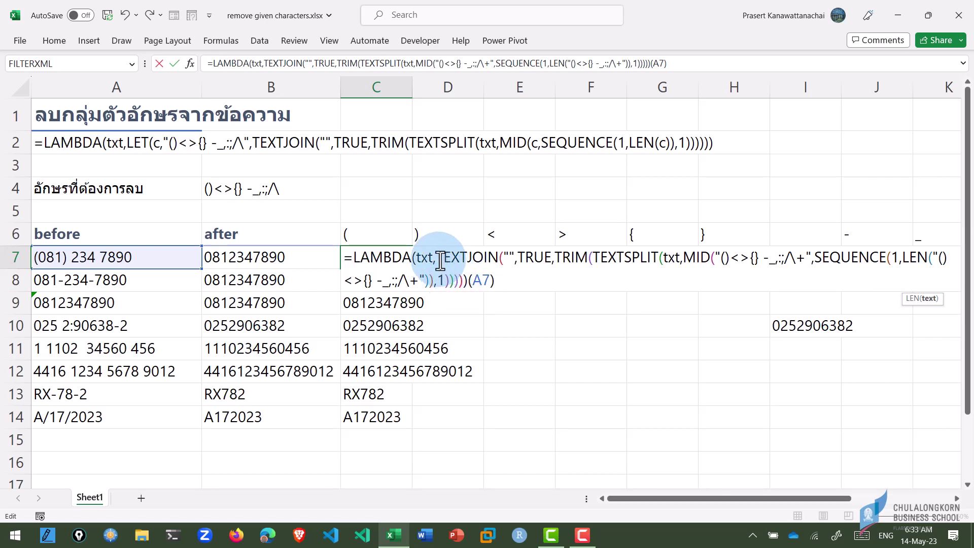
Wrap the formula in let(c="", and replace LEN's character list with c
{"action": "left_click", "coordinate": [449, 259]}
{"action": "type", "text": "let"}
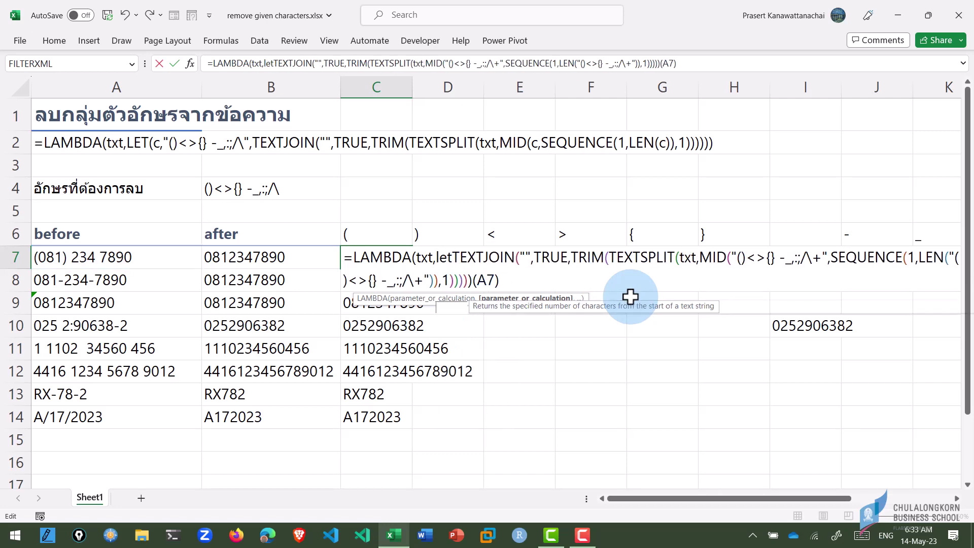
{"action": "type", "text": "("}
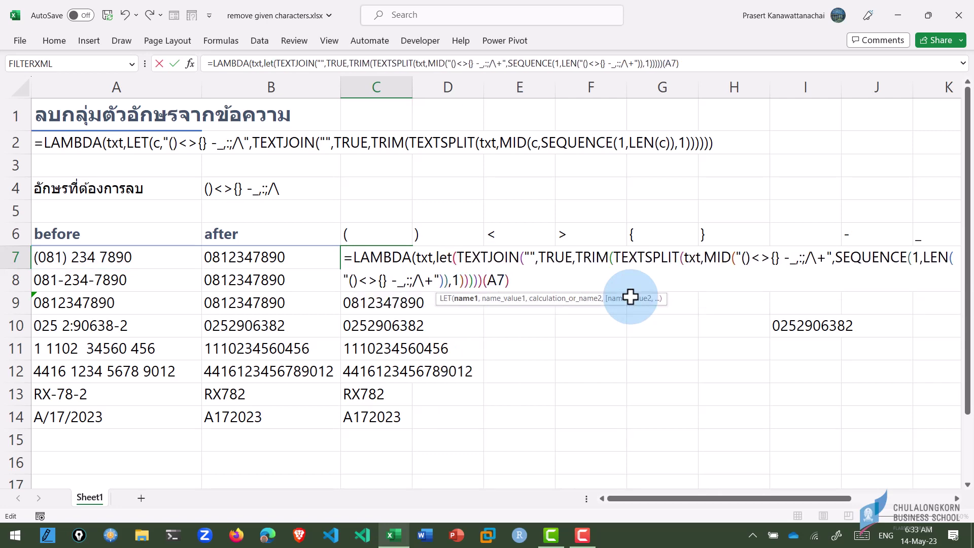
{"action": "type", "text": "c="}
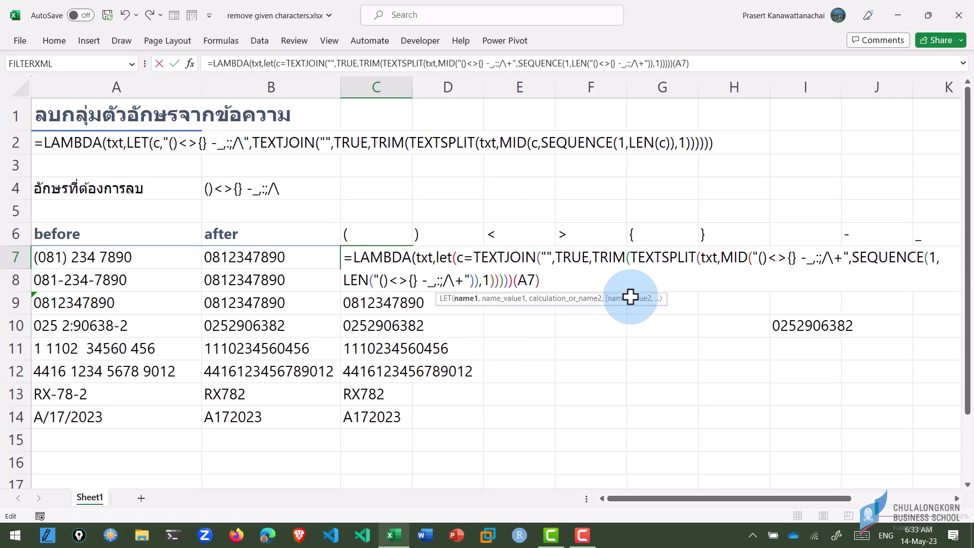
{"action": "type", "text": "\"\""}
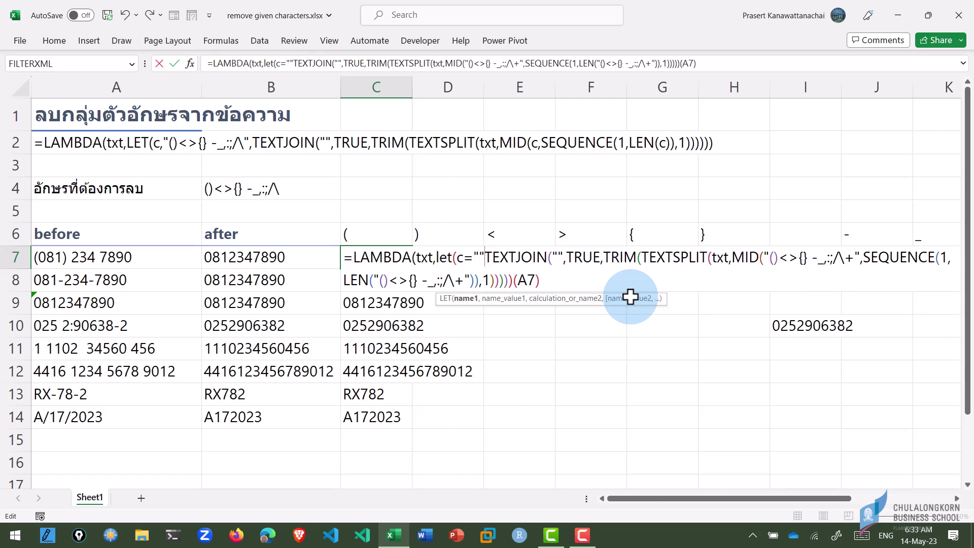
{"action": "type", "text": ","}
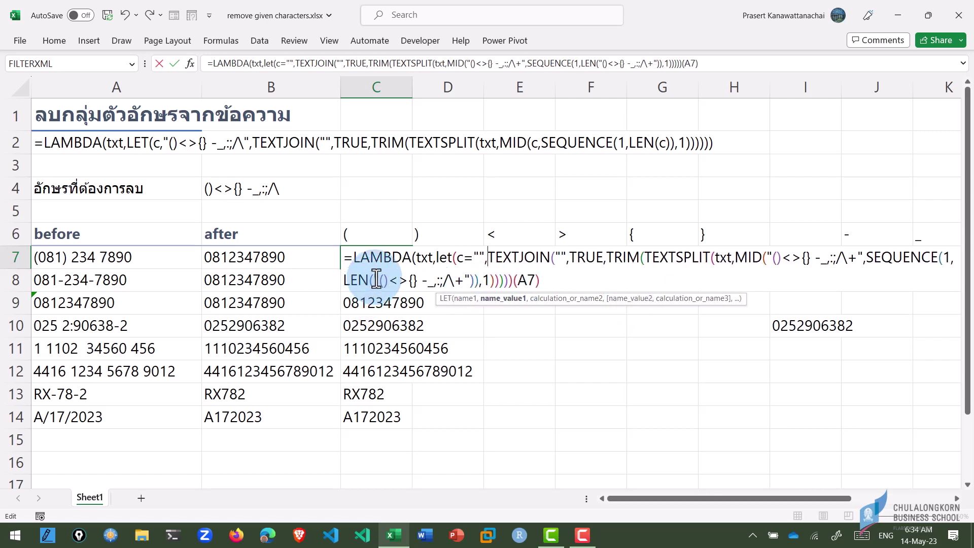
{"action": "left_click_drag", "start_coordinate": [374, 280], "coordinate": [478, 280]}
{"action": "key", "text": "ctrl+c"}
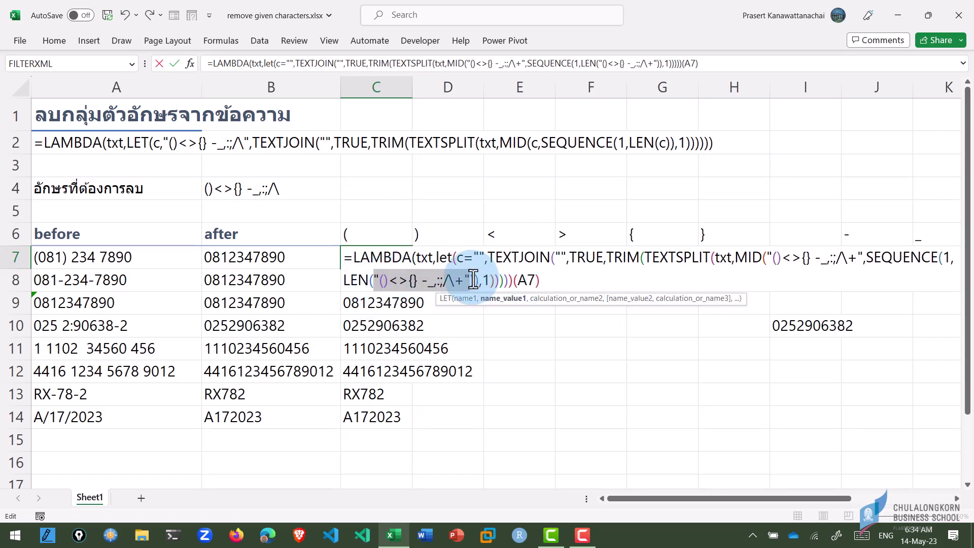
{"action": "key", "text": "Delete"}
{"action": "type", "text": "c"}
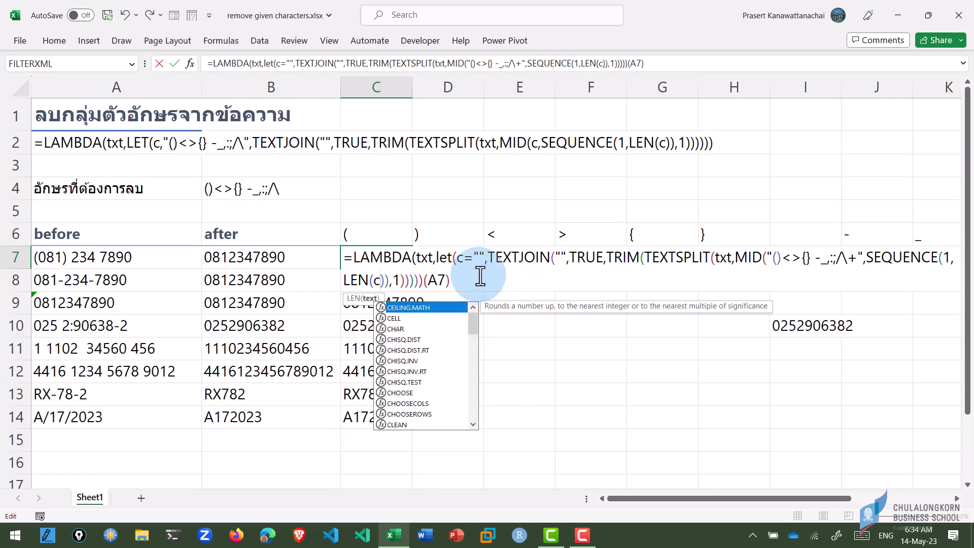
Set c's value to the pasted character list and fix the LET syntax
{"action": "key", "text": "Escape"}
{"action": "left_click", "coordinate": [480, 257]}
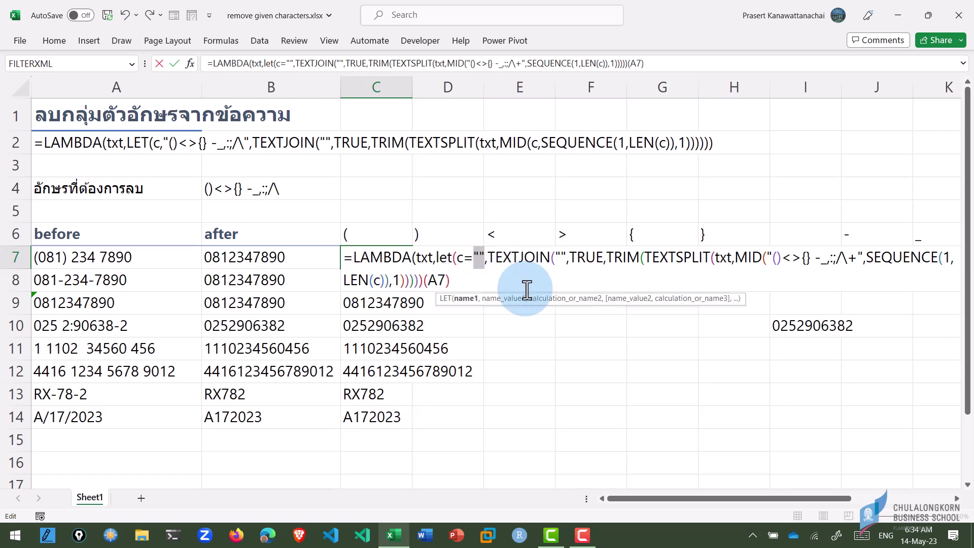
{"action": "key", "text": "ctrl+v"}
{"action": "left_click", "coordinate": [474, 257]}
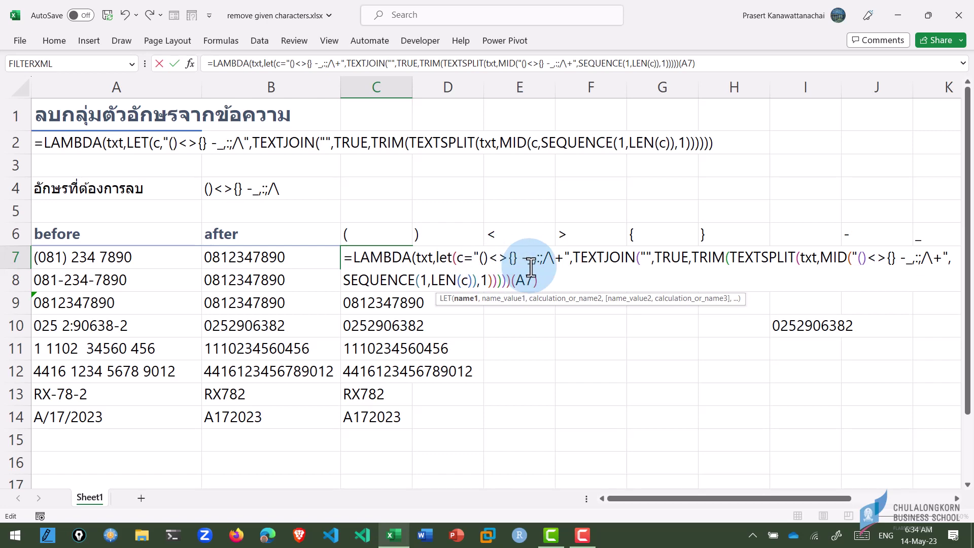
{"action": "key", "text": "BackSpace"}
{"action": "type", "text": ","}
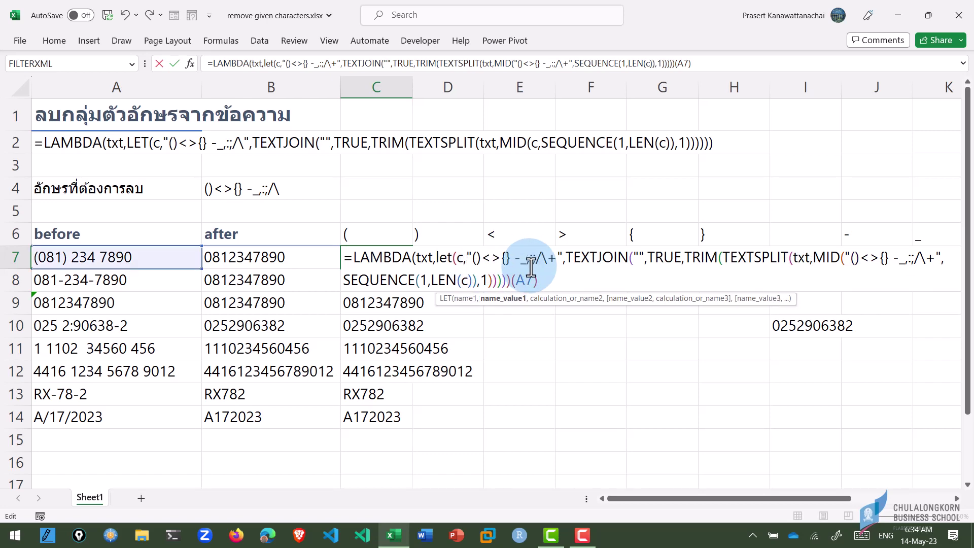
{"action": "left_click", "coordinate": [470, 257]}
{"action": "key", "text": "BackSpace"}
{"action": "type", "text": "\""}
{"action": "mouse_move", "coordinate": [465, 257]}
{"action": "left_mouse_down"}
{"action": "mouse_move", "coordinate": [562, 258]}
{"action": "mouse_move", "coordinate": [521, 257]}
{"action": "left_mouse_up"}
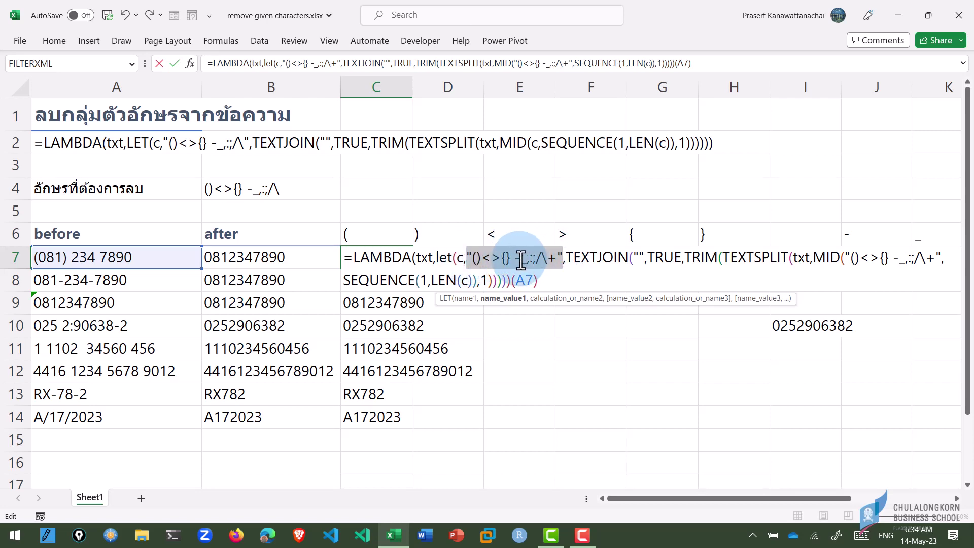
{"action": "left_click", "coordinate": [522, 258]}
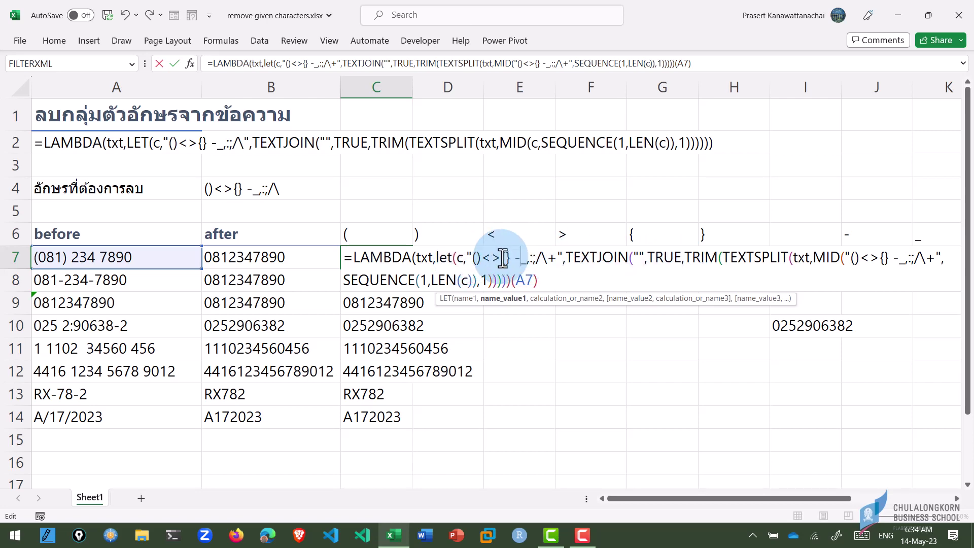
Replace MID's repeated character list with c and commit, accepting Excel's correction
{"action": "left_click_drag", "start_coordinate": [845, 257], "coordinate": [941, 257]}
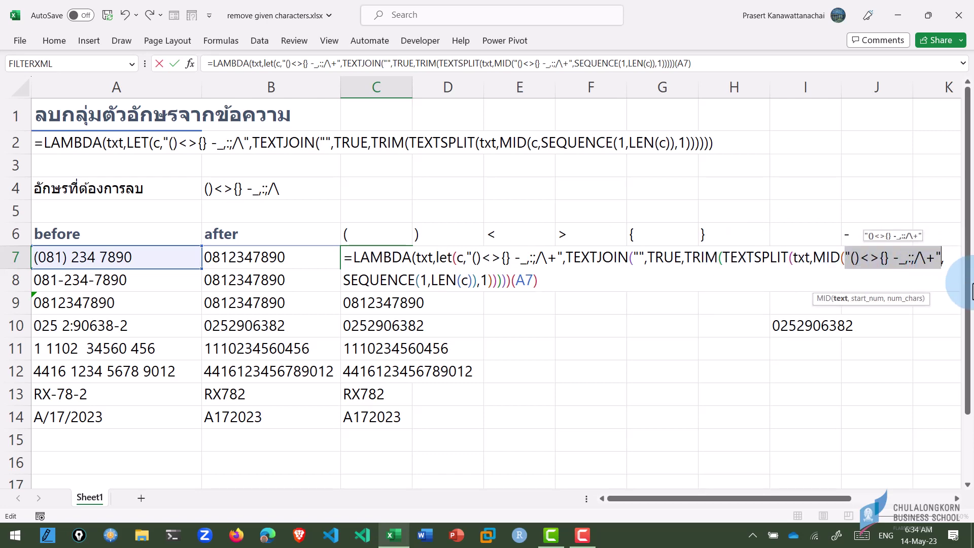
{"action": "type", "text": "c"}
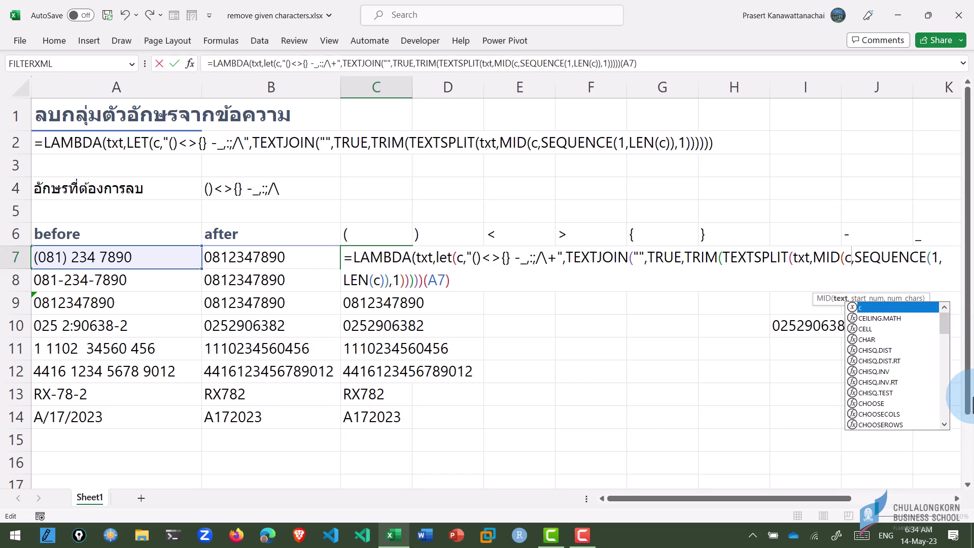
{"action": "key", "text": "Return"}
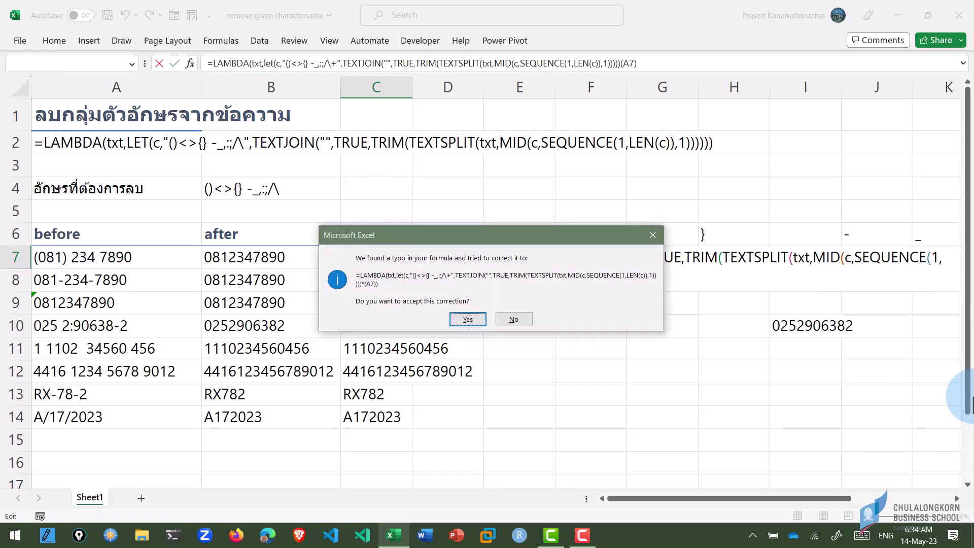
{"action": "key", "text": "Return"}
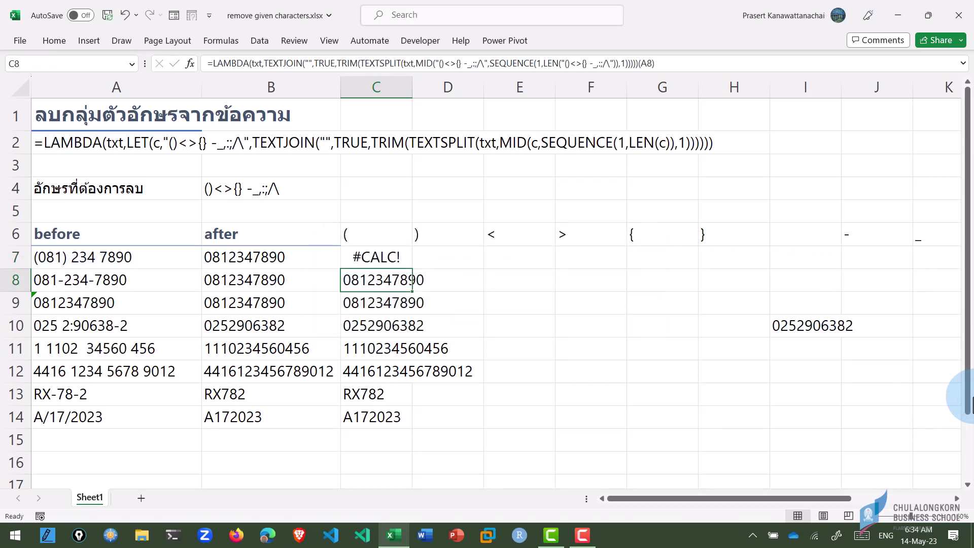
Fix the end of C7's LET-based LAMBDA to call it with (A7), clearing #CALC!
{"action": "left_click", "coordinate": [376, 257]}
{"action": "key", "text": "F2"}
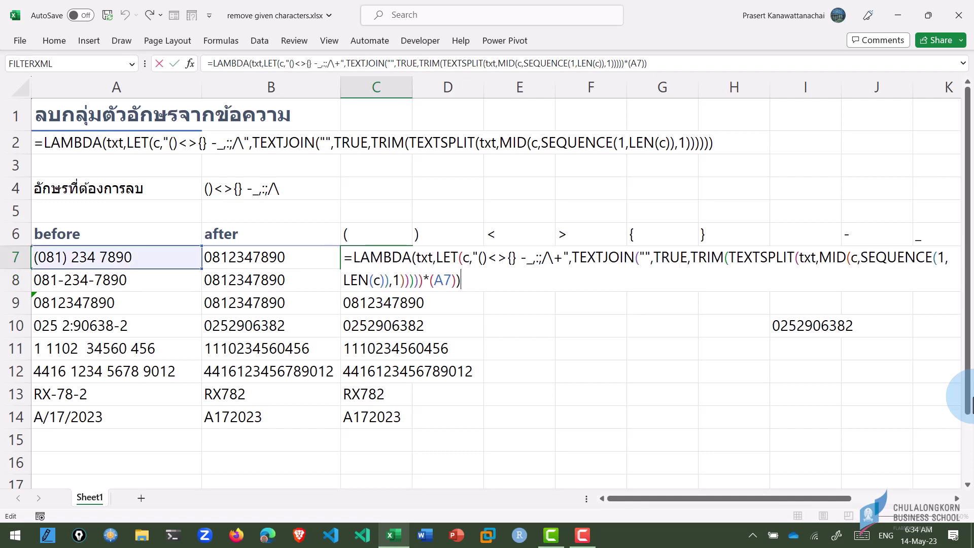
{"action": "key", "text": "BackSpace"}
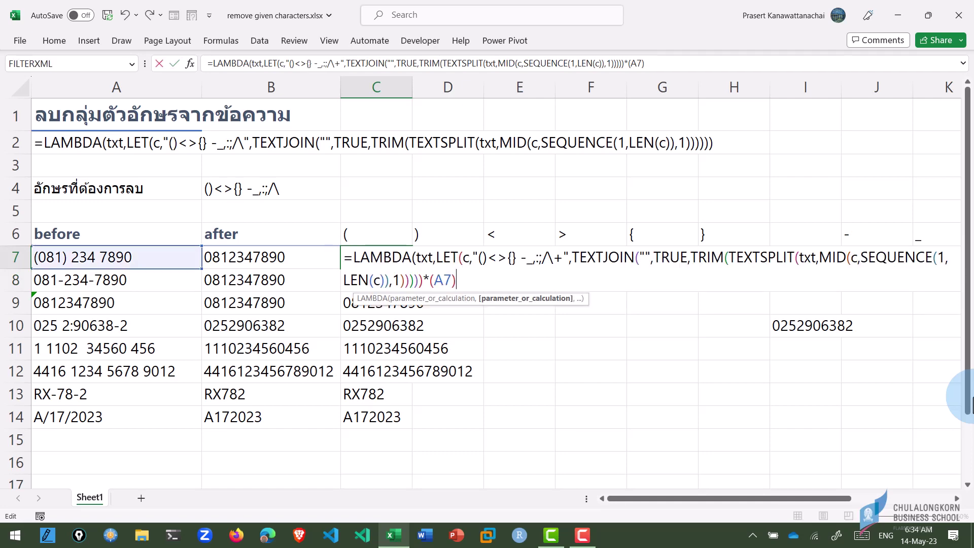
{"action": "key", "text": "BackSpace"}
{"action": "key", "text": "BackSpace"}
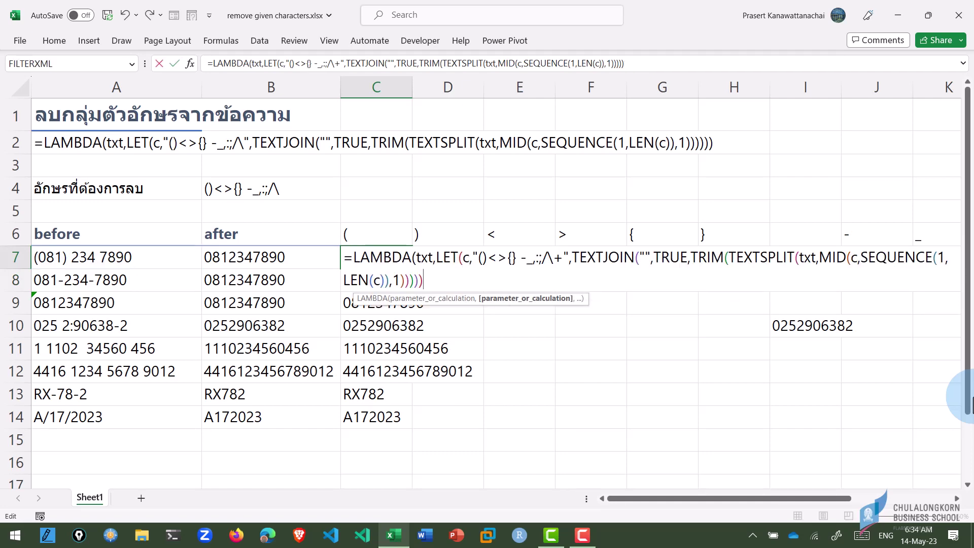
{"action": "key", "text": "Return"}
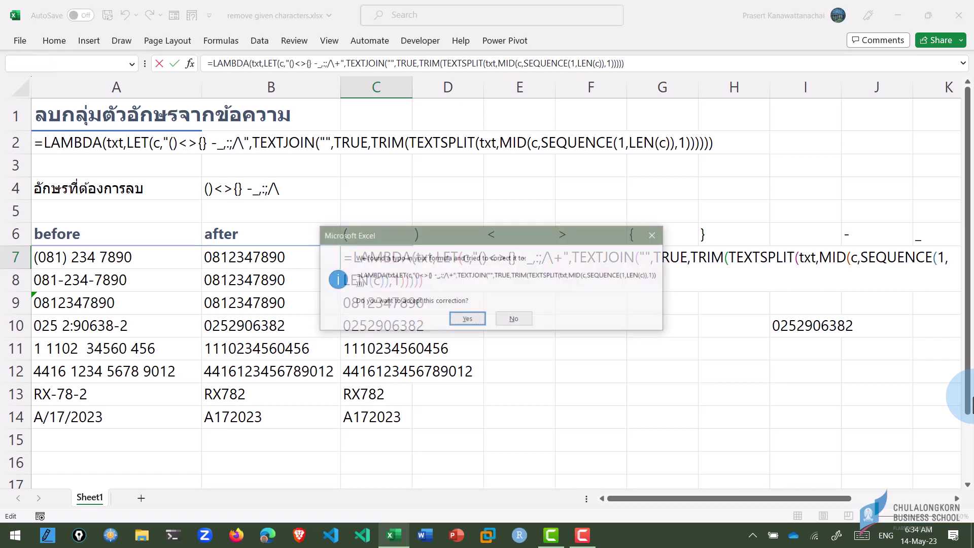
{"action": "key", "text": "Return"}
{"action": "key", "text": "F2"}
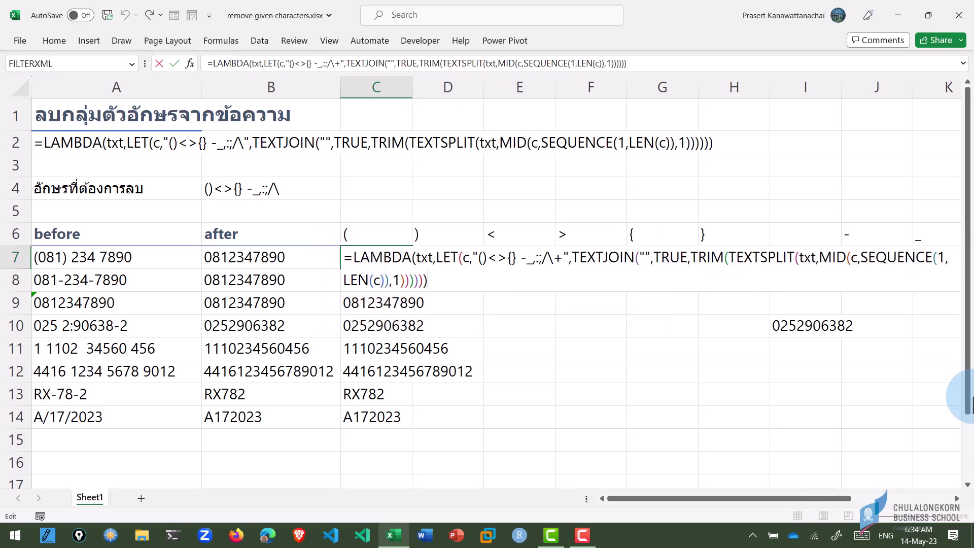
{"action": "type", "text": "a7"}
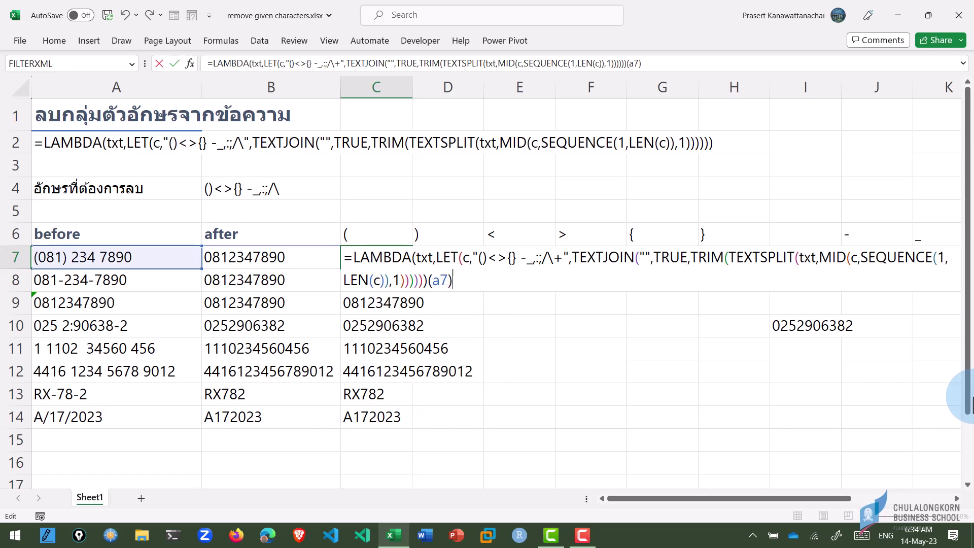
{"action": "key", "text": "Return"}
Fill the corrected C7 formula down through C14
{"action": "key", "text": "Up"}
{"action": "key", "text": "shift+Down"}
{"action": "key", "text": "shift+Down"}
{"action": "key", "text": "shift+Down"}
{"action": "key", "text": "shift+Down"}
{"action": "key", "text": "shift+Down"}
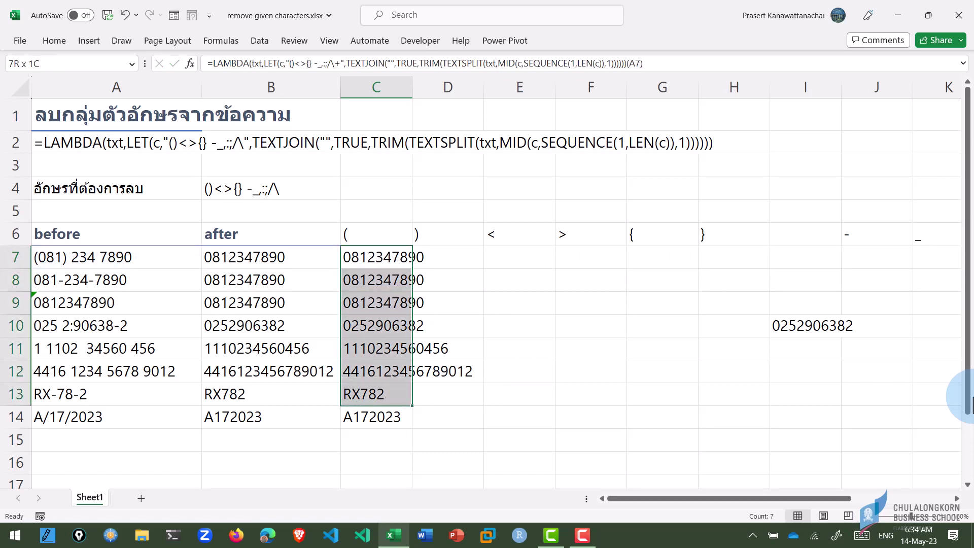
{"action": "key", "text": "shift+Down"}
{"action": "key", "text": "ctrl+d"}
{"action": "key", "text": "Up"}
{"action": "key", "text": "Down"}
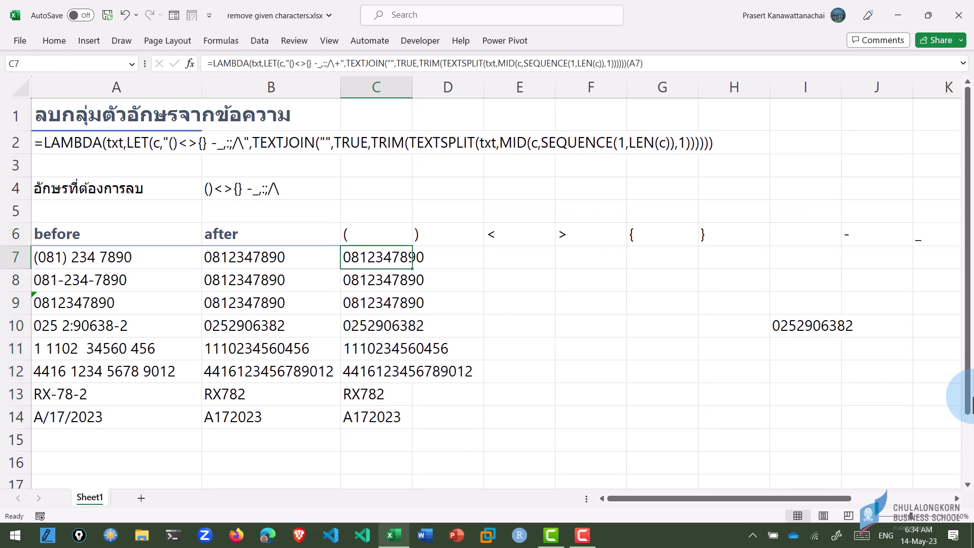
{"action": "key", "text": "F2"}
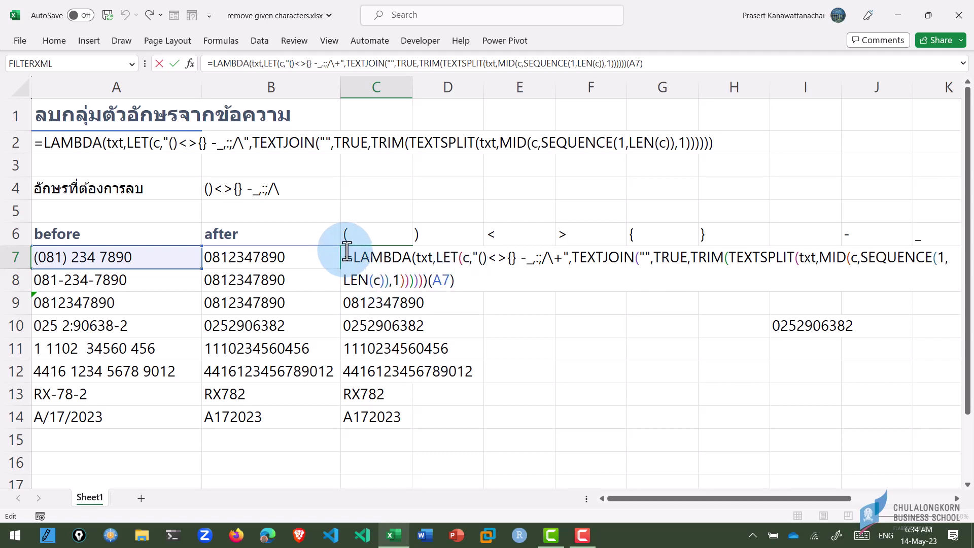
{"action": "left_click_drag", "start_coordinate": [344, 254], "coordinate": [431, 274]}
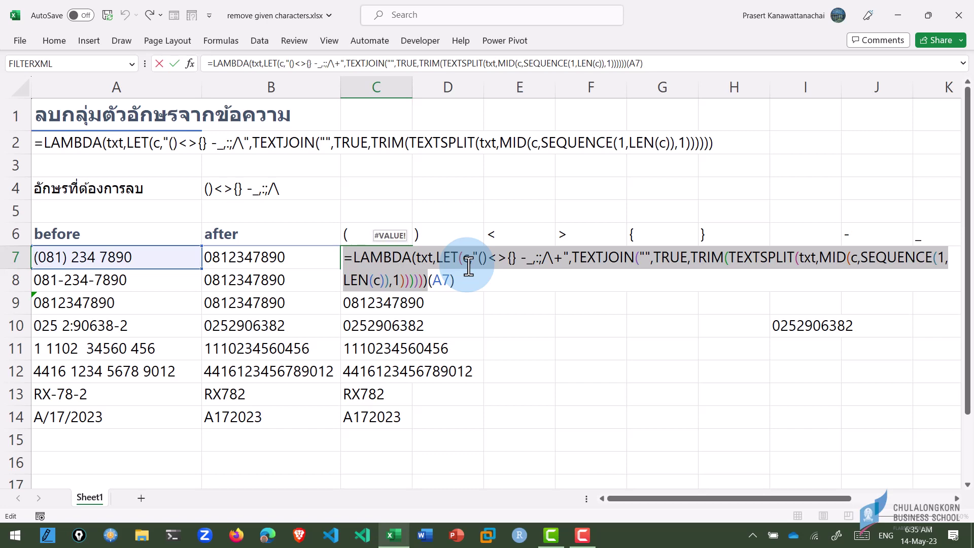
{"action": "key", "text": "Return"}
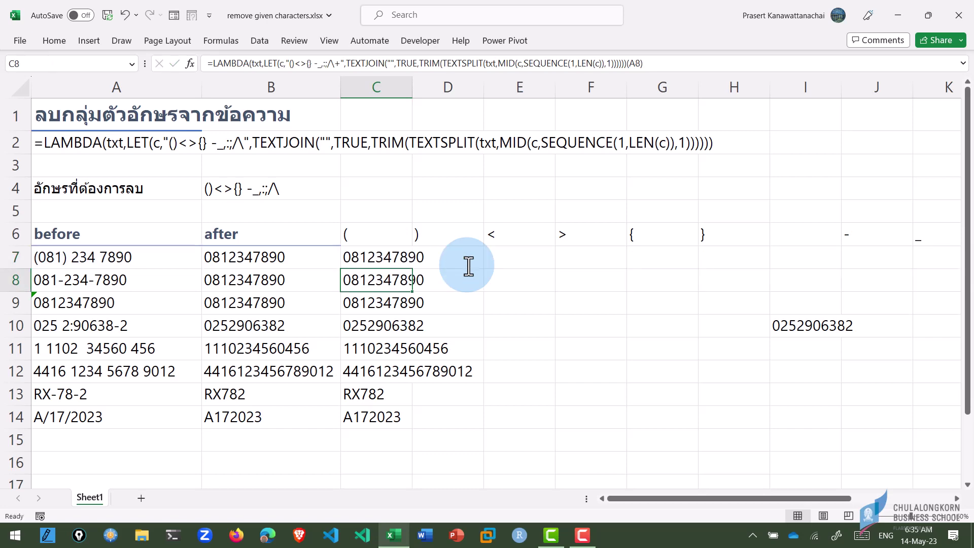
Define the name _remove_xchar in Name Manager, referring to the pasted LET-based LAMBDA
{"action": "left_click", "coordinate": [211, 41]}
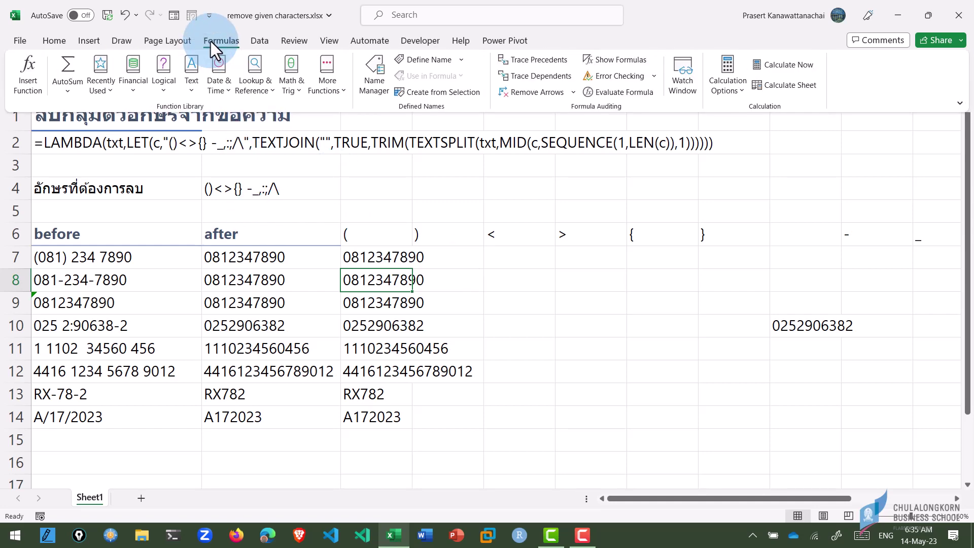
{"action": "left_click", "coordinate": [381, 69]}
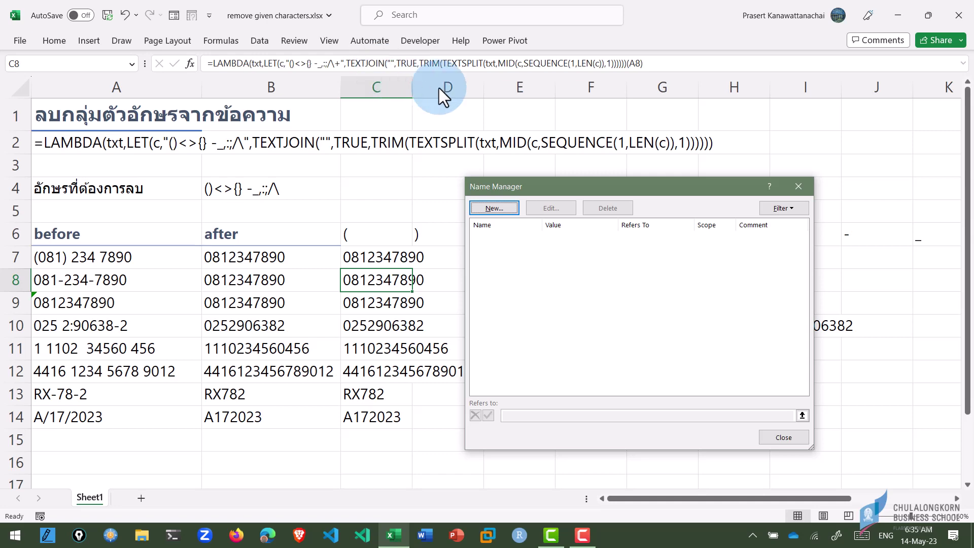
{"action": "left_click", "coordinate": [509, 210]}
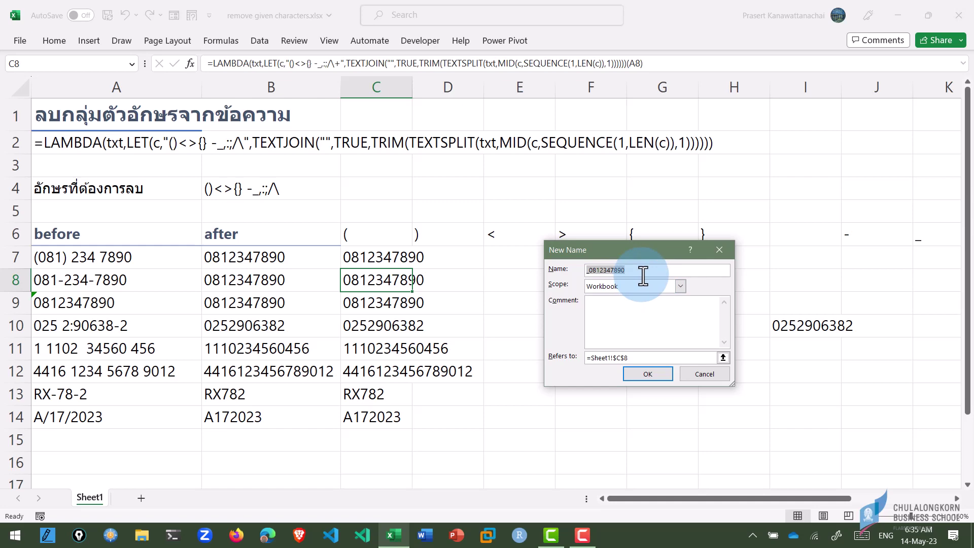
{"action": "key", "text": "BackSpace"}
{"action": "type", "text": "remo"}
{"action": "type", "text": "ve_x"}
{"action": "type", "text": "char"}
{"action": "left_click", "coordinate": [645, 359]}
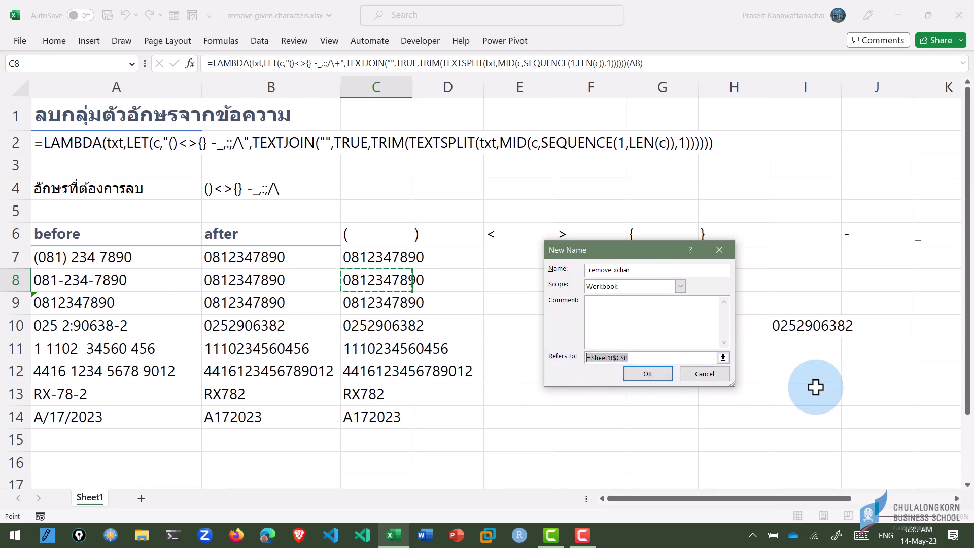
{"action": "key", "text": "ctrl+v"}
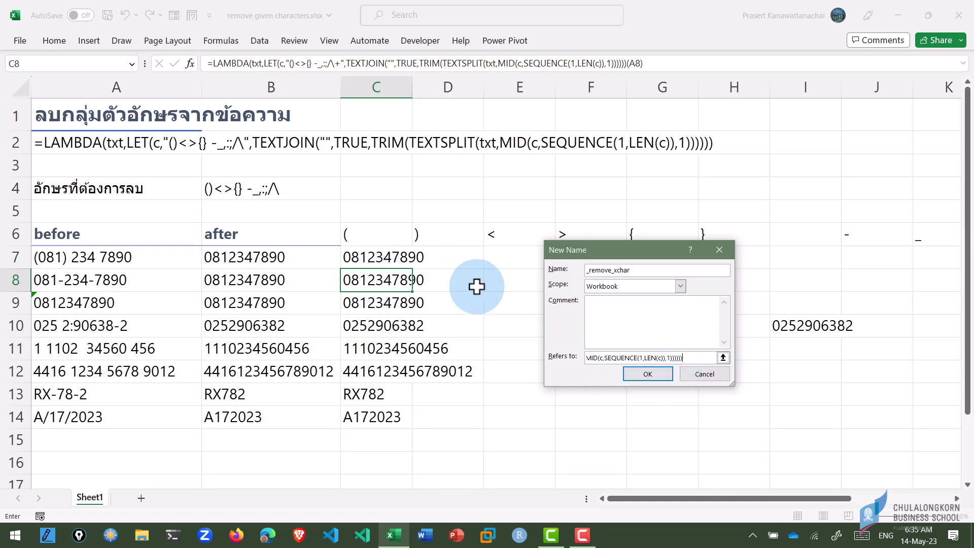
{"action": "left_click", "coordinate": [654, 373]}
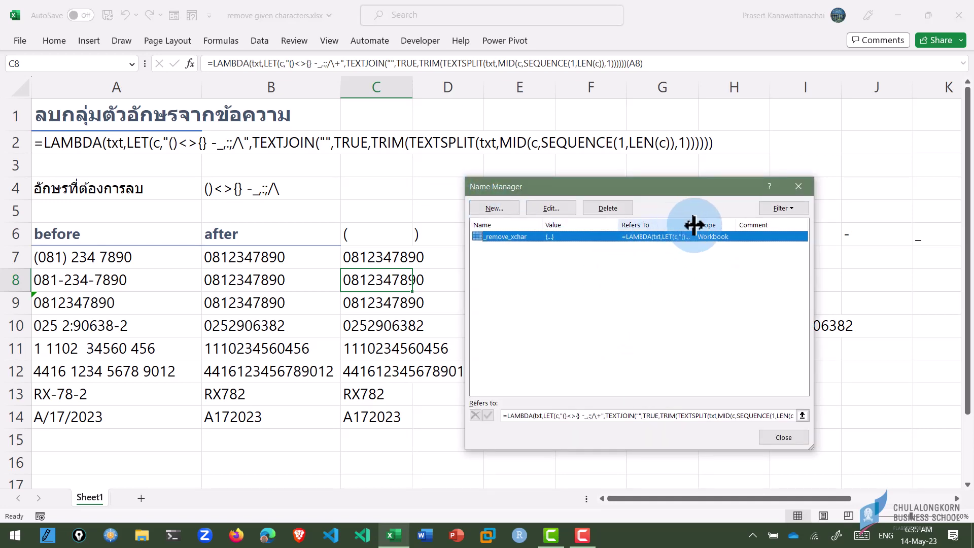
{"action": "left_click_drag", "start_coordinate": [693, 225], "coordinate": [748, 225]}
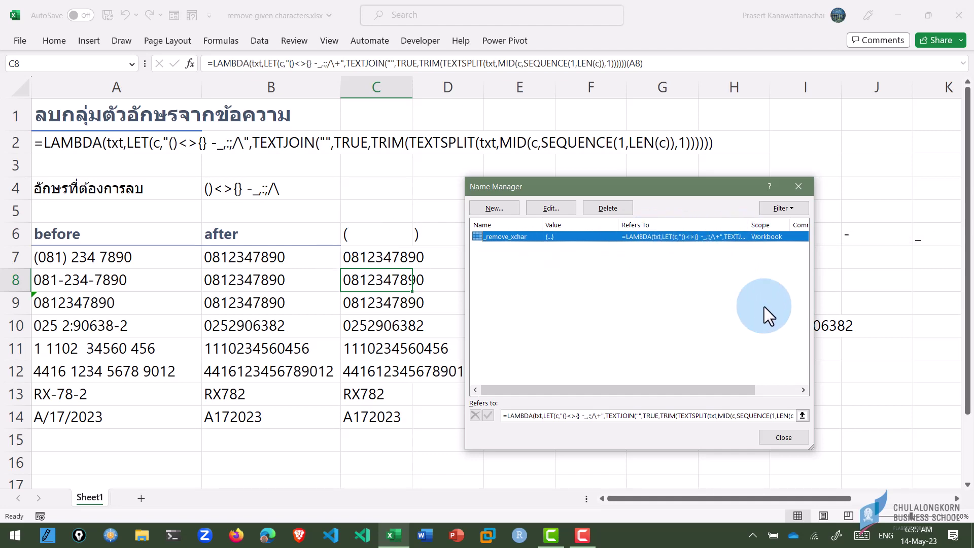
Widen column C and enter =_remove_xchar(A7) in D7
{"action": "left_click", "coordinate": [777, 436]}
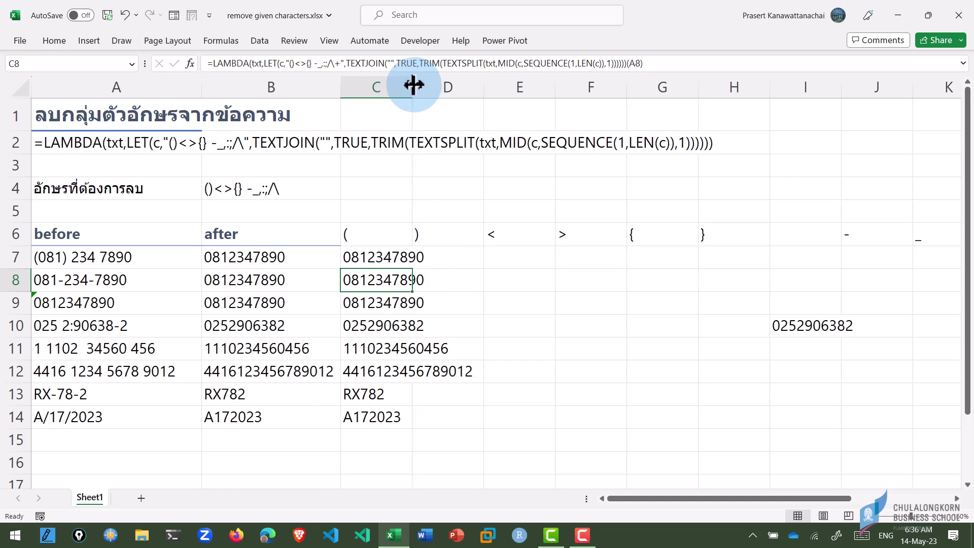
{"action": "left_click_drag", "start_coordinate": [413, 89], "coordinate": [484, 89]}
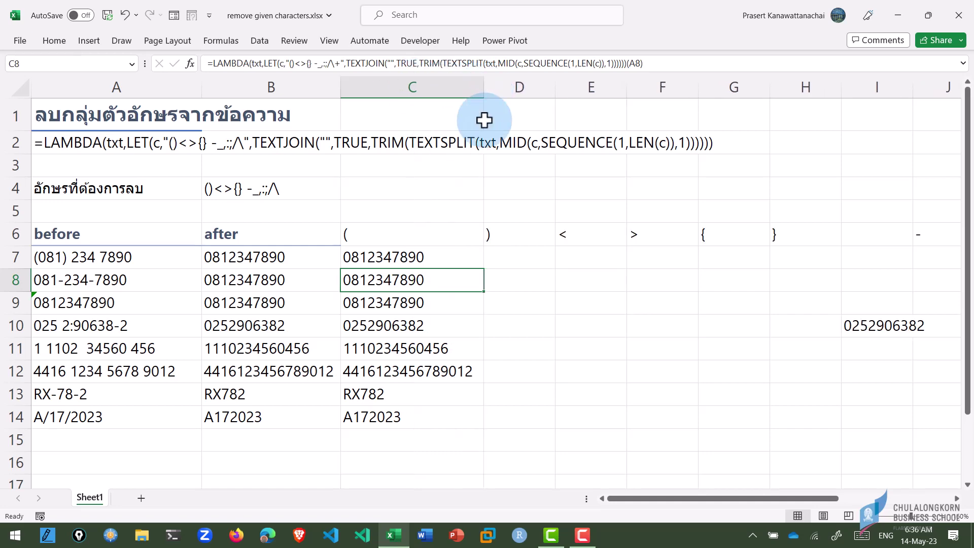
{"action": "left_click", "coordinate": [524, 257]}
{"action": "type", "text": "="}
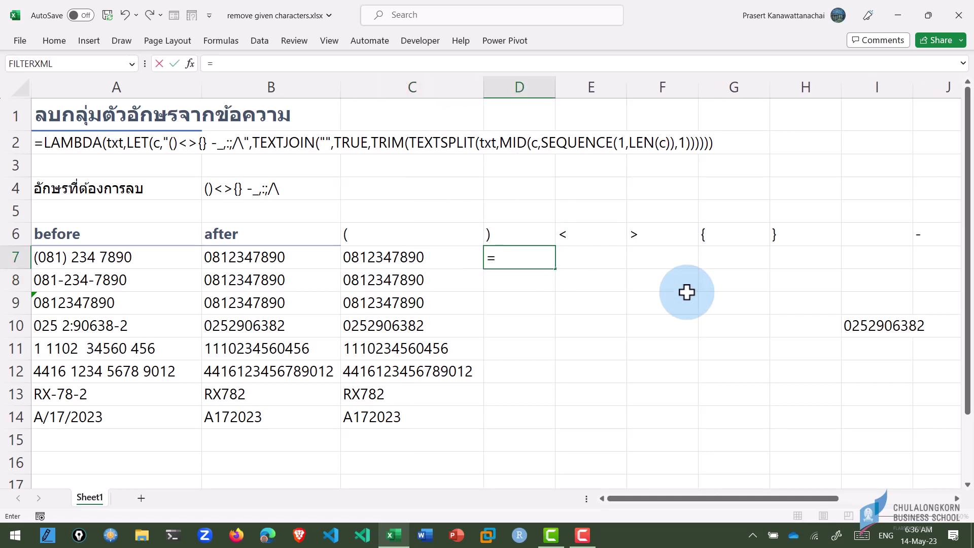
{"action": "type", "text": "_"}
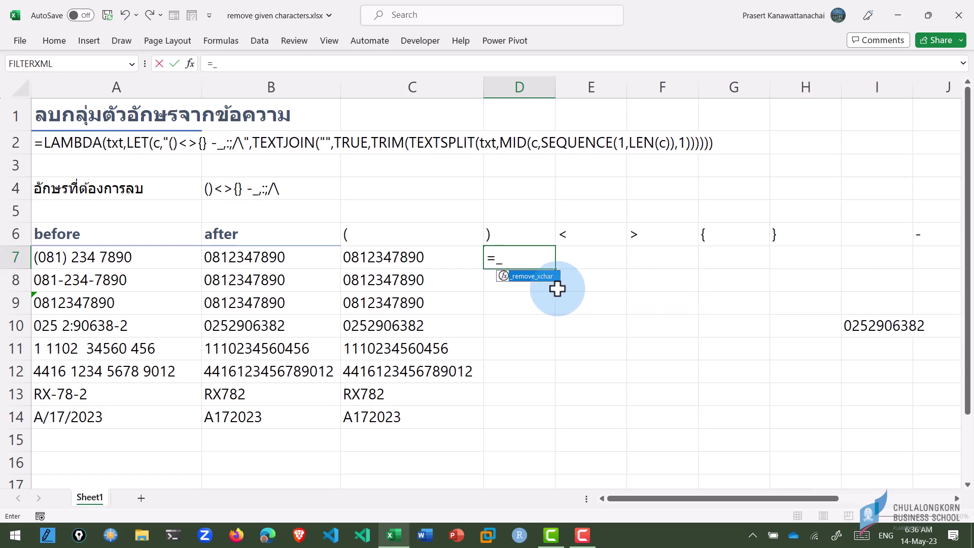
{"action": "double_click", "coordinate": [528, 278]}
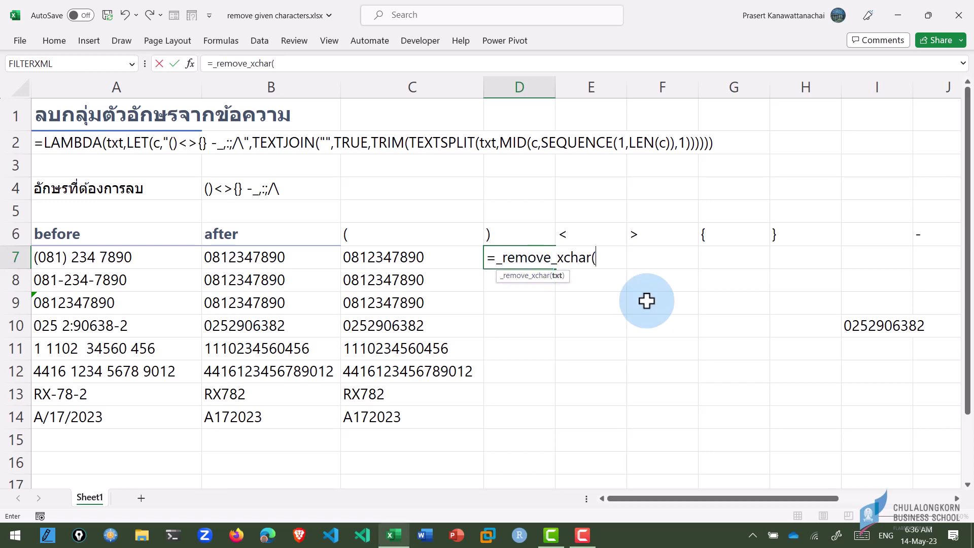
{"action": "left_click", "coordinate": [129, 256]}
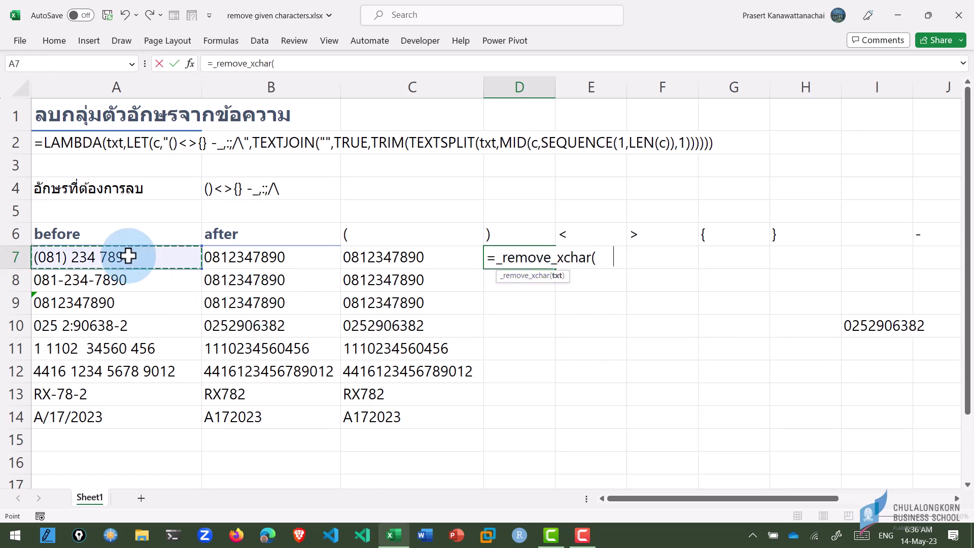
{"action": "type", "text": ")"}
{"action": "key", "text": "Return"}
Fill D7's formula down to D14 and widen column D to fit the results
{"action": "key", "text": "Up"}
{"action": "key", "text": "shift+Down"}
{"action": "key", "text": "shift+Down"}
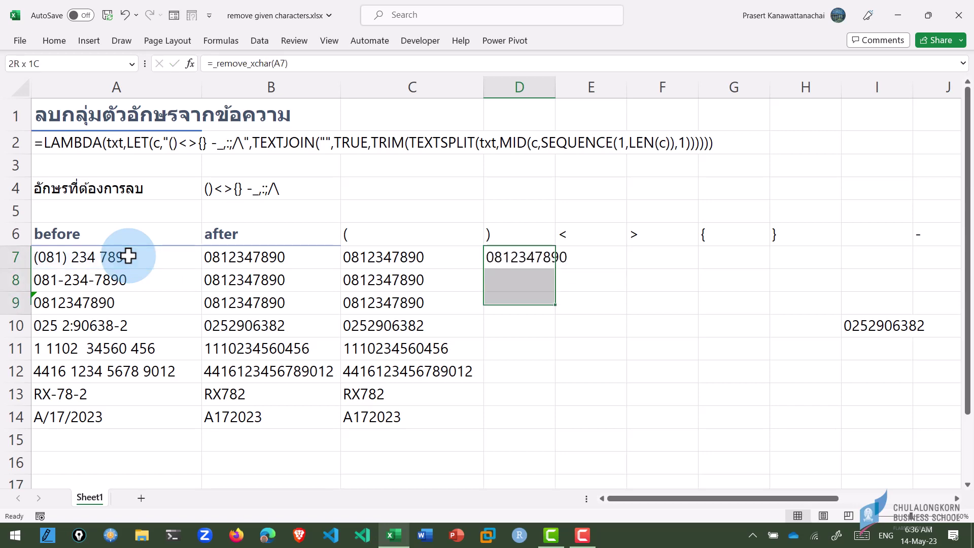
{"action": "key", "text": "shift+Down"}
{"action": "key", "text": "shift+Down"}
{"action": "key", "text": "shift+Down"}
{"action": "key", "text": "shift+Down"}
{"action": "key", "text": "ctrl+d"}
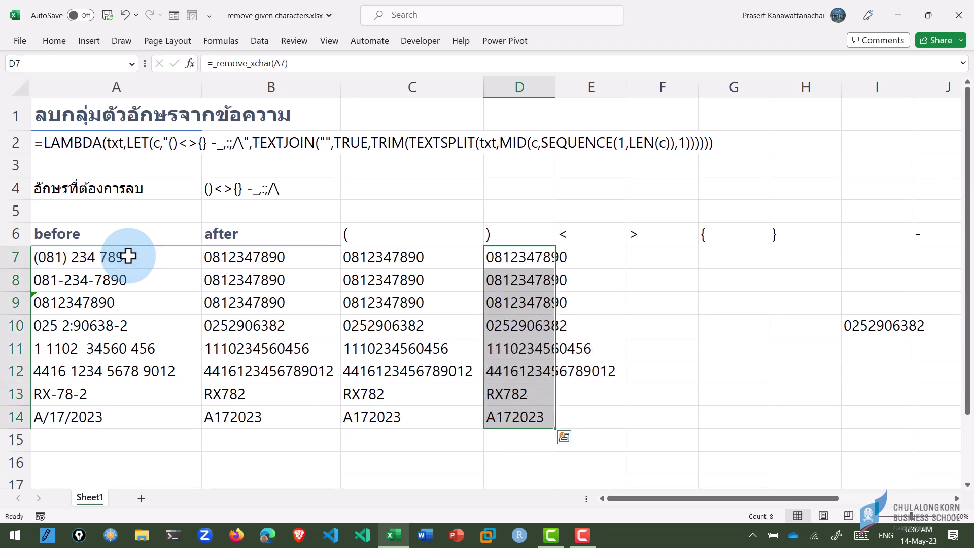
{"action": "left_click", "coordinate": [523, 256]}
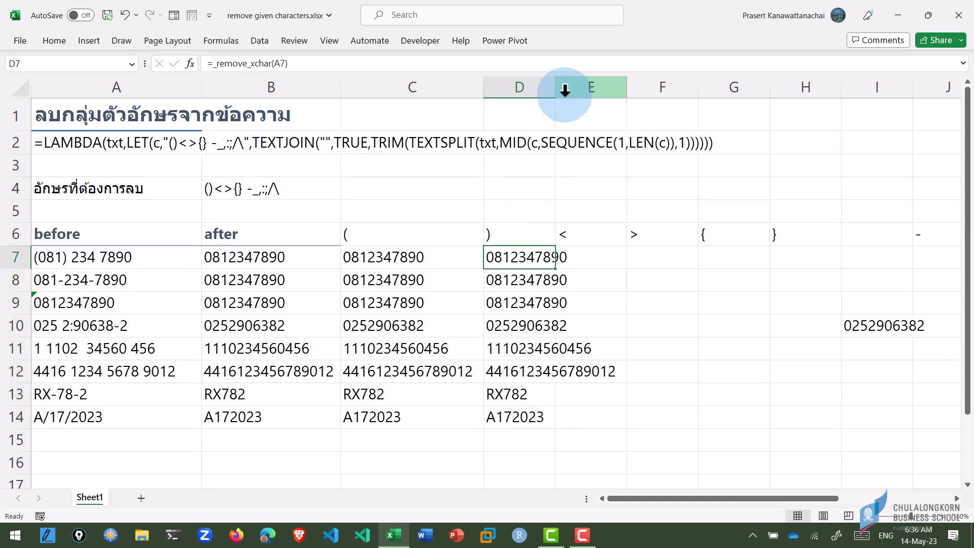
{"action": "left_click_drag", "start_coordinate": [556, 84], "coordinate": [611, 84]}
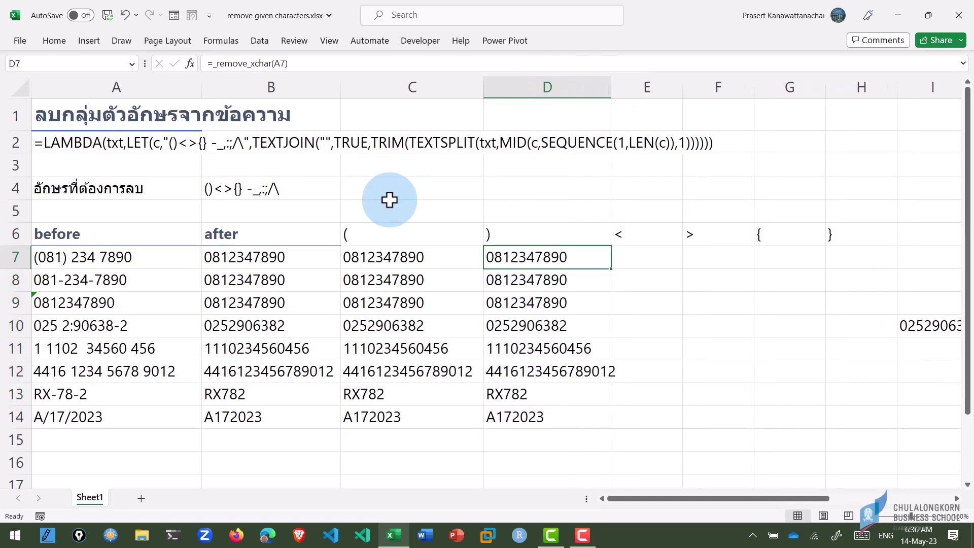
{"action": "left_click", "coordinate": [376, 264]}
Edit A7's phone entry to add a +66 prefix and drop the 0 after the bracket
{"action": "double_click", "coordinate": [376, 264]}
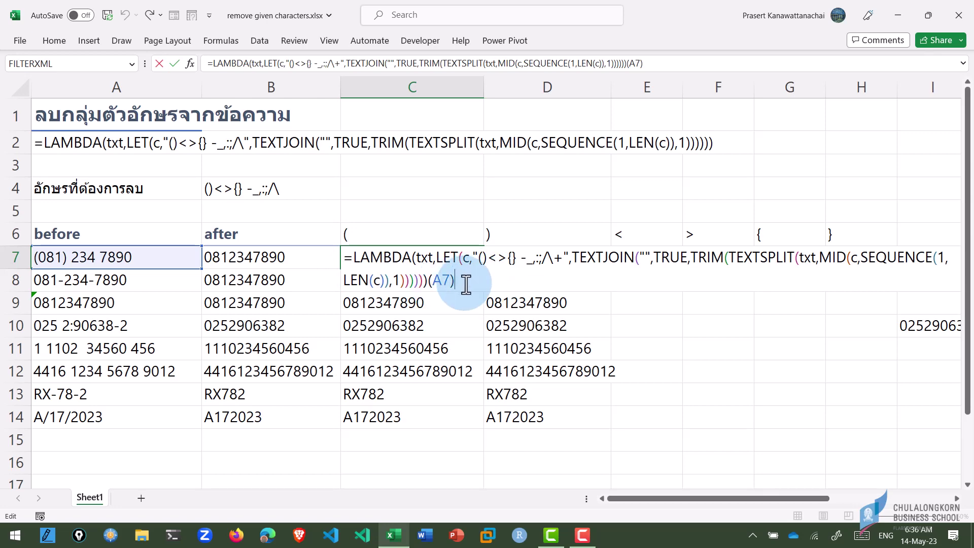
{"action": "key", "text": "Escape"}
{"action": "left_click", "coordinate": [526, 255]}
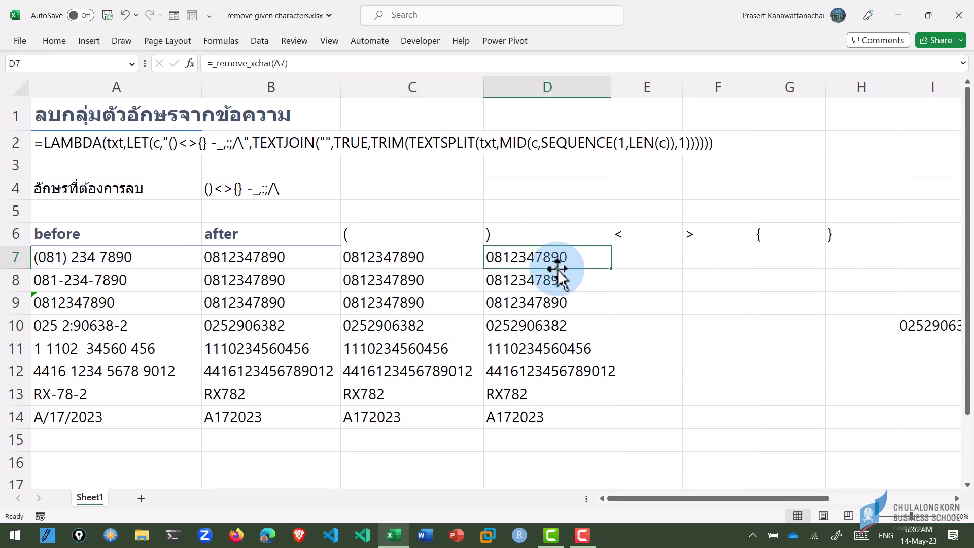
{"action": "left_click", "coordinate": [67, 257]}
{"action": "key", "text": "F2"}
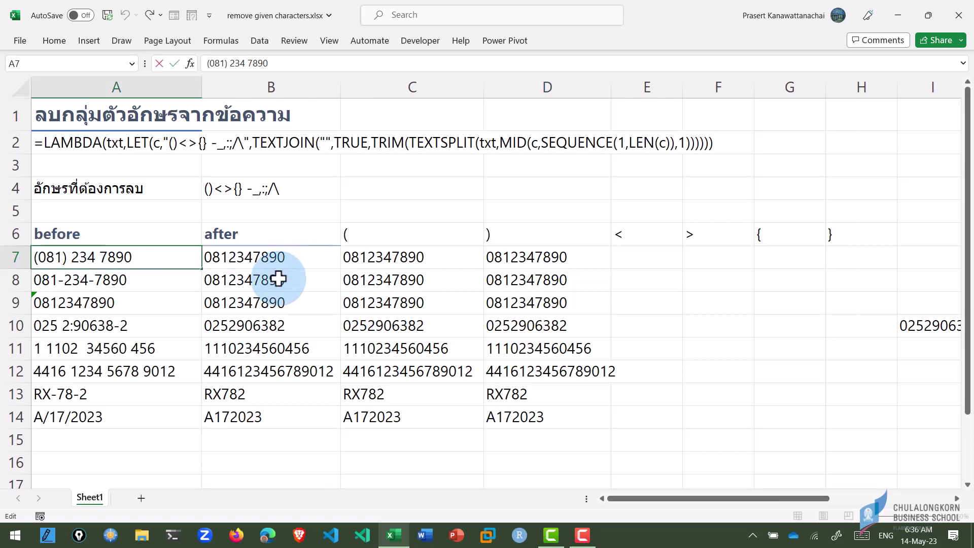
{"action": "key", "text": "Home"}
{"action": "type", "text": "+66"}
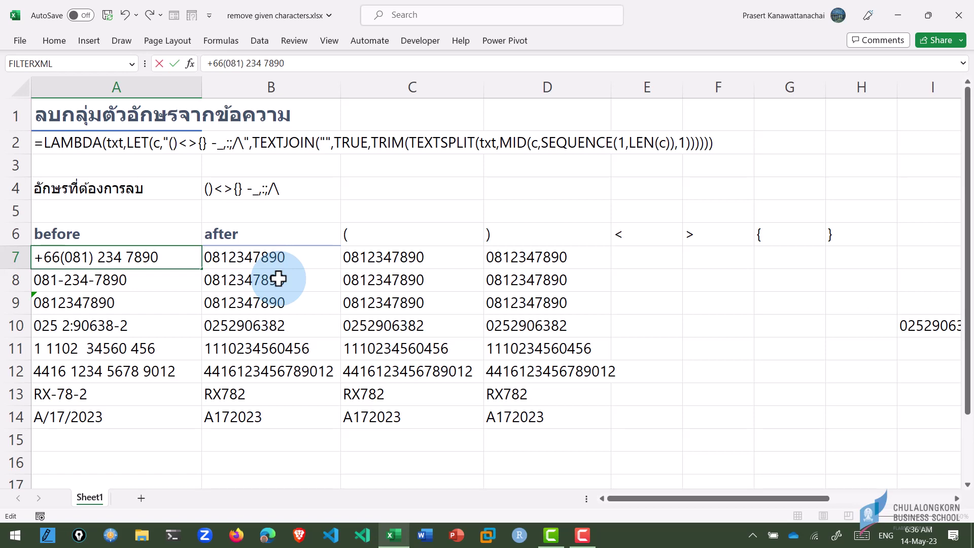
{"action": "key", "text": "Right"}
{"action": "key", "text": "Right"}
{"action": "key", "text": "BackSpace"}
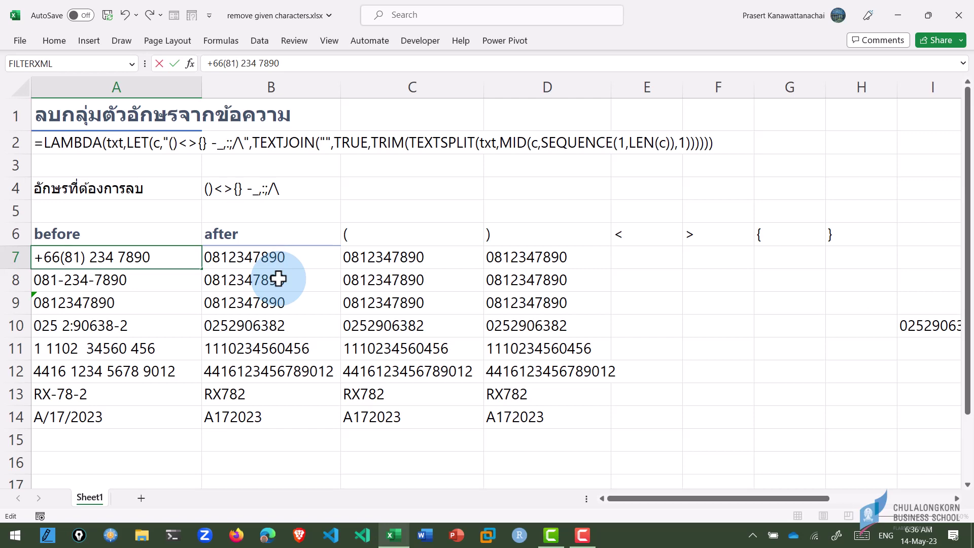
Store A7 as text with a leading apostrophe and check the recalculated row 7 results
{"action": "key", "text": "Return"}
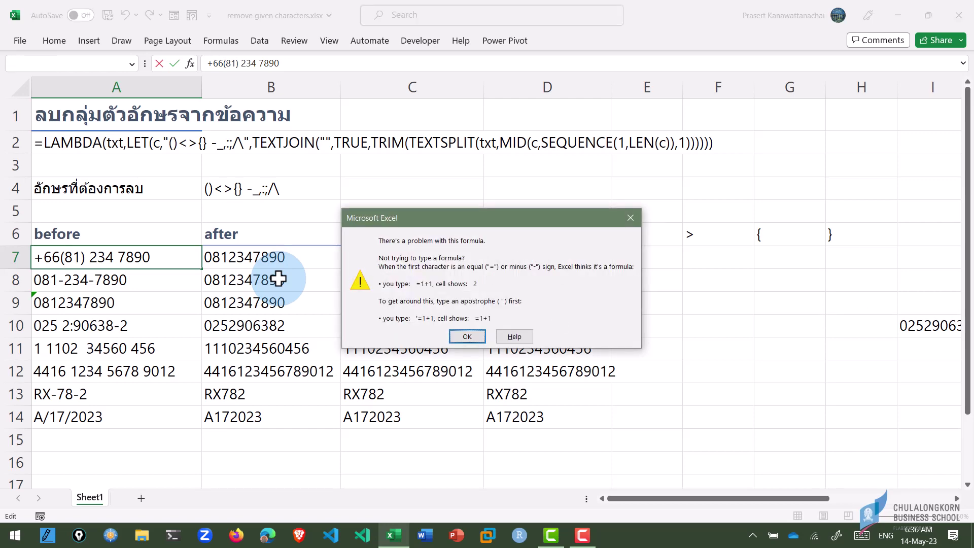
{"action": "key", "text": "Return"}
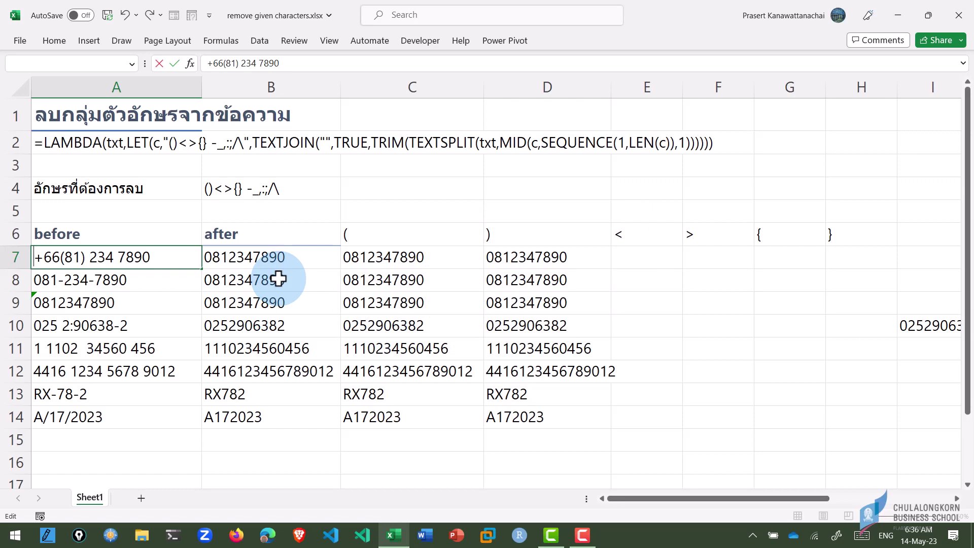
{"action": "type", "text": "'"}
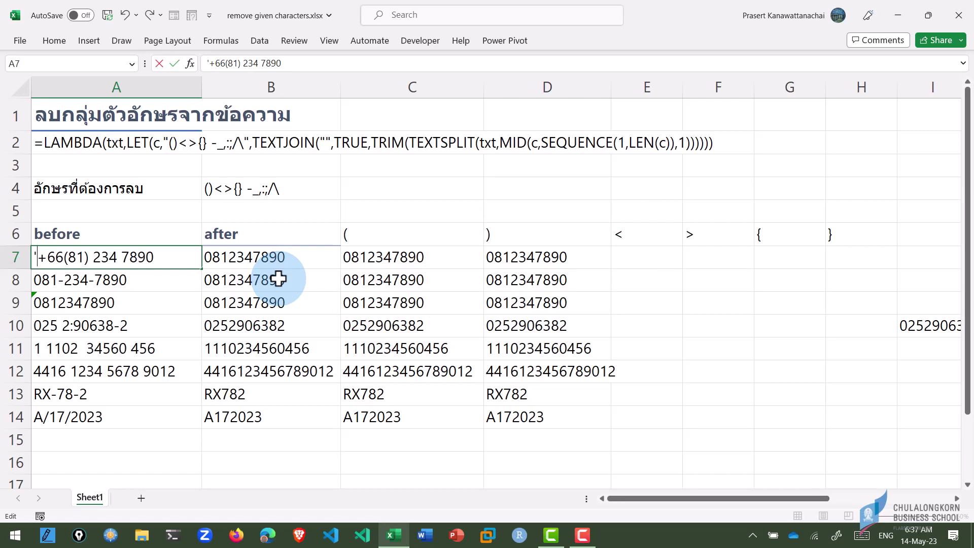
{"action": "key", "text": "Return"}
{"action": "key", "text": "Up"}
{"action": "key", "text": "Right"}
{"action": "key", "text": "Right"}
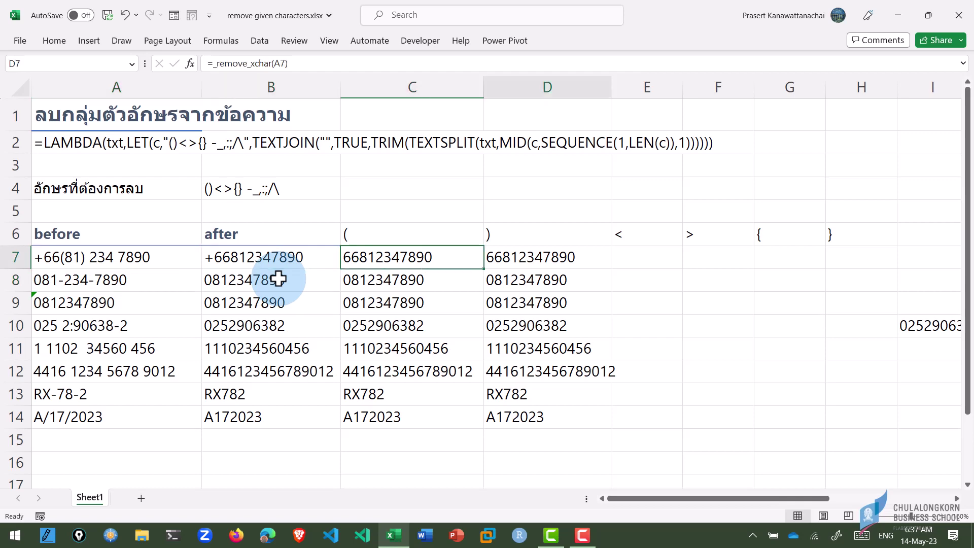
{"action": "key", "text": "Right"}
{"action": "key", "text": "Left"}
{"action": "key", "text": "Left"}
{"action": "key", "text": "Left"}
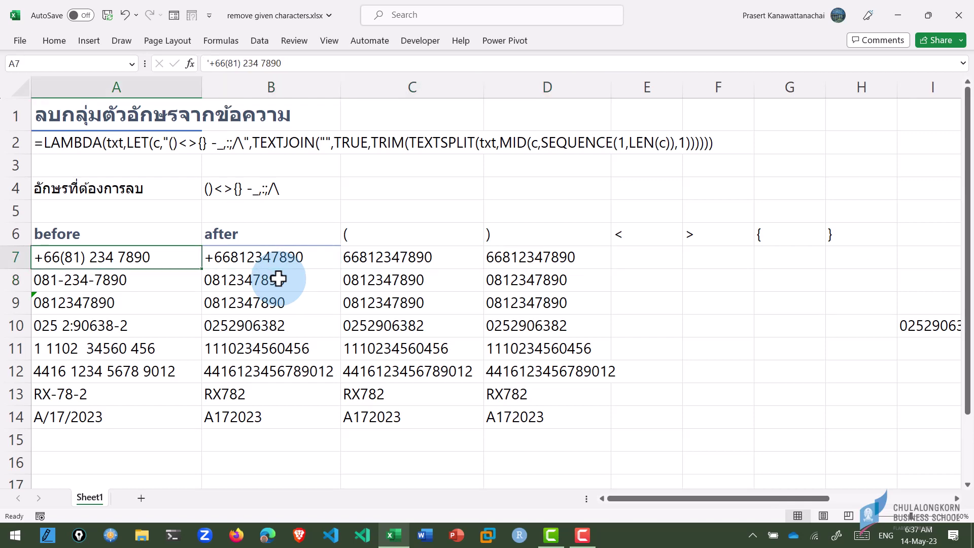
Insert extra hyphens '--' into the A8 phone number
{"action": "key", "text": "Down"}
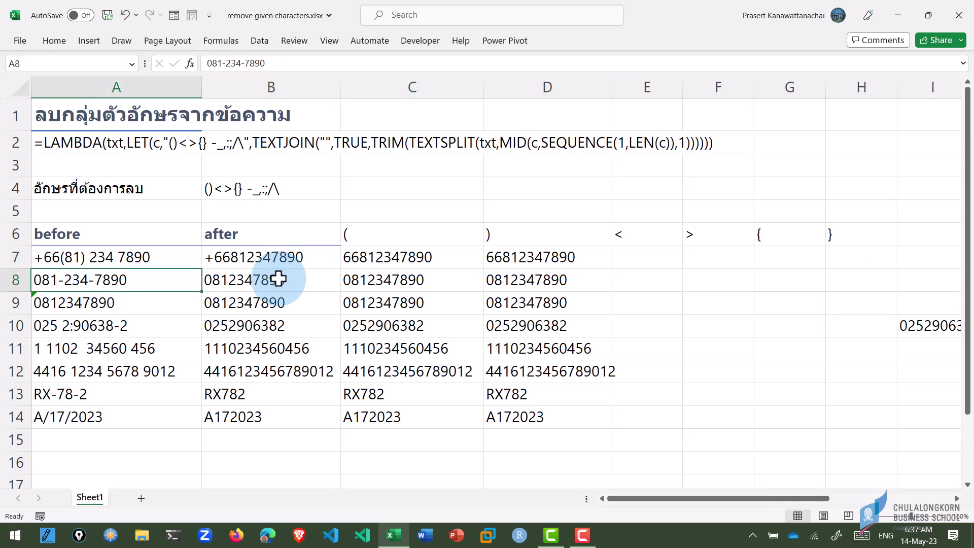
{"action": "key", "text": "Right"}
{"action": "key", "text": "Right"}
{"action": "key", "text": "Right"}
{"action": "key", "text": "Left"}
{"action": "key", "text": "Left"}
{"action": "key", "text": "Left"}
{"action": "key", "text": "F2"}
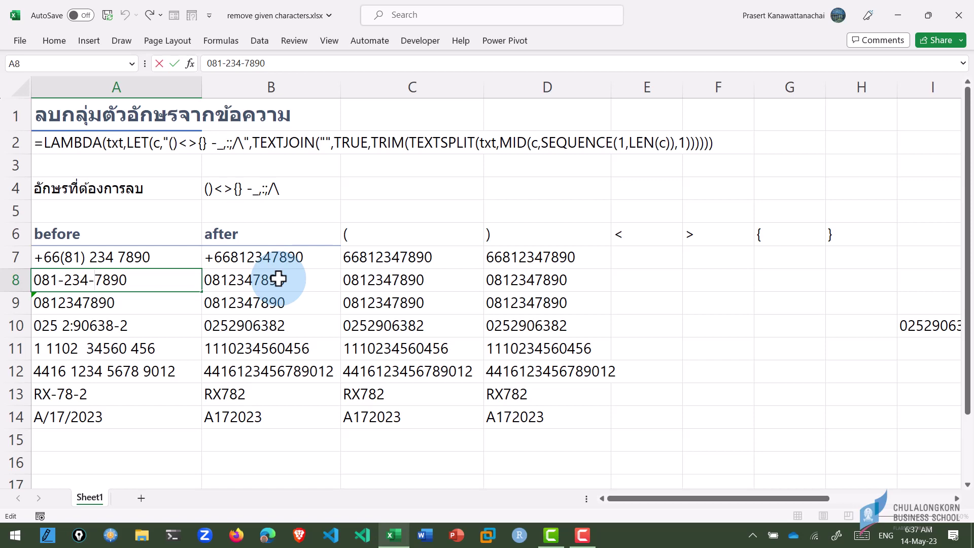
{"action": "type", "text": "--"}
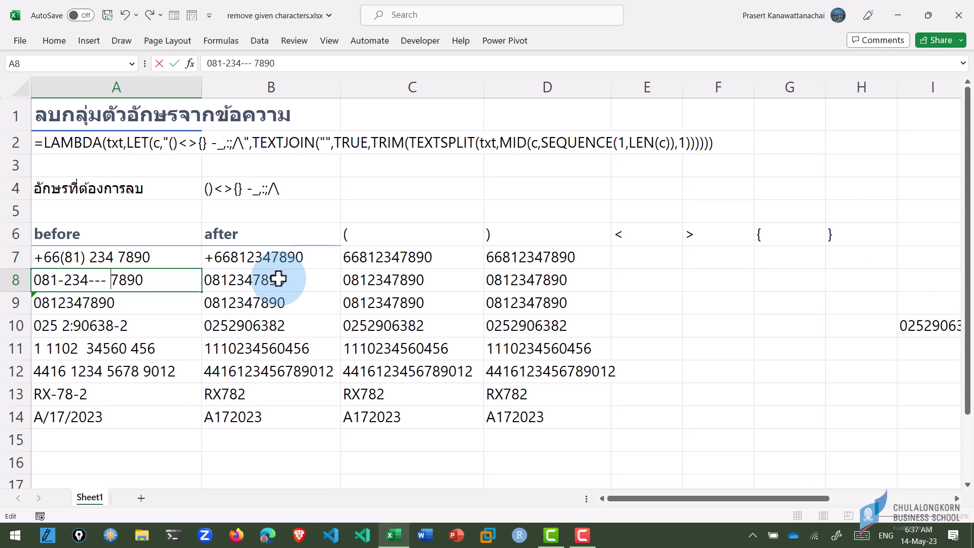
{"action": "key", "text": "Return"}
{"action": "key", "text": "Up"}
{"action": "key", "text": "Right"}
{"action": "key", "text": "Right"}
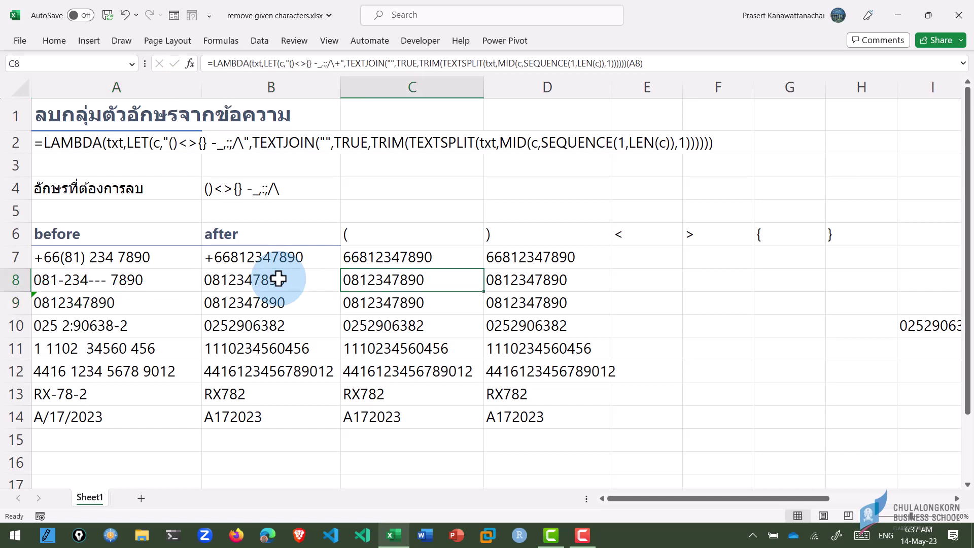
{"action": "key", "text": "Right"}
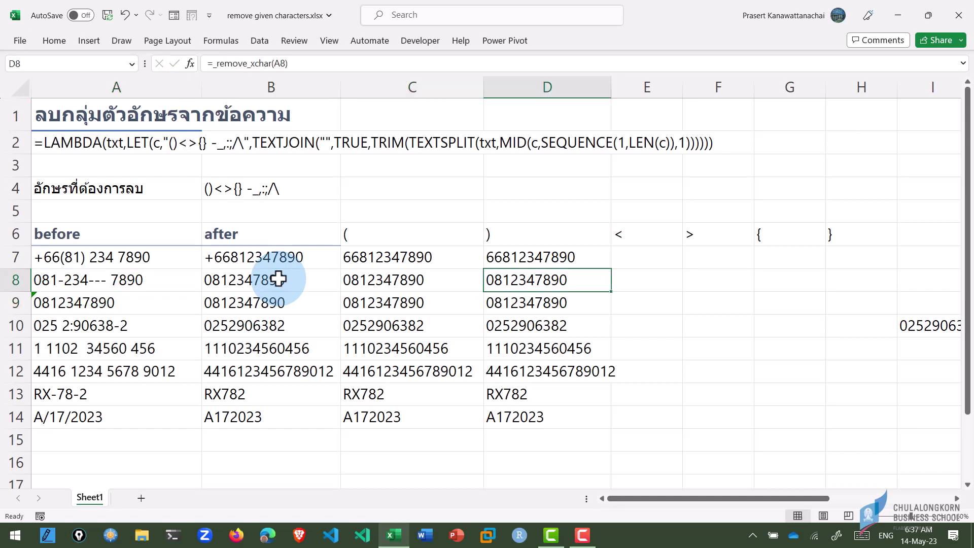
{"action": "key", "text": "F2"}
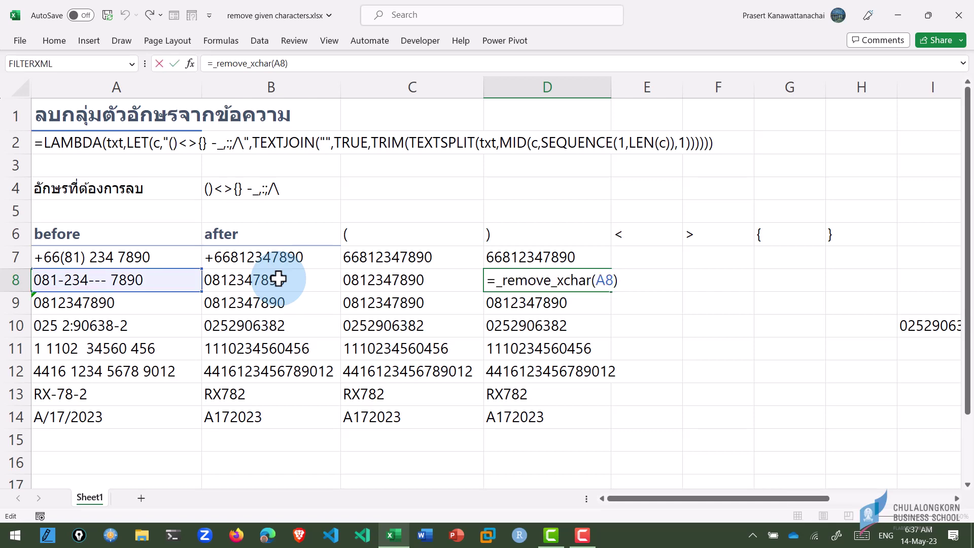
{"action": "key", "text": "Escape"}
{"action": "key", "text": "Left"}
{"action": "key", "text": "Left"}
{"action": "key", "text": "Left"}
{"action": "key", "text": "Down"}
{"action": "key", "text": "F2"}
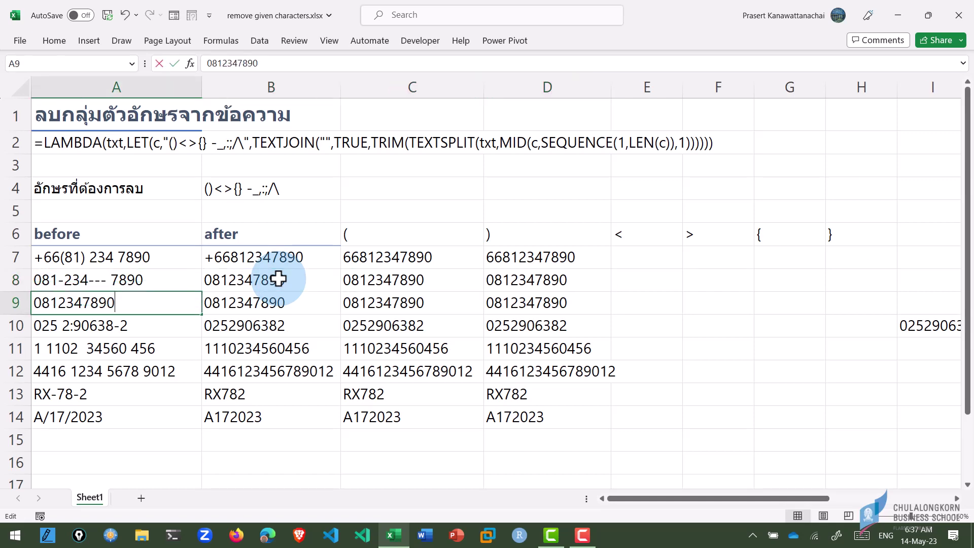
{"action": "key", "text": "Left"}
{"action": "key", "text": "Left"}
{"action": "key", "text": "Left"}
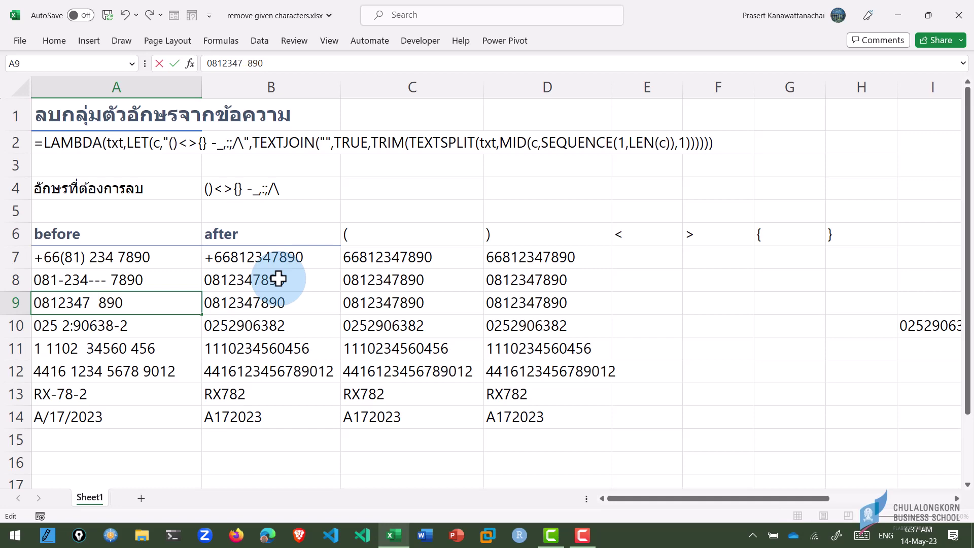
{"action": "key", "text": "Left"}
{"action": "key", "text": "Left"}
{"action": "key", "text": "Left"}
{"action": "type", "text": "0-"}
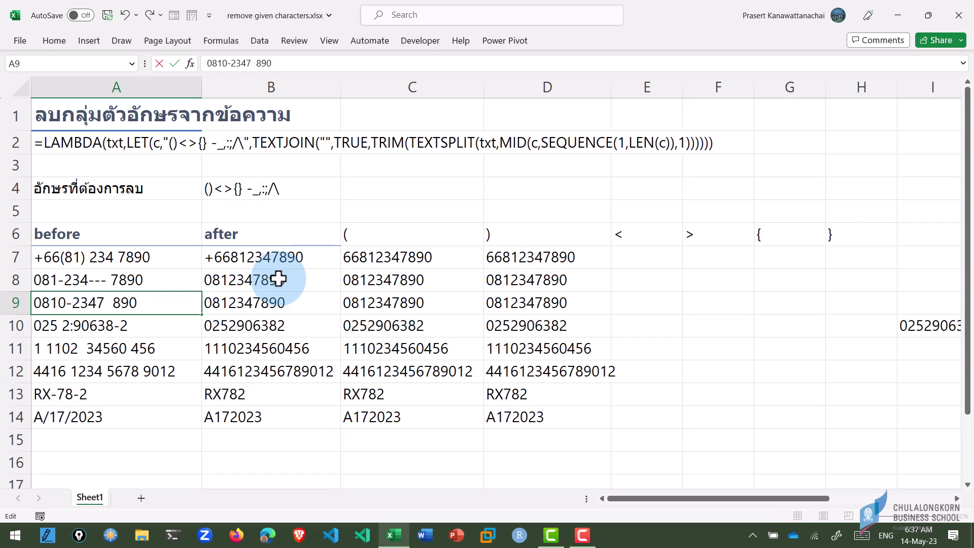
{"action": "key", "text": "BackSpace"}
{"action": "key", "text": "BackSpace"}
{"action": "type", "text": "---"}
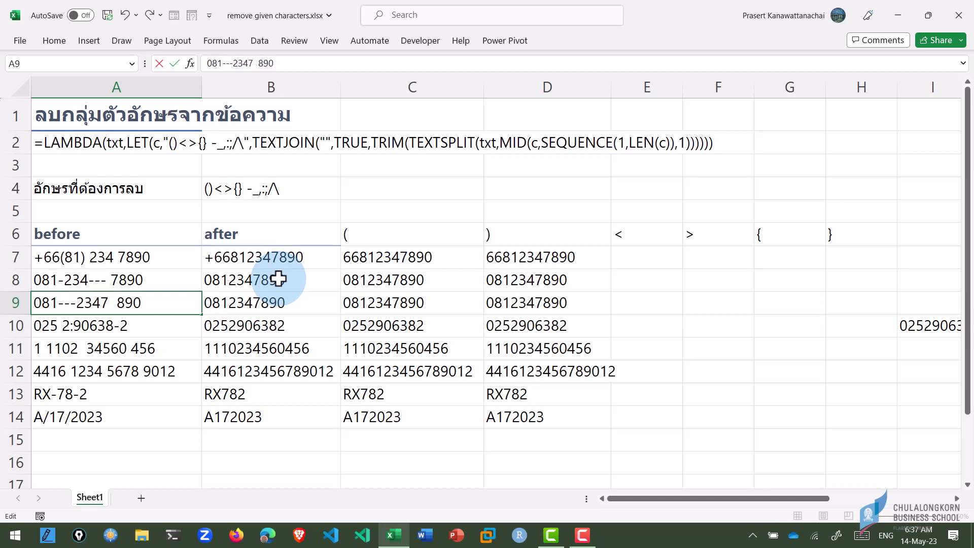
{"action": "key", "text": "Return"}
{"action": "key", "text": "Up"}
{"action": "key", "text": "Right"}
{"action": "key", "text": "Right"}
{"action": "key", "text": "Right"}
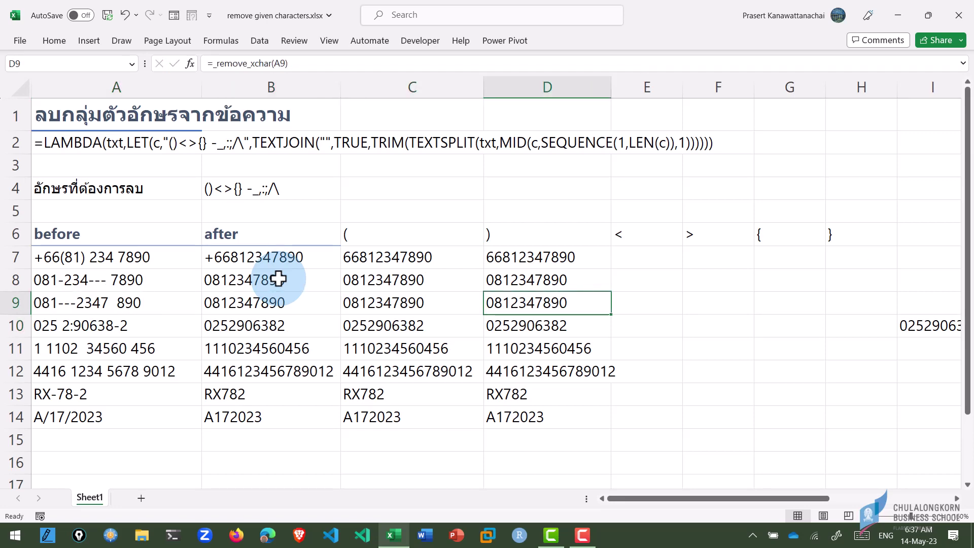
{"action": "key", "text": "Up"}
{"action": "key", "text": "Up"}
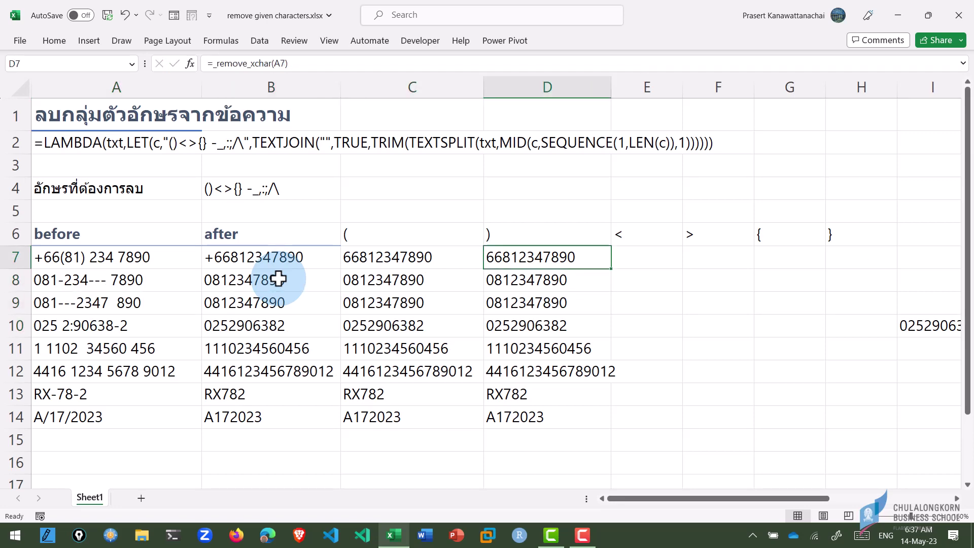